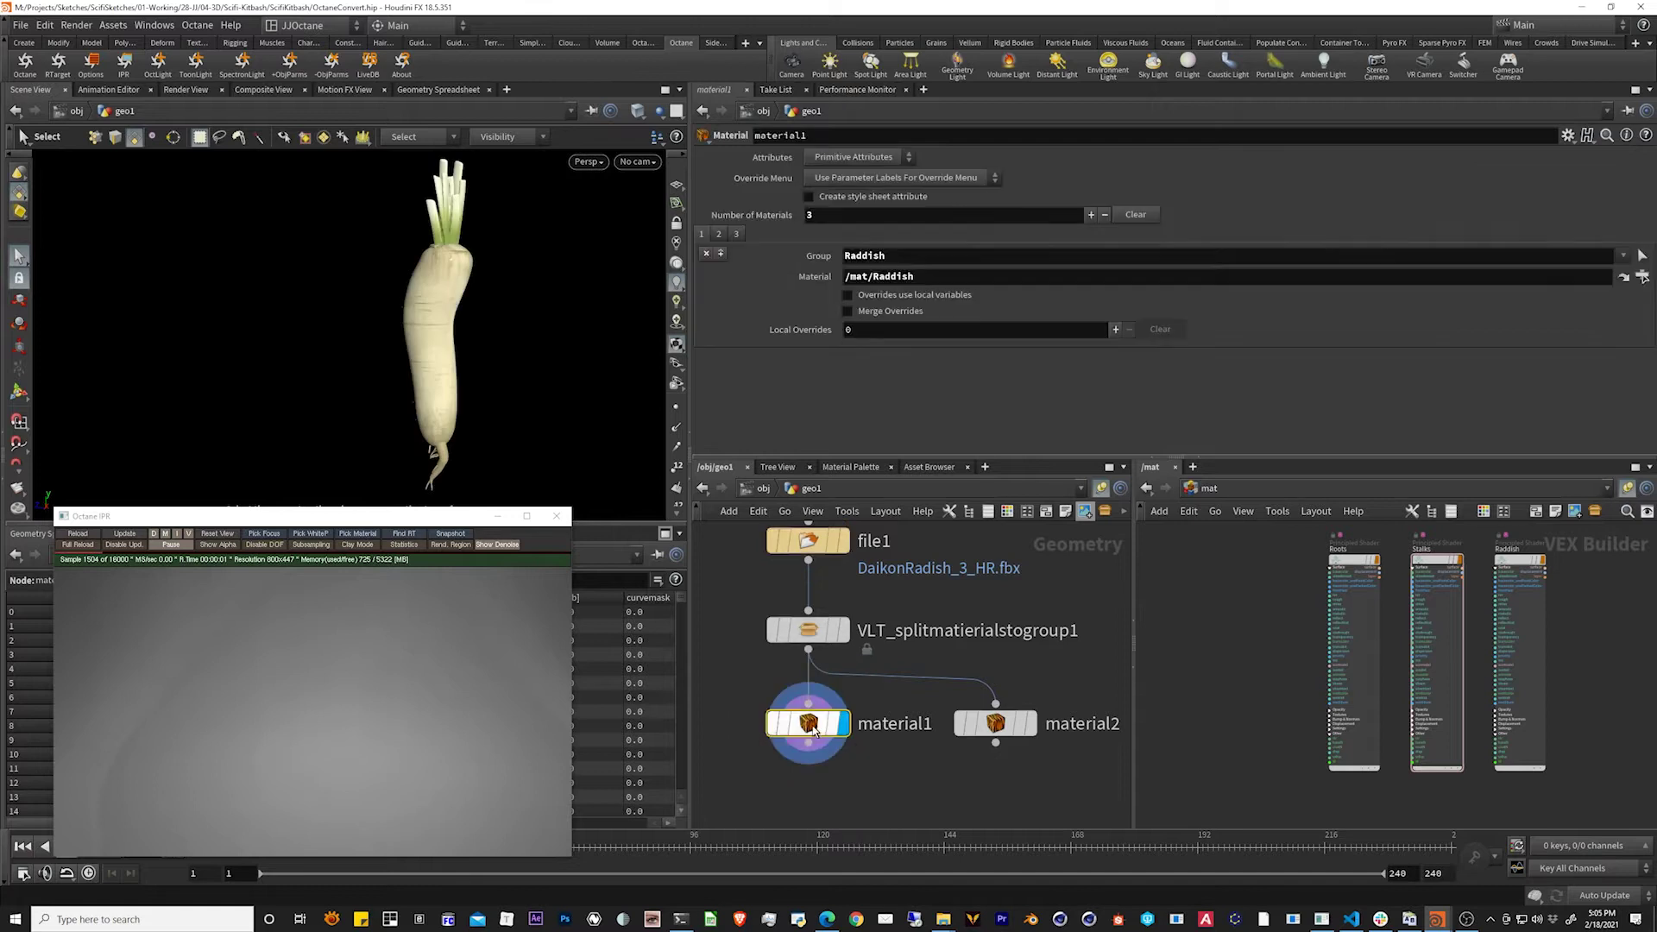
# Review the group and material assignments in the three entries of the material1 node
pyautogui.scroll(4, 1245, 642)
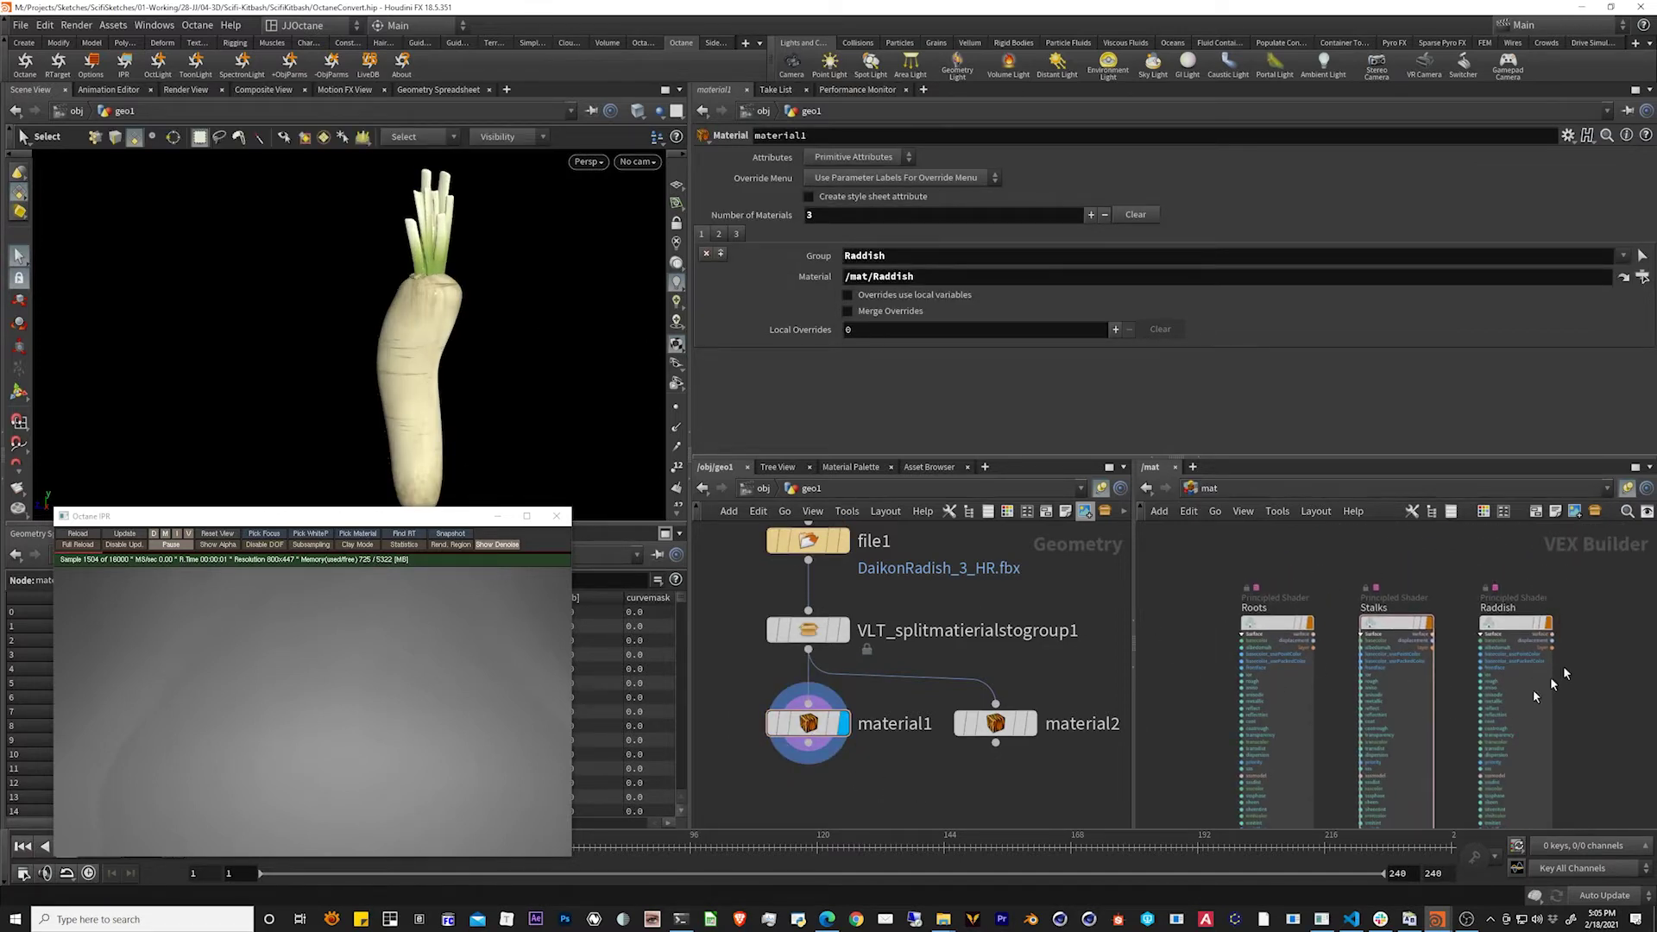
pyautogui.click(719, 235)
pyautogui.click(736, 236)
pyautogui.click(704, 234)
pyautogui.click(702, 235)
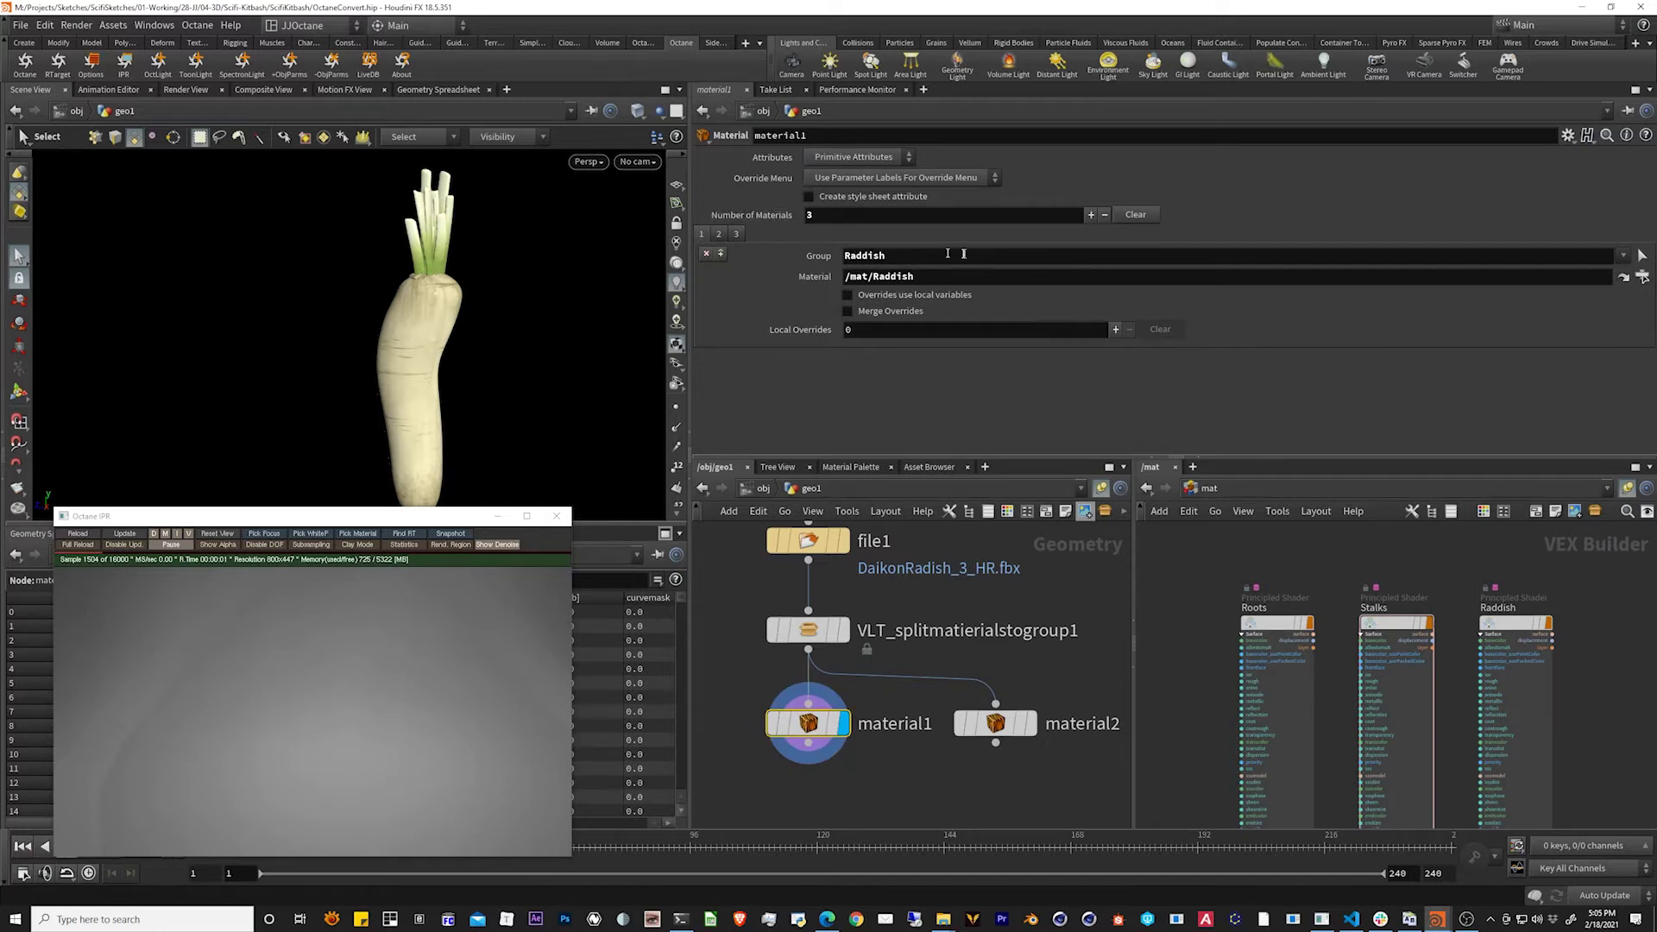
pyautogui.click(720, 235)
# Add an Octane Material Converter node directly below material1 in the geo1 network
pyautogui.moveTo(967, 798); pyautogui.dragTo(939, 734, button='middle')
pyautogui.scroll(-2, 939, 727)
pyautogui.press('Tab')
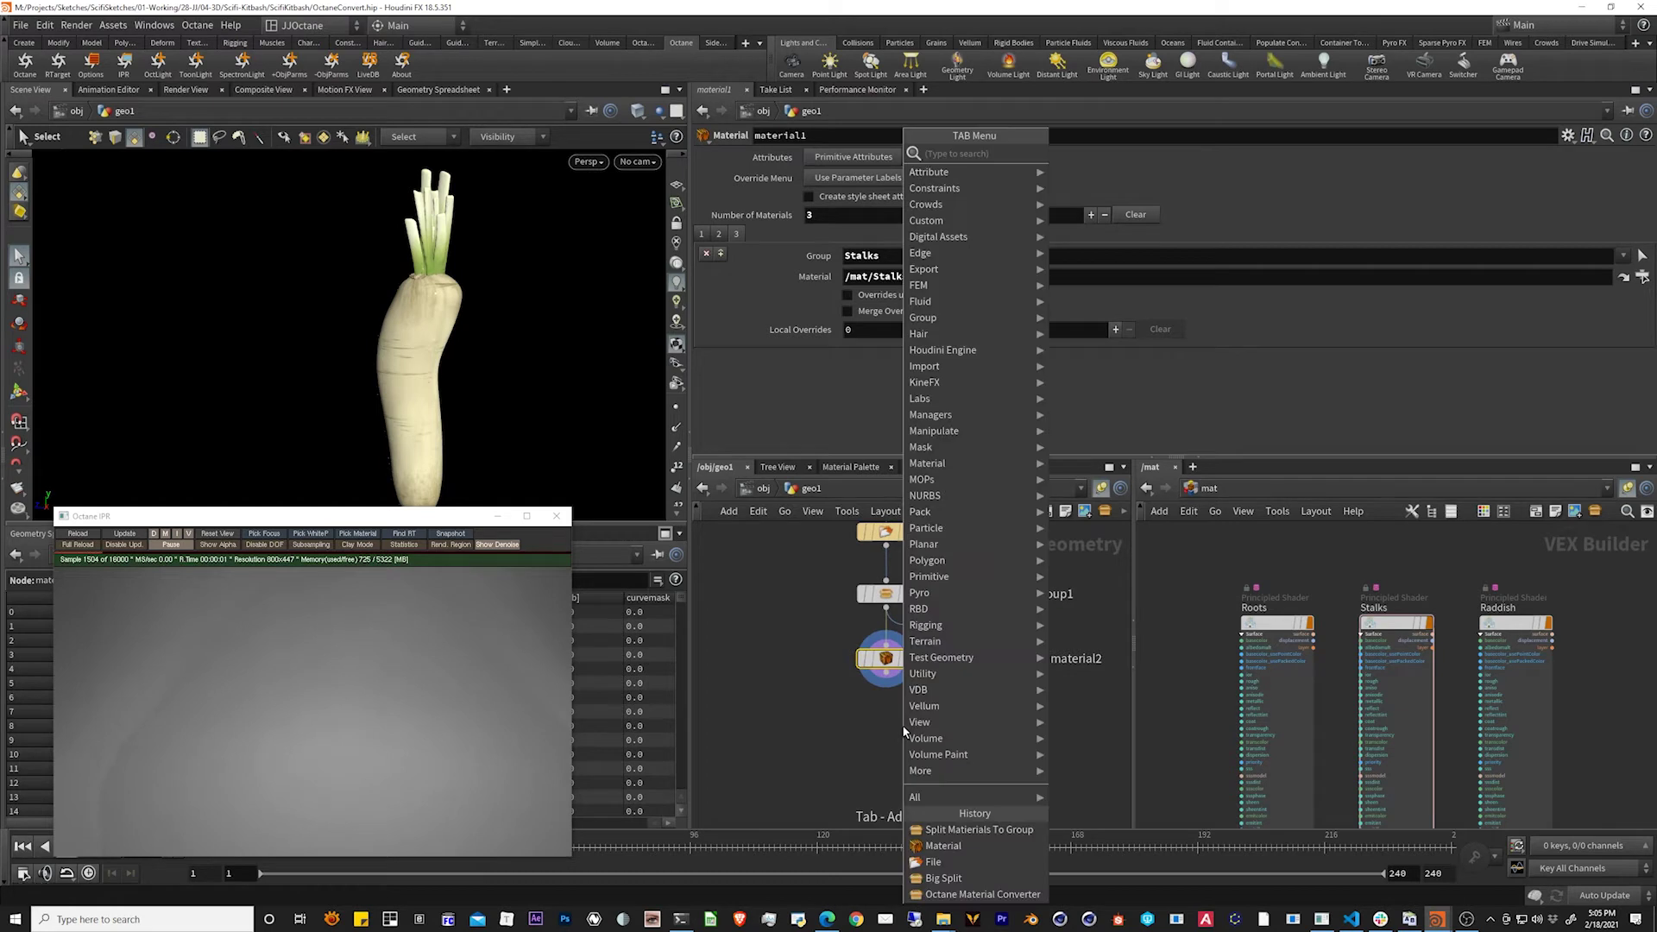
pyautogui.write('octane')
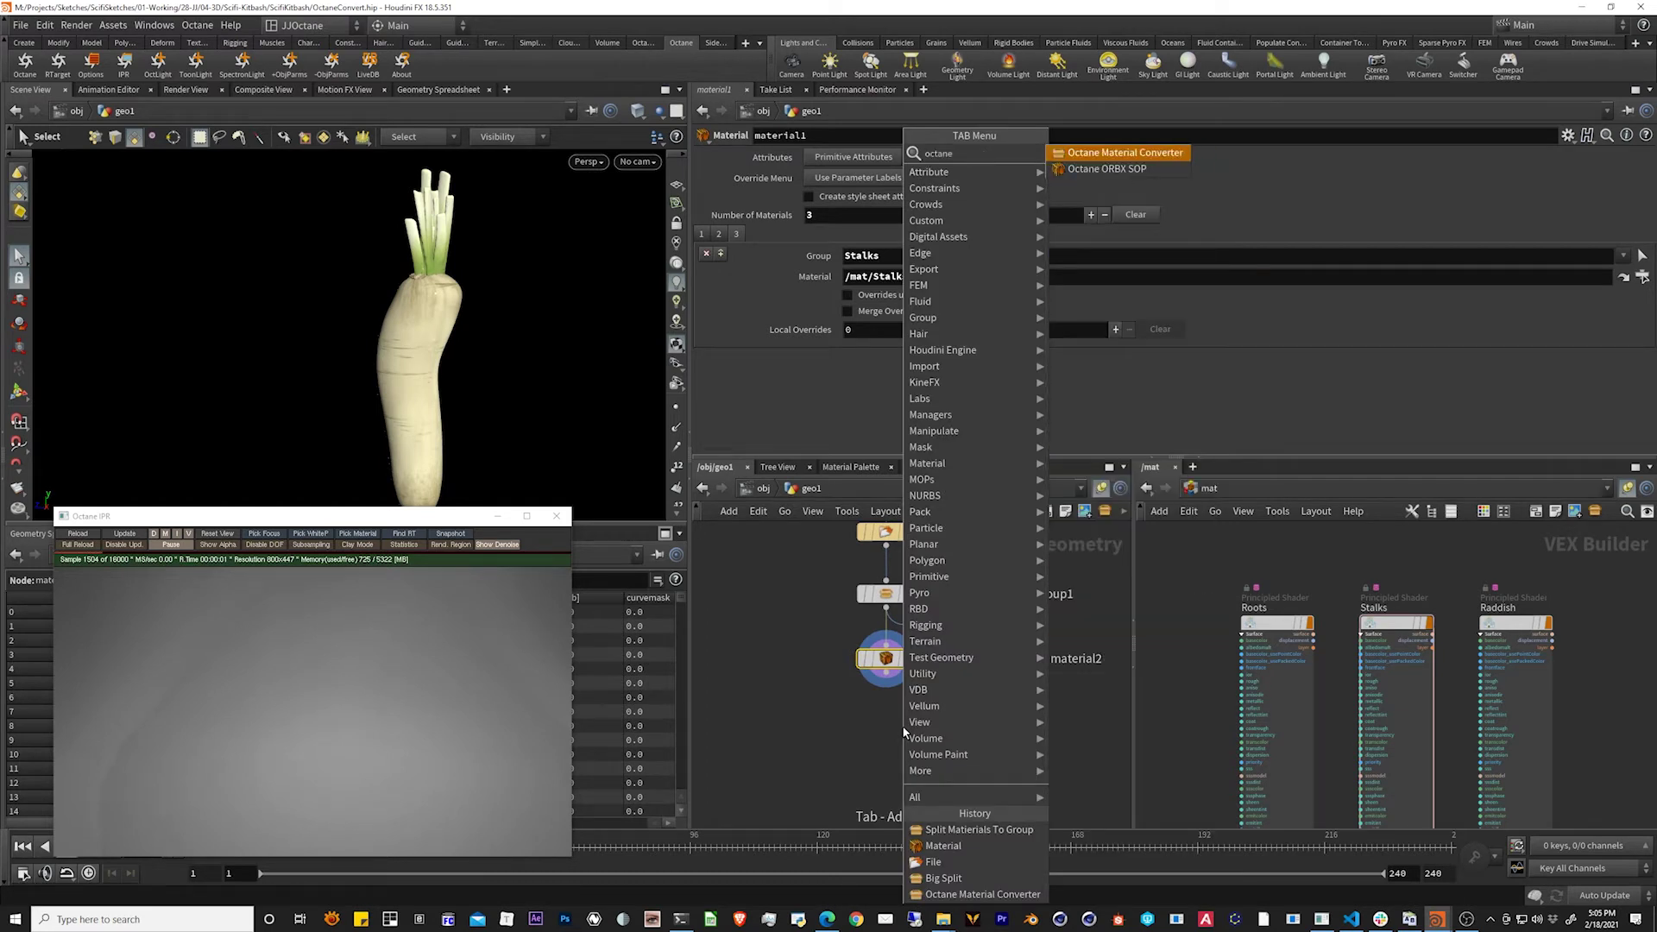
pyautogui.press('Return')
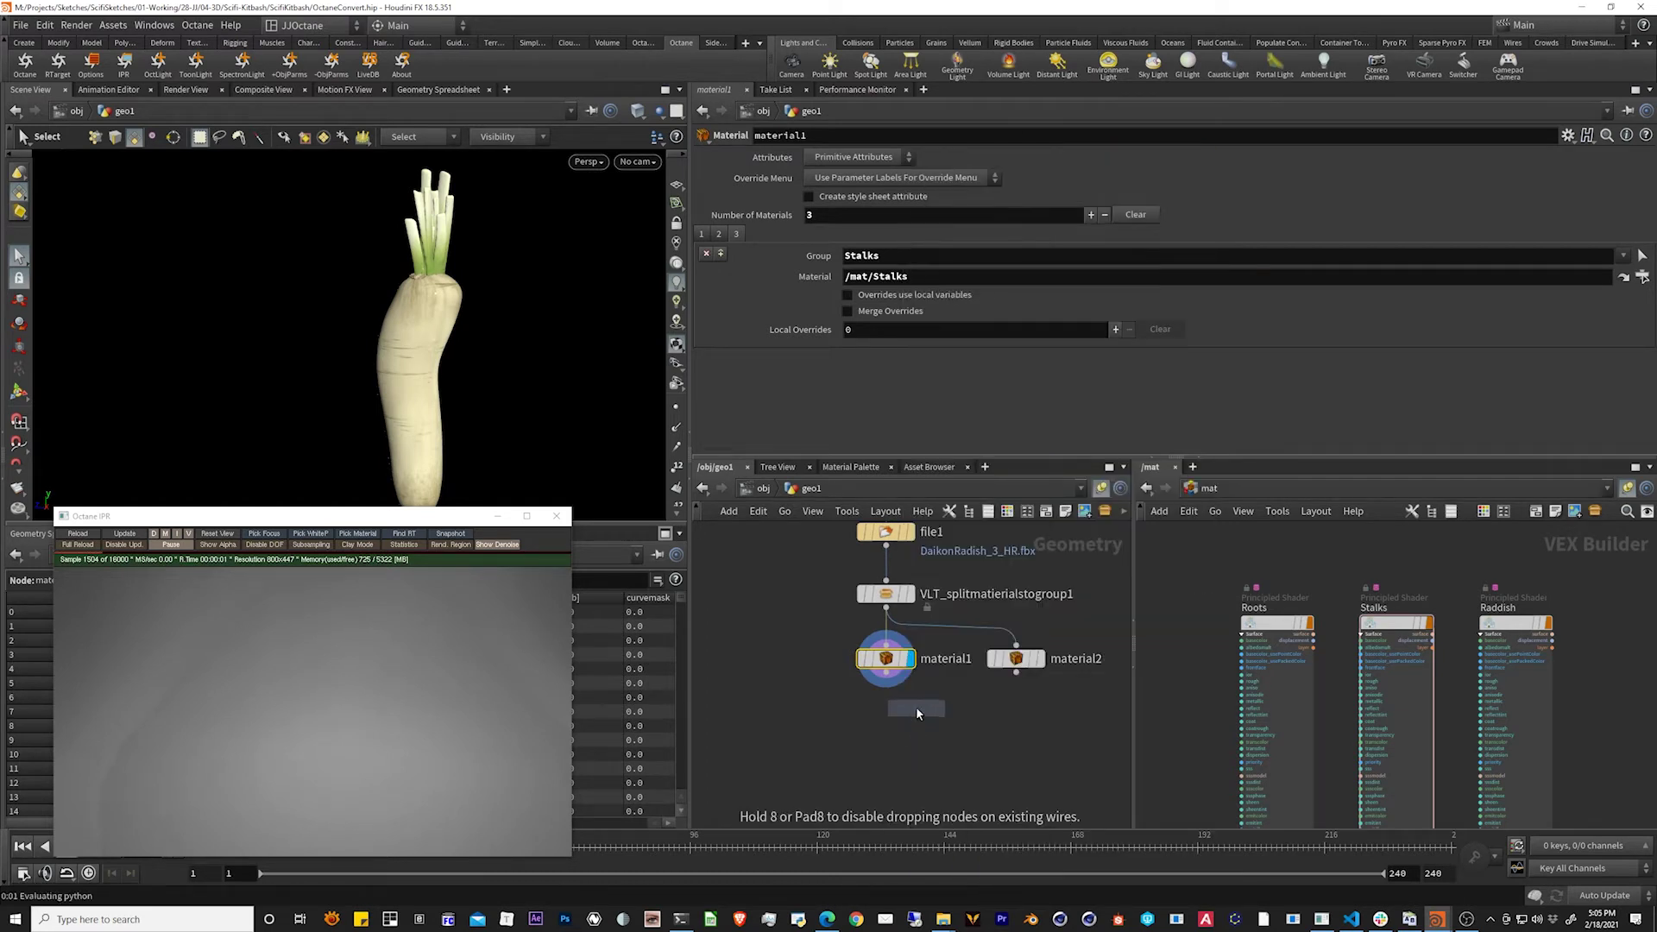
pyautogui.click(875, 711)
pyautogui.moveTo(875, 713); pyautogui.dragTo(885, 713)
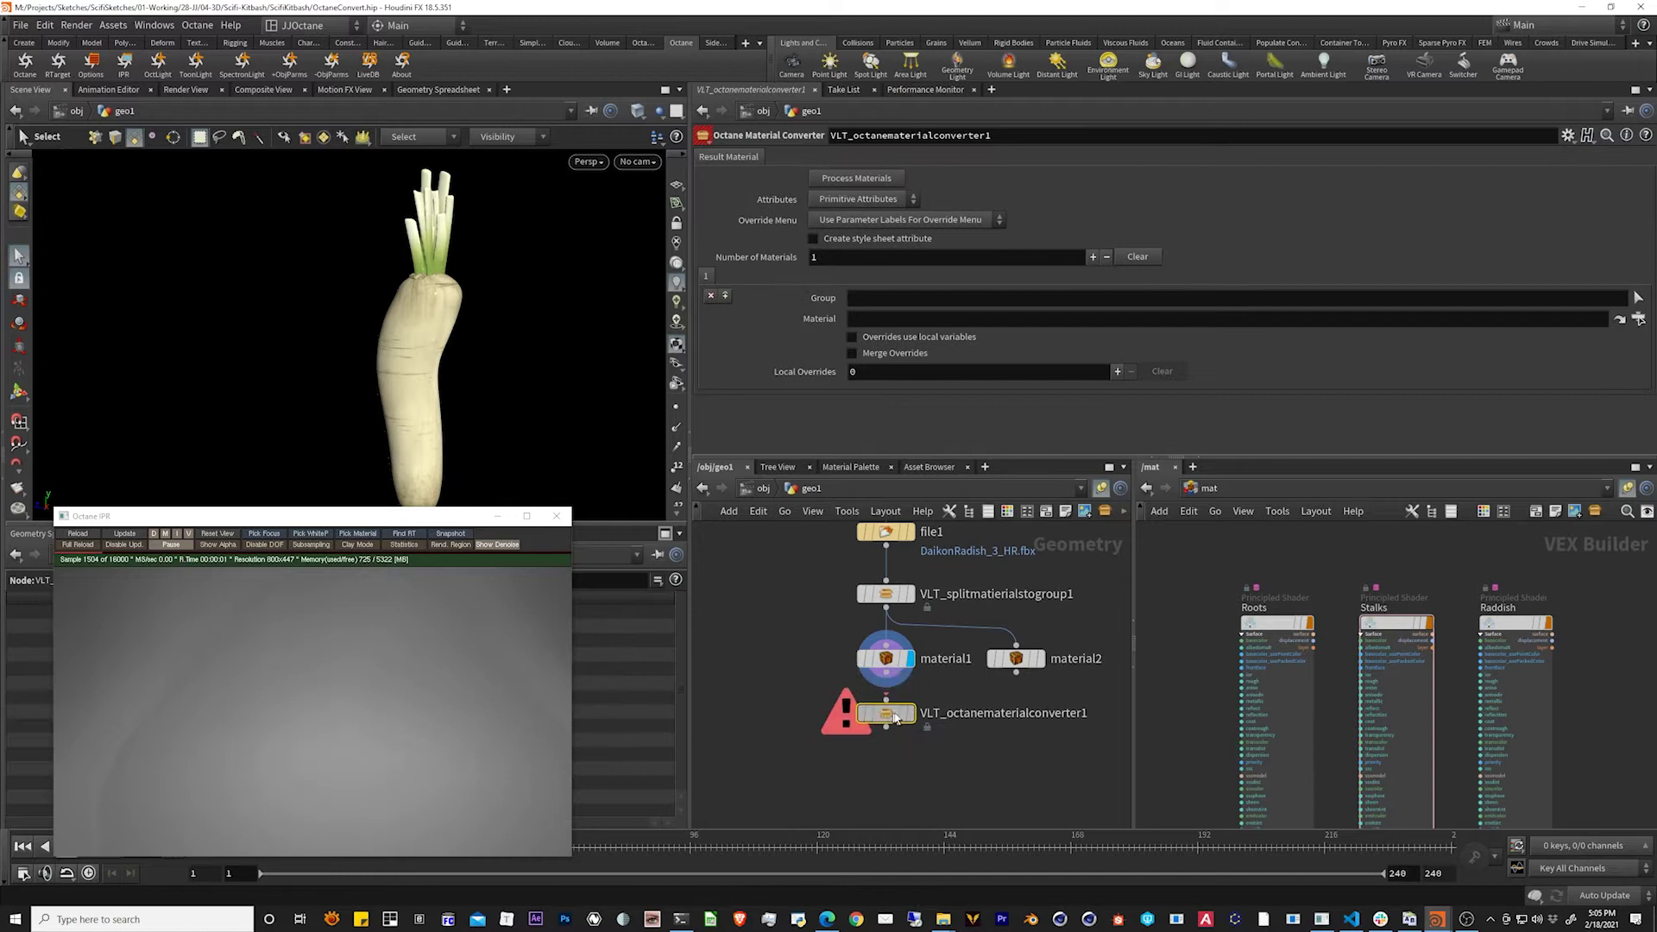
# Wire material1 into the Octane Material Converter, display the converter and process its materials
pyautogui.click(887, 686)
pyautogui.click(886, 701)
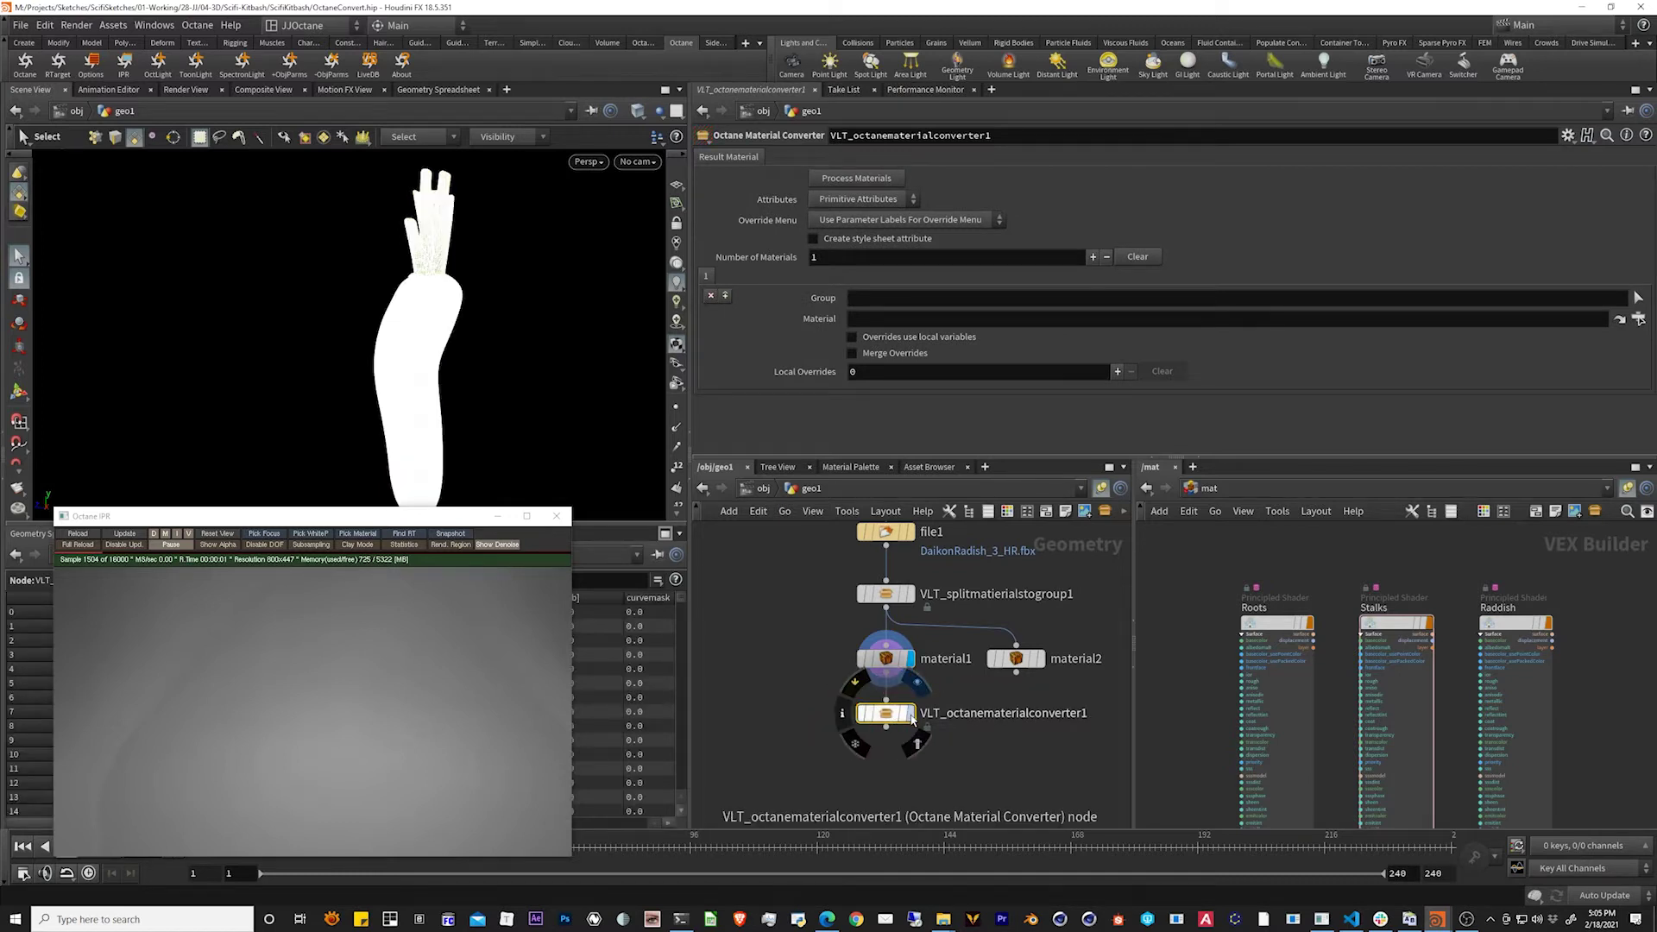
pyautogui.click(910, 716)
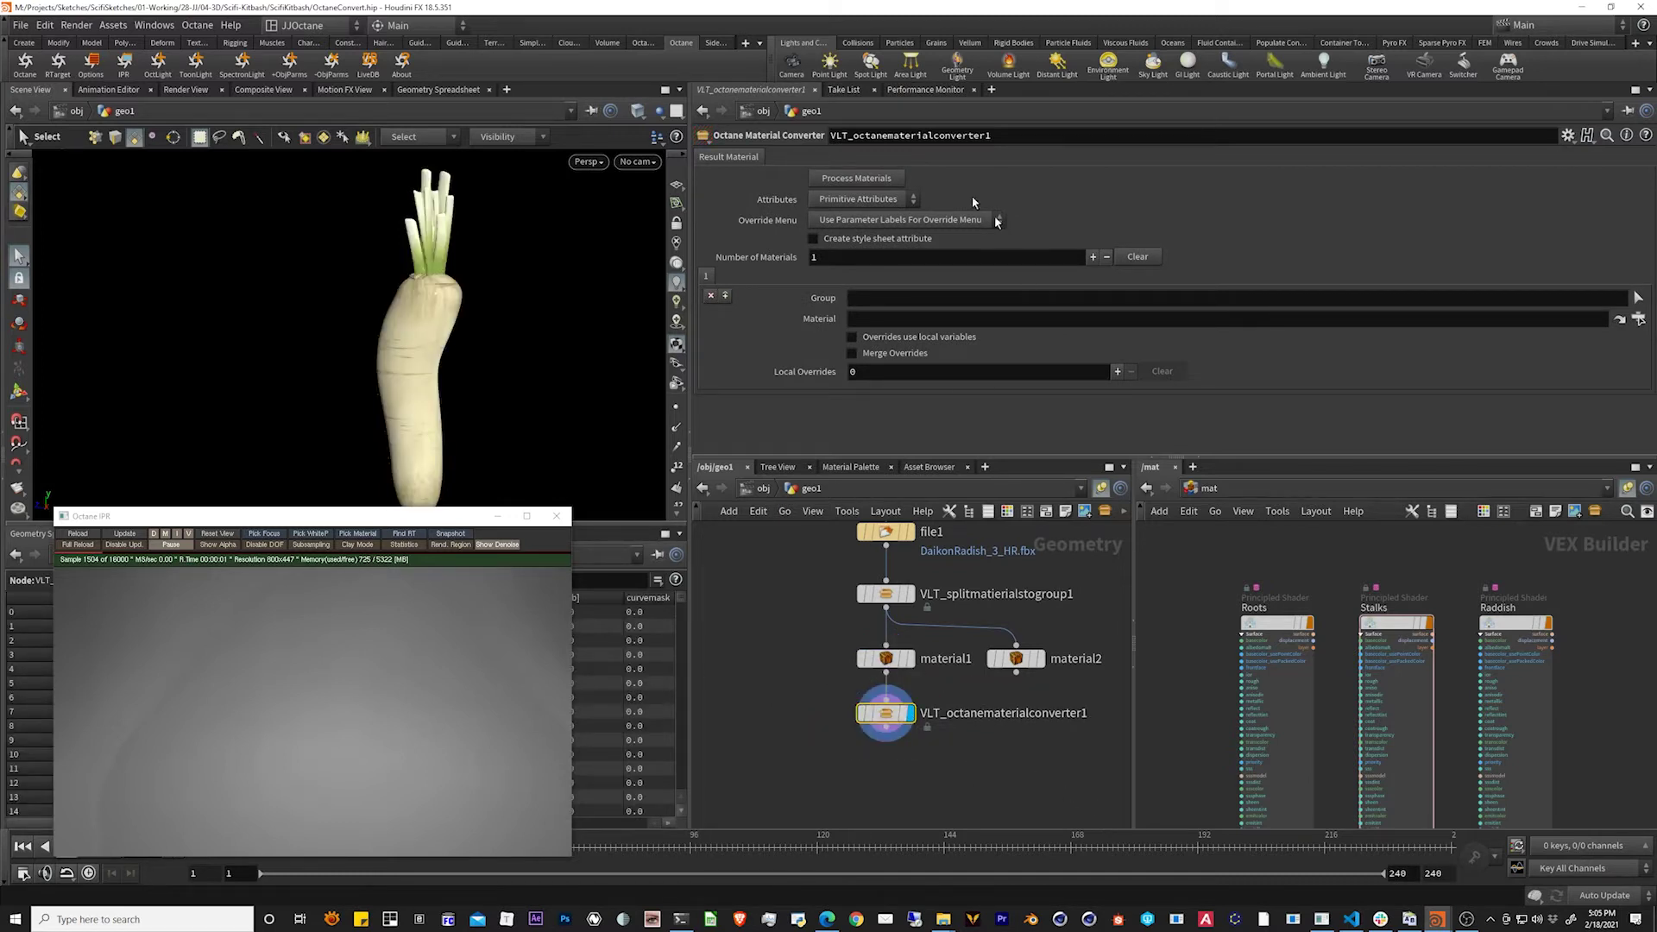
pyautogui.click(889, 181)
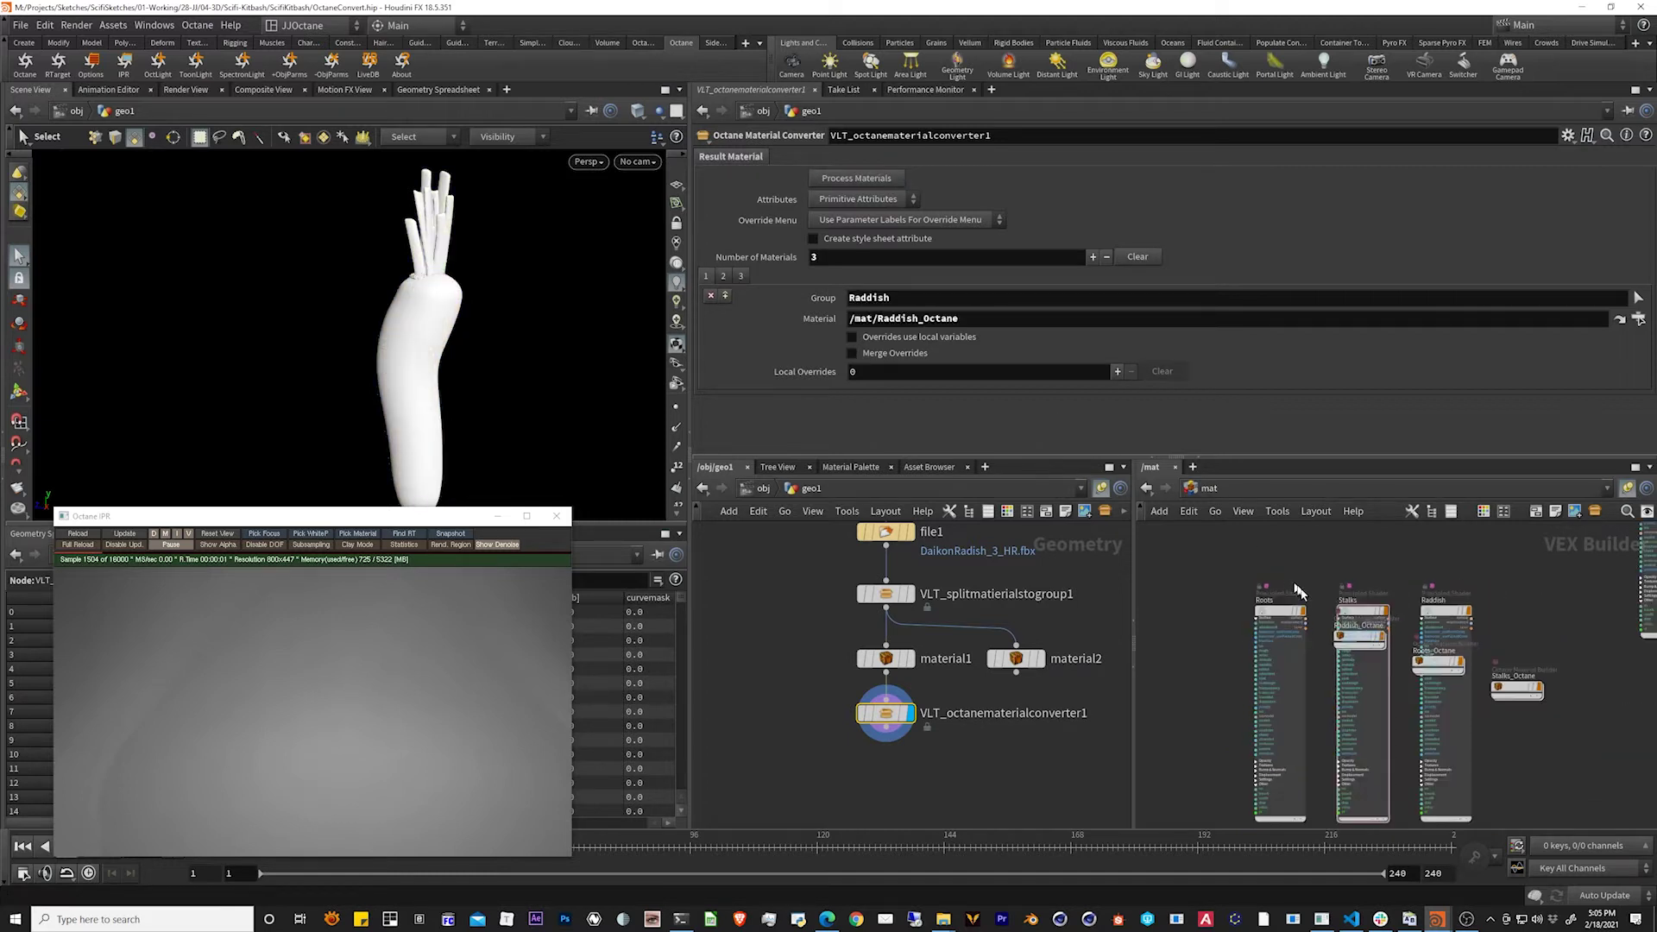
# Arrange the Roots_Octane, Stalks_Octane and Raddish_Octane builders beneath their source shaders and reload the Octane preview render
pyautogui.moveTo(1479, 632); pyautogui.dragTo(1430, 789)
pyautogui.moveTo(1325, 577); pyautogui.dragTo(1234, 782)
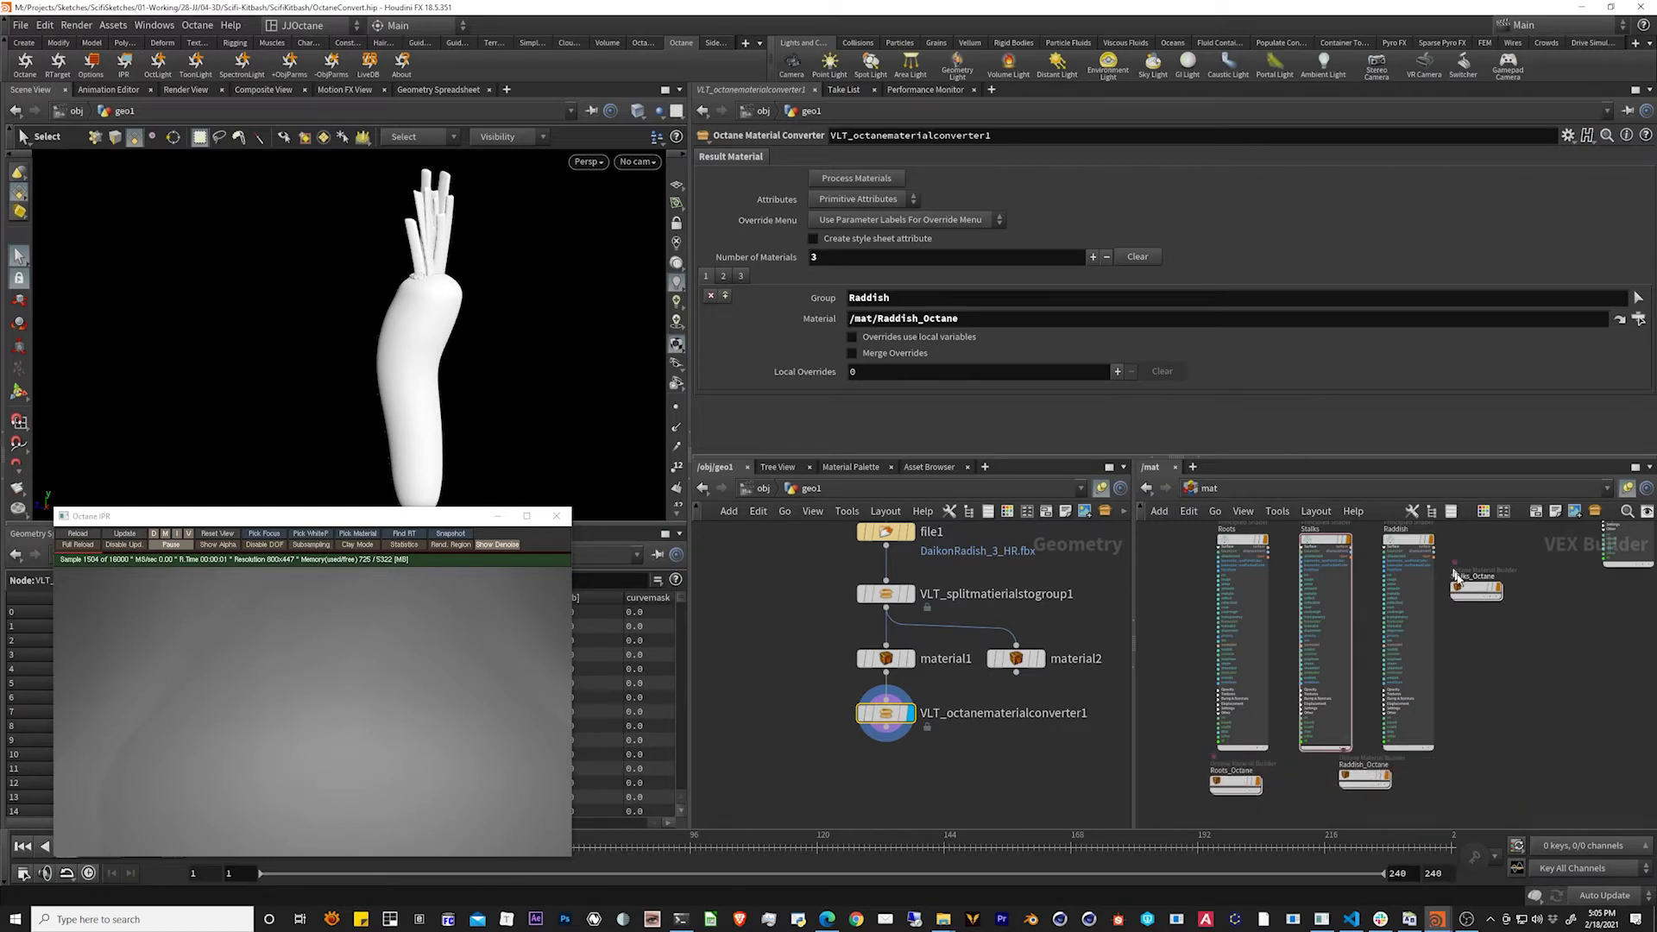
pyautogui.moveTo(1467, 592); pyautogui.dragTo(1329, 788)
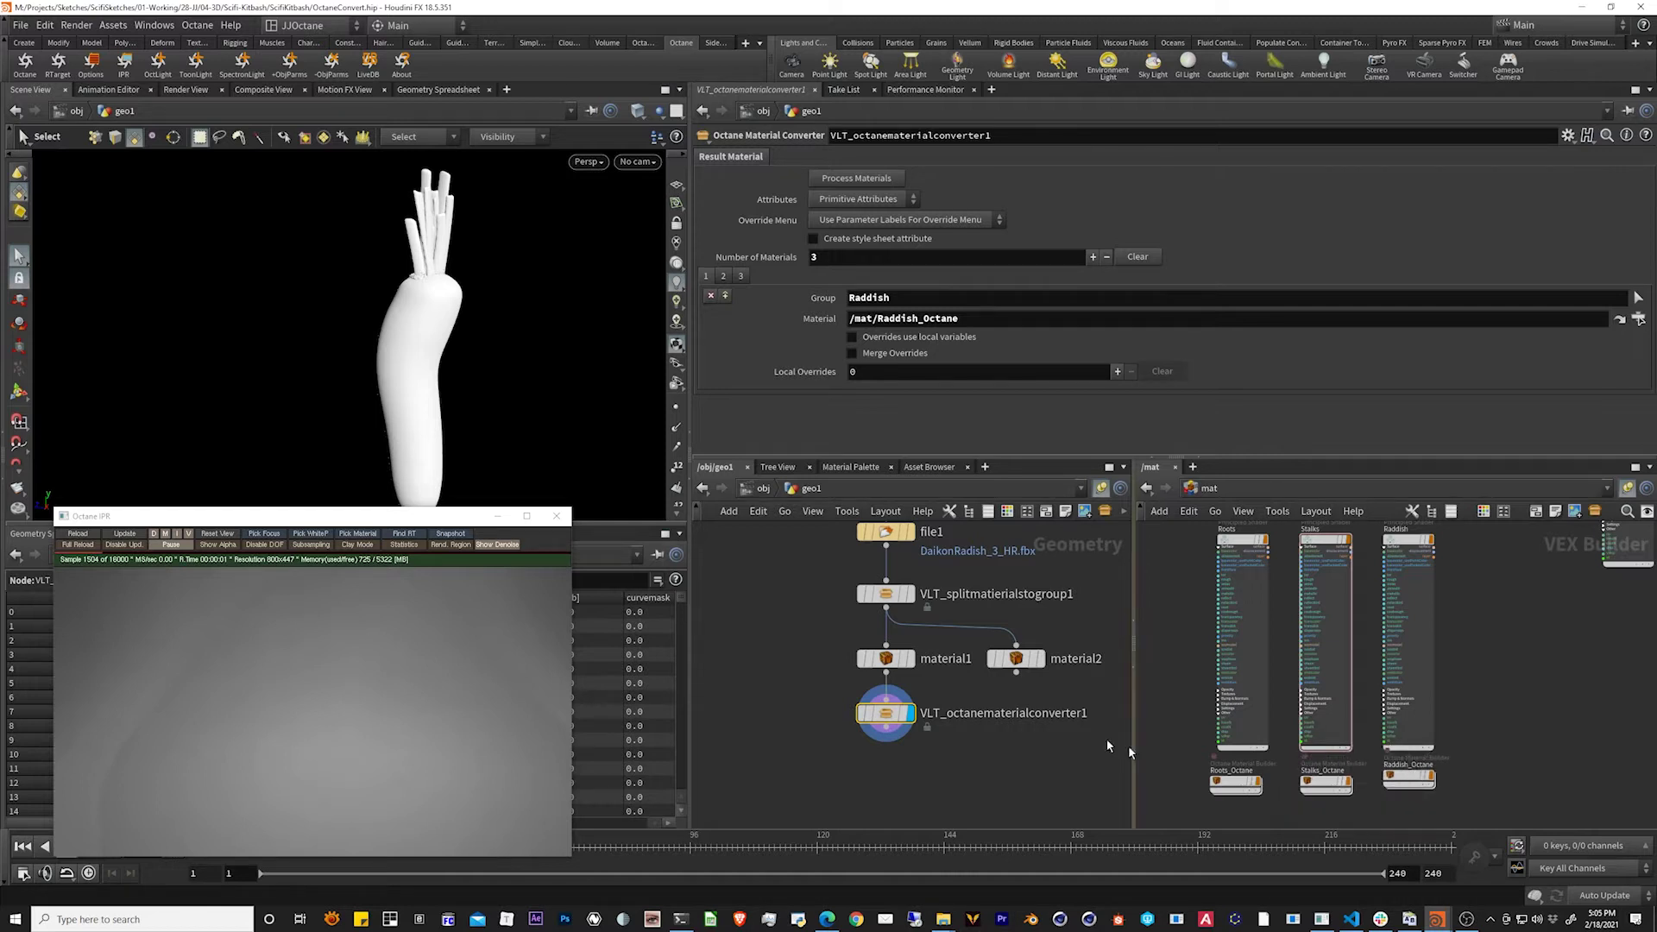
pyautogui.moveTo(1170, 688); pyautogui.dragTo(1173, 707, button='middle')
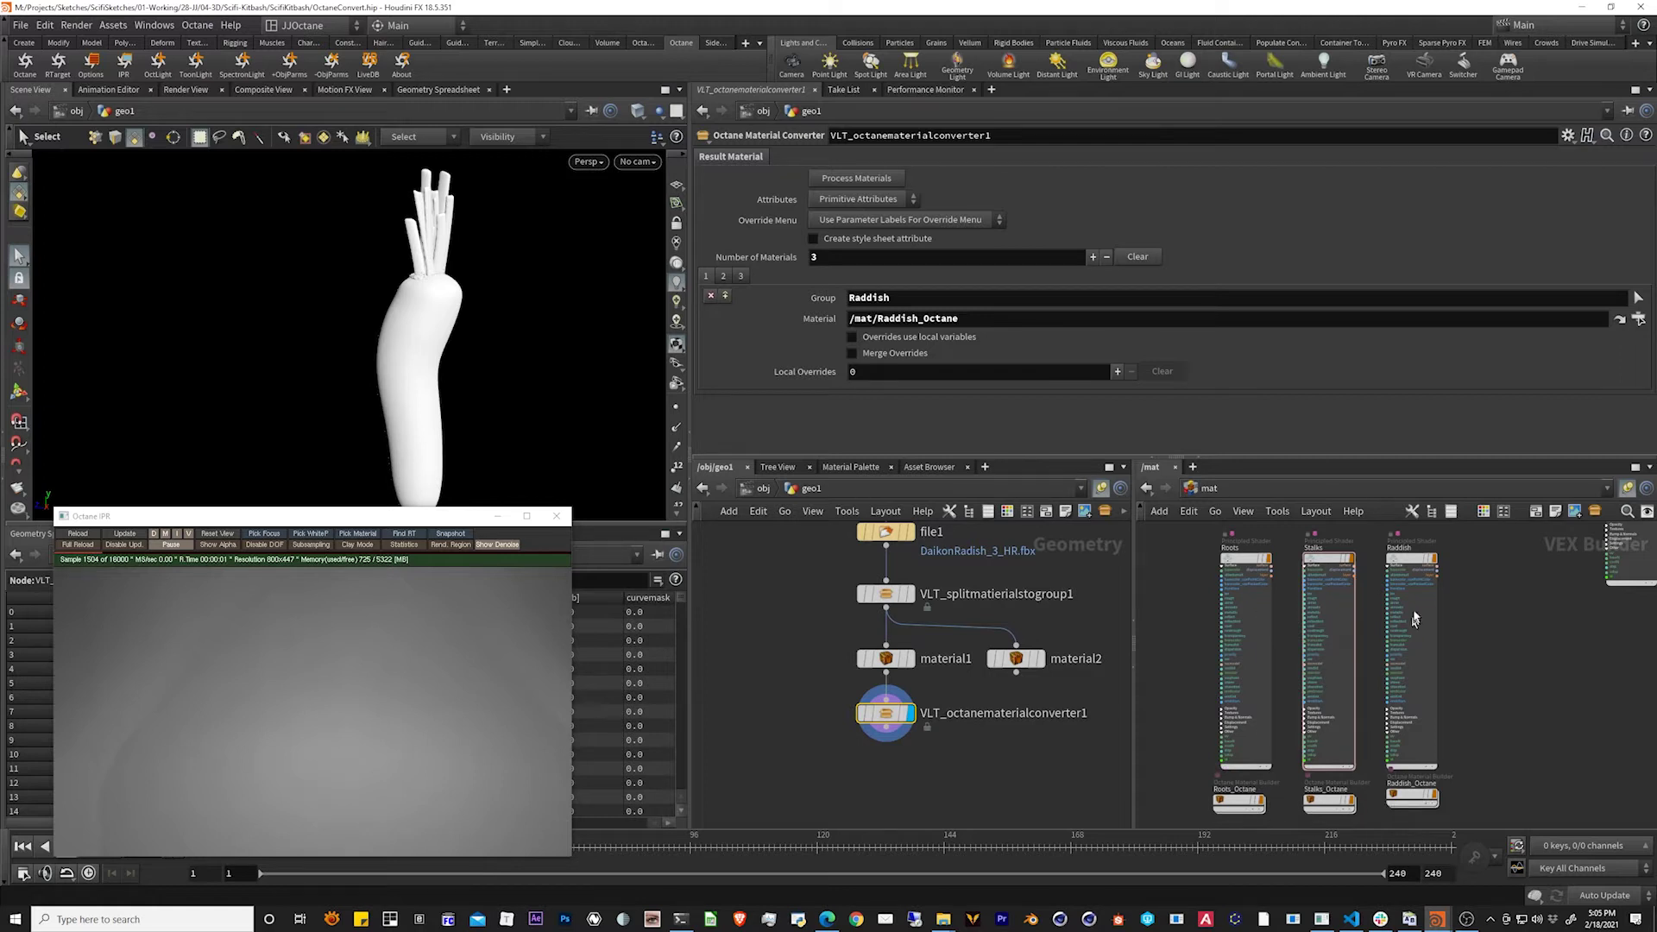
pyautogui.moveTo(1540, 686); pyautogui.dragTo(1535, 620, button='middle')
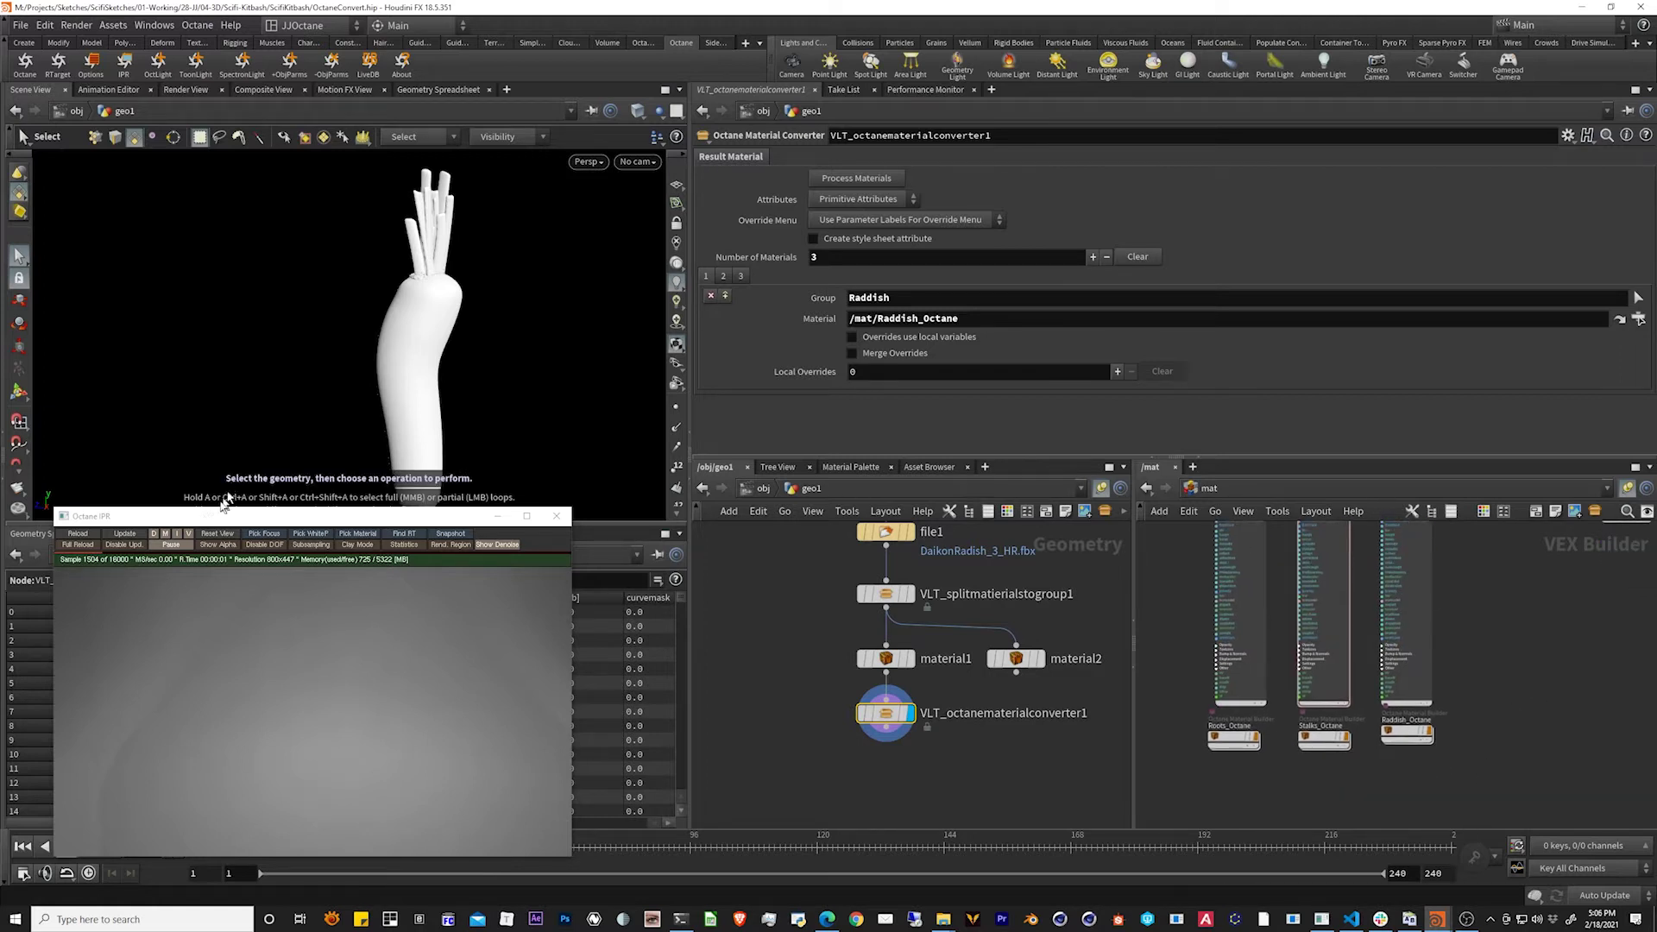
pyautogui.click(88, 534)
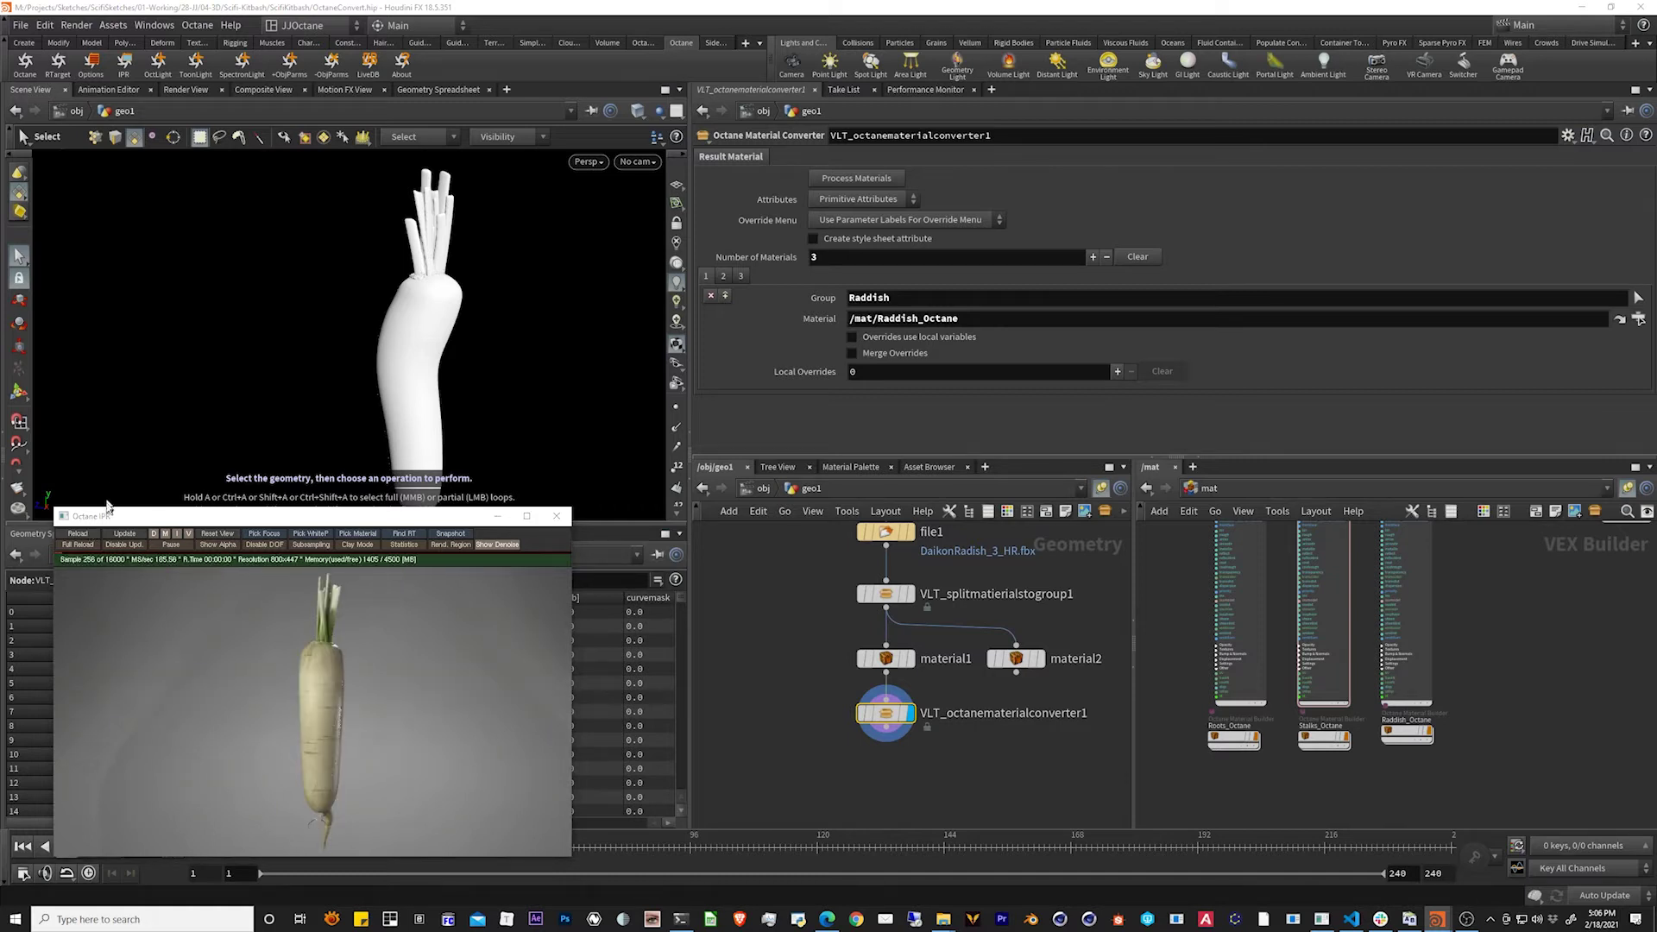
# Add a displayed Transform node after the Octane Material Converter and set its Y rotation to 109
pyautogui.moveTo(897, 793); pyautogui.dragTo(893, 784, button='middle')
pyautogui.press('Tab')
pyautogui.write('trans')
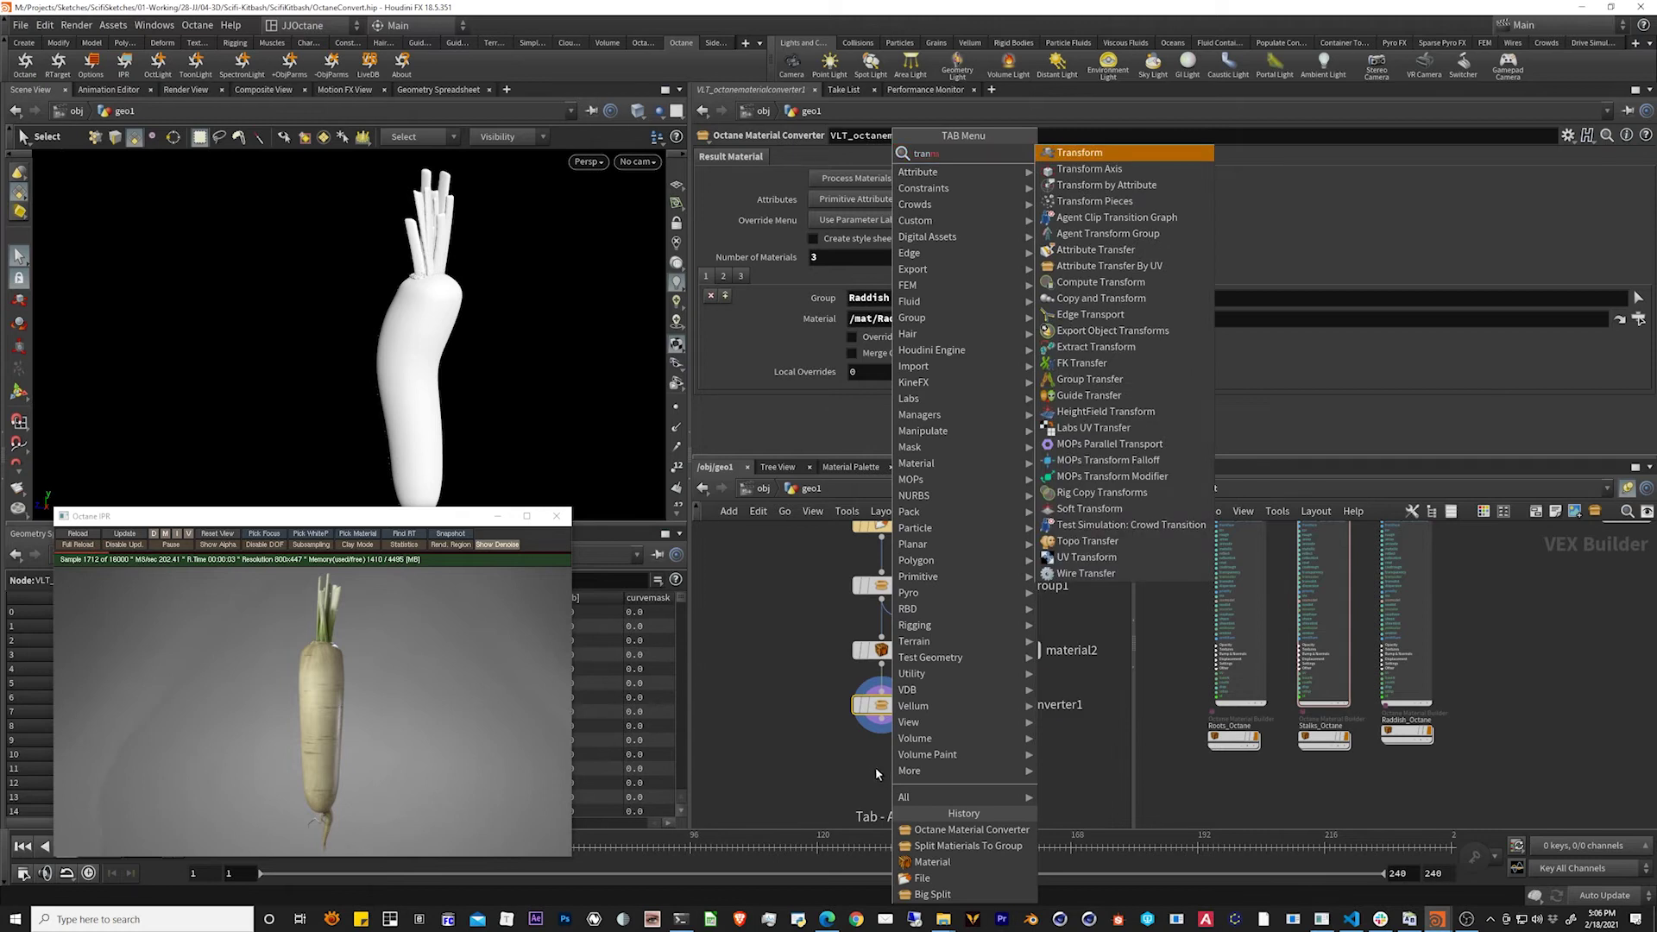
pyautogui.press('Return')
pyautogui.click(890, 766)
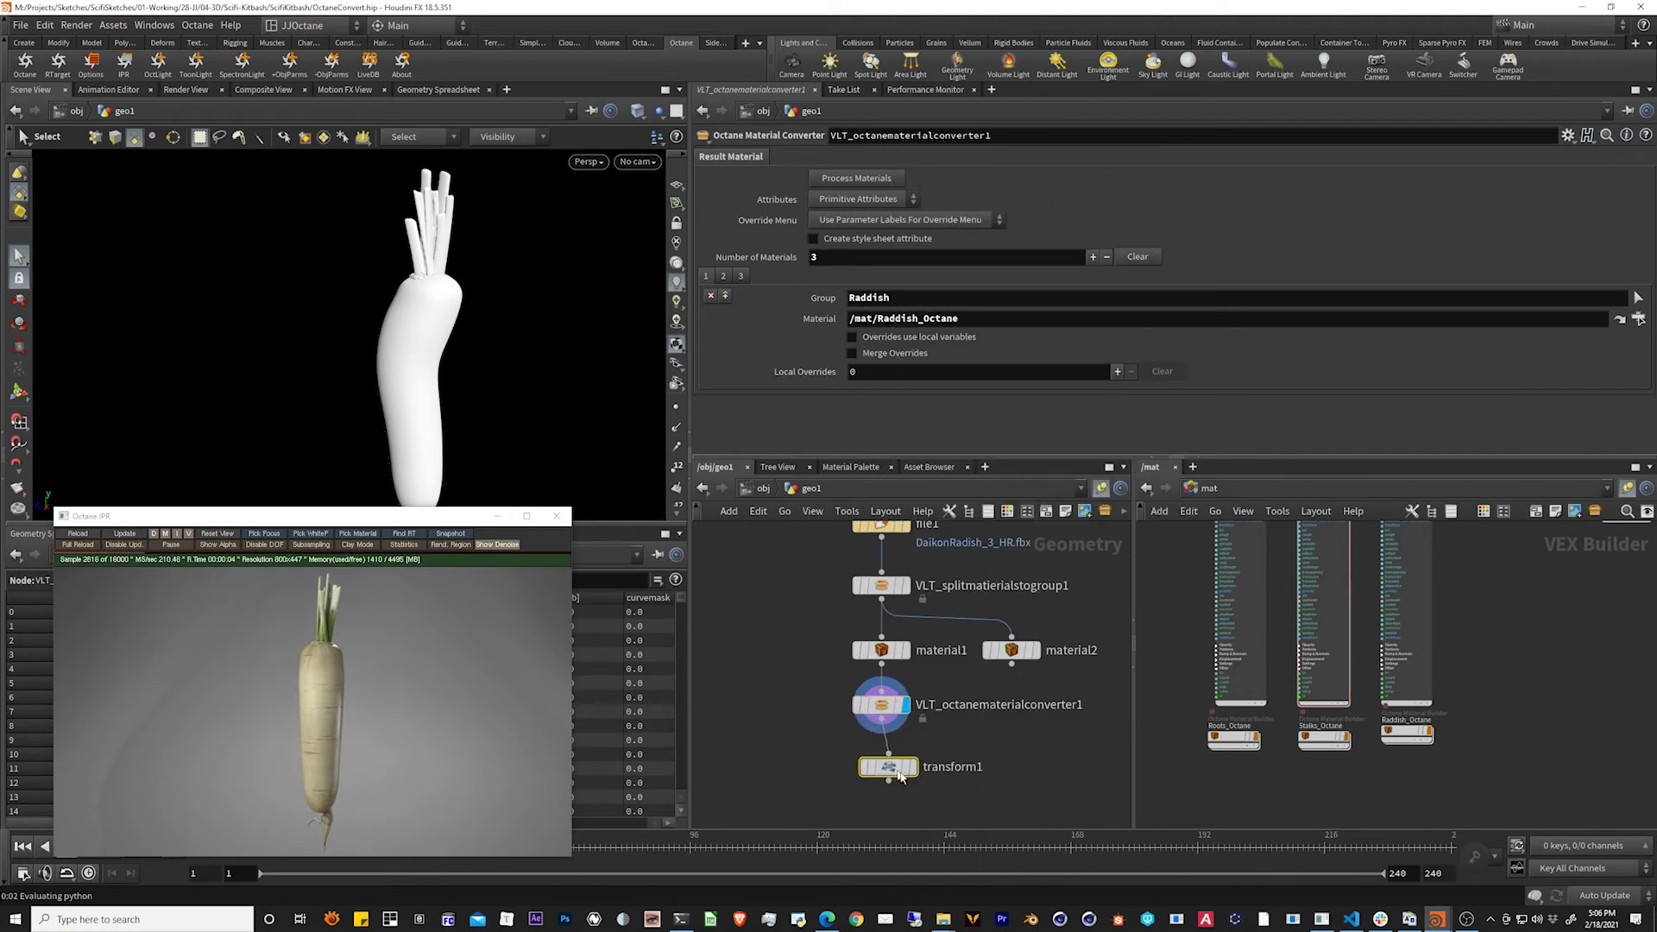
pyautogui.click(913, 768)
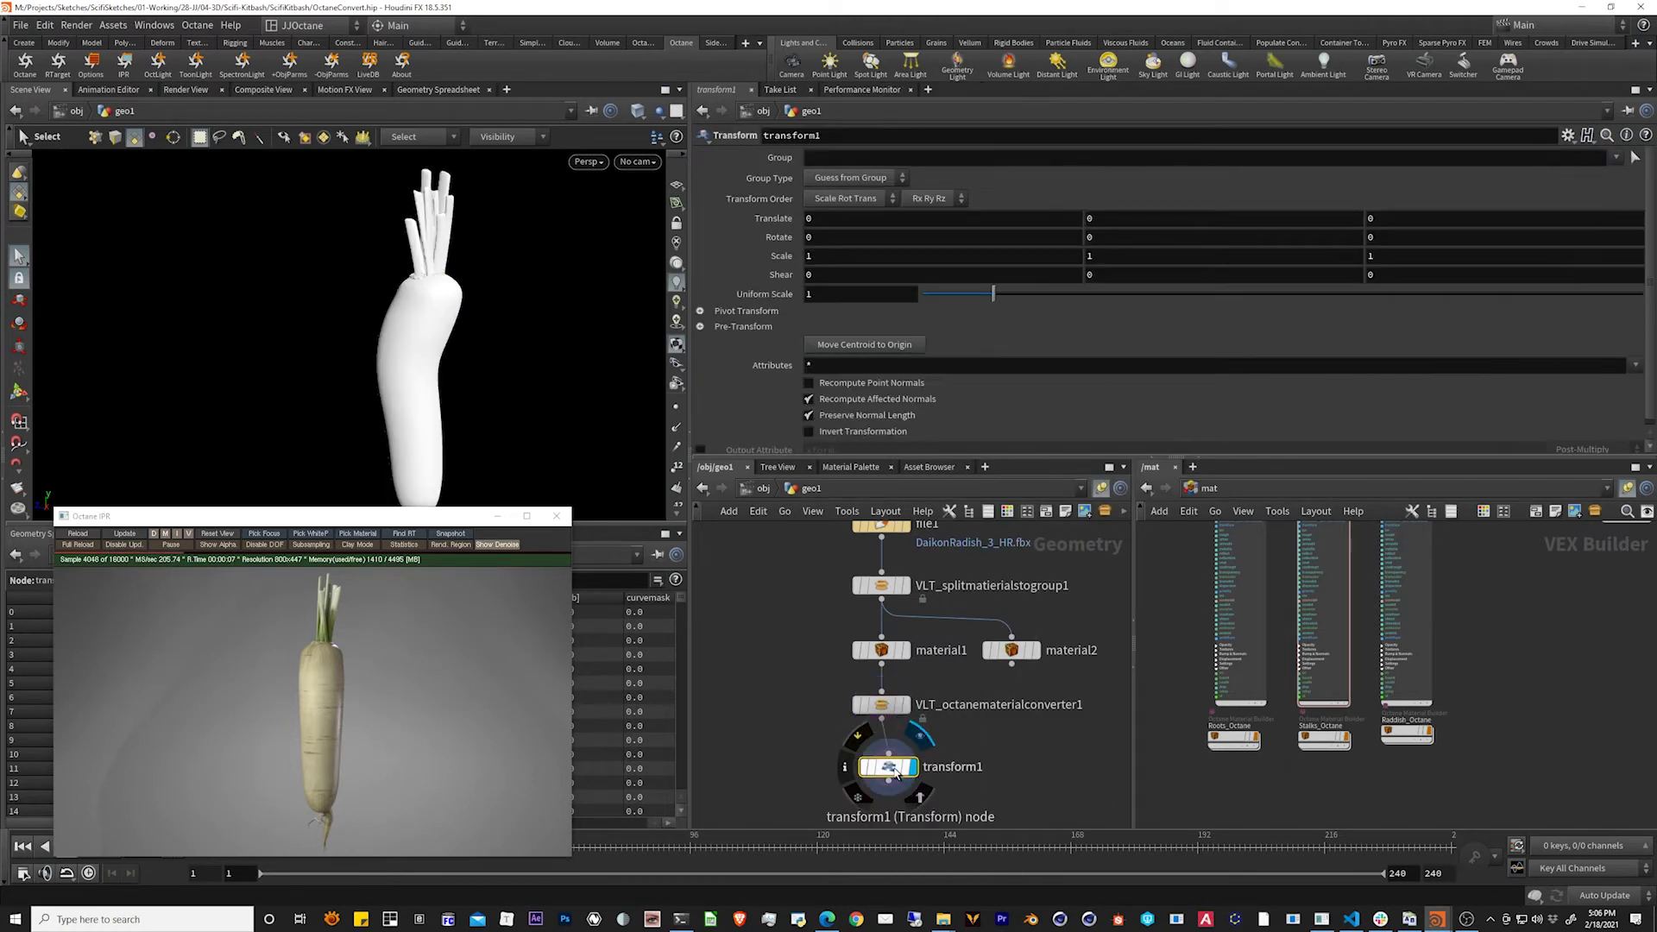
pyautogui.middleClick(1128, 237)
pyautogui.moveTo(1128, 237)
pyautogui.mouseDown(button='middle')
pyautogui.moveTo(1131, 222)
pyautogui.moveTo(1422, 224)
pyautogui.moveTo(1127, 239)
pyautogui.mouseUp(button='middle')
# Open the network inside the Raddish_Octane material builder
pyautogui.scroll(3, 1413, 750)
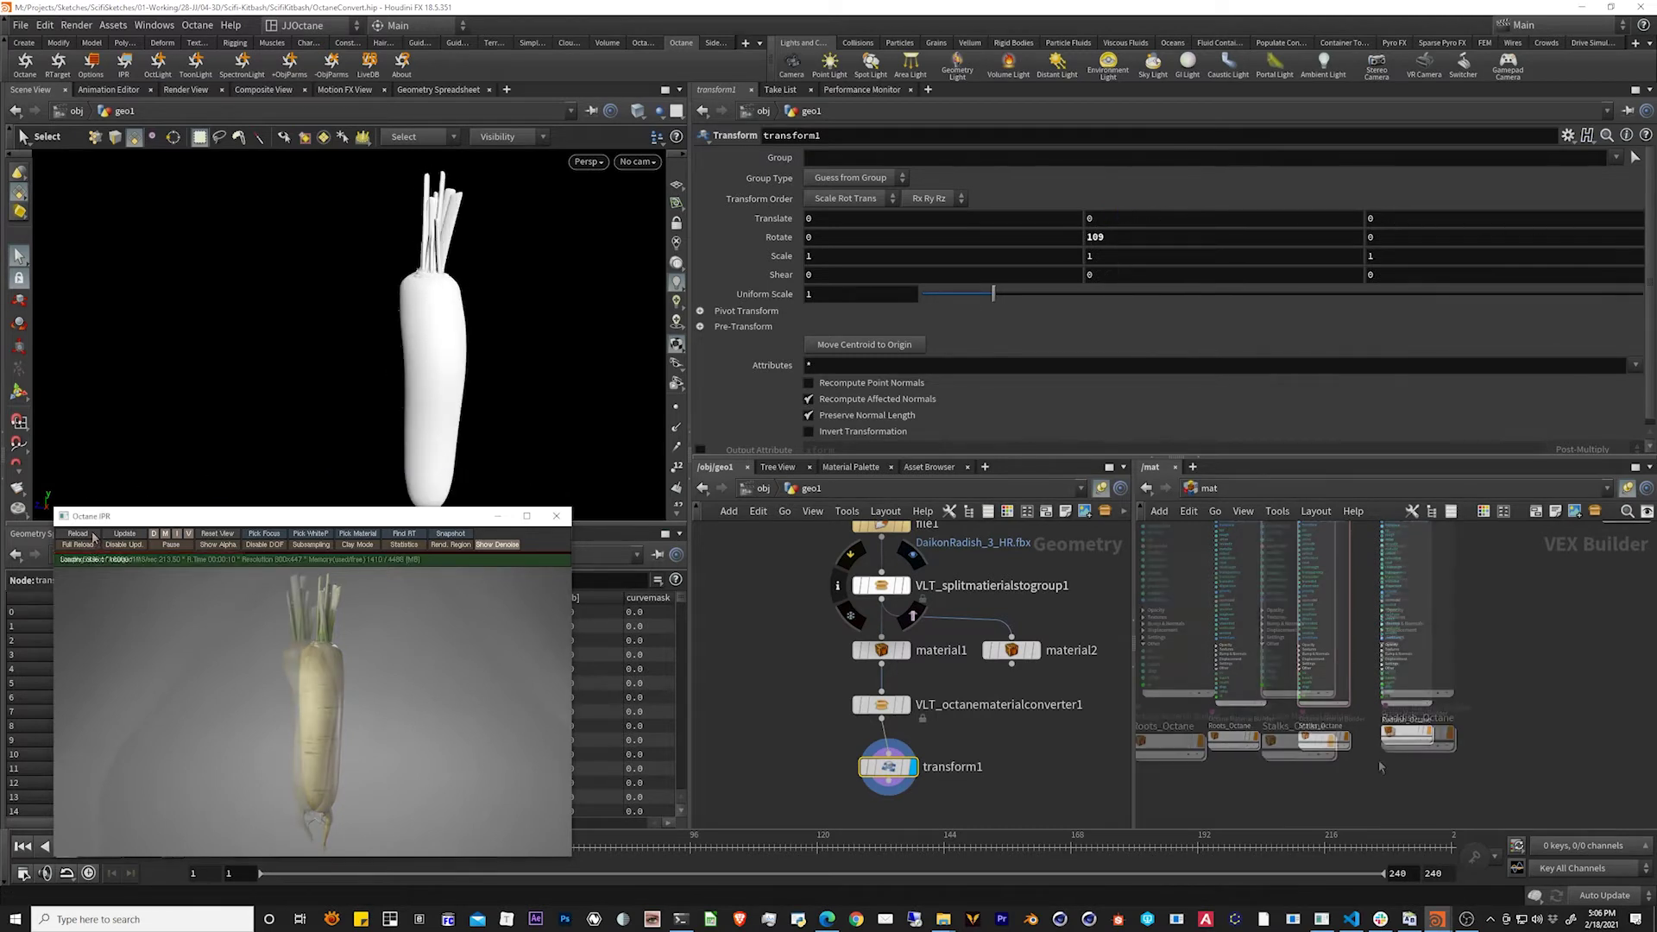
pyautogui.moveTo(1419, 739)
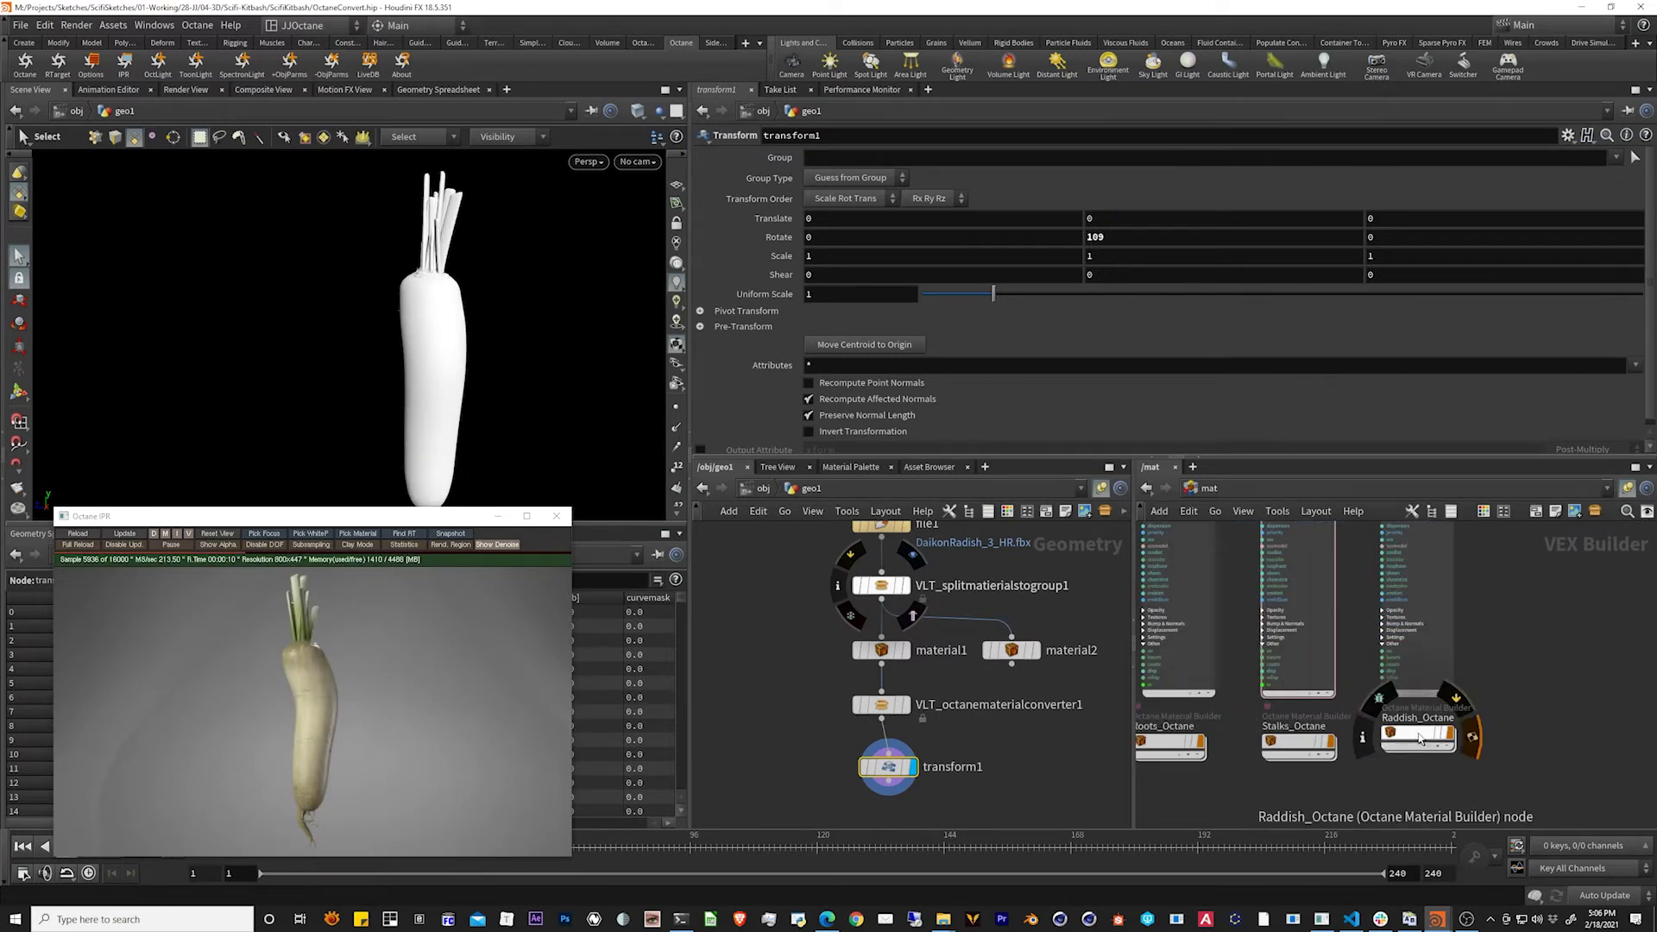
pyautogui.doubleClick(1420, 739)
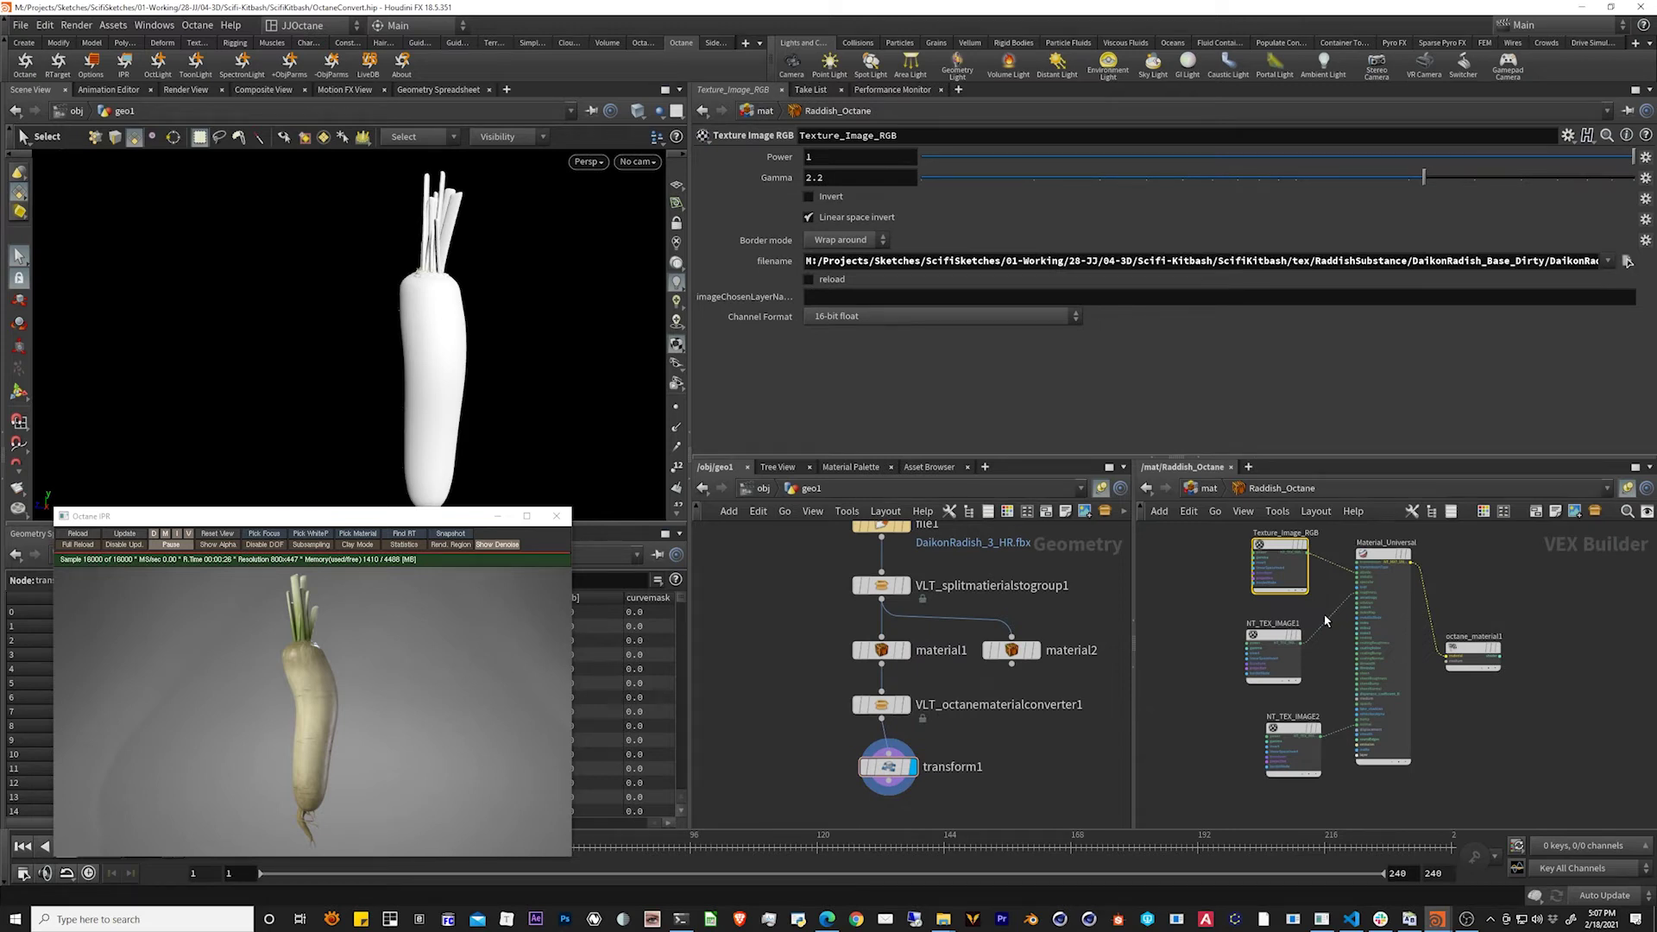
# Line up Texture_Image_RGB, NT_TEX_IMAGE1 and NT_TEX_IMAGE2 in a column farther away from Material_Universal
pyautogui.moveTo(1331, 608); pyautogui.dragTo(1317, 647, button='middle')
pyautogui.scroll(2, 1330, 618)
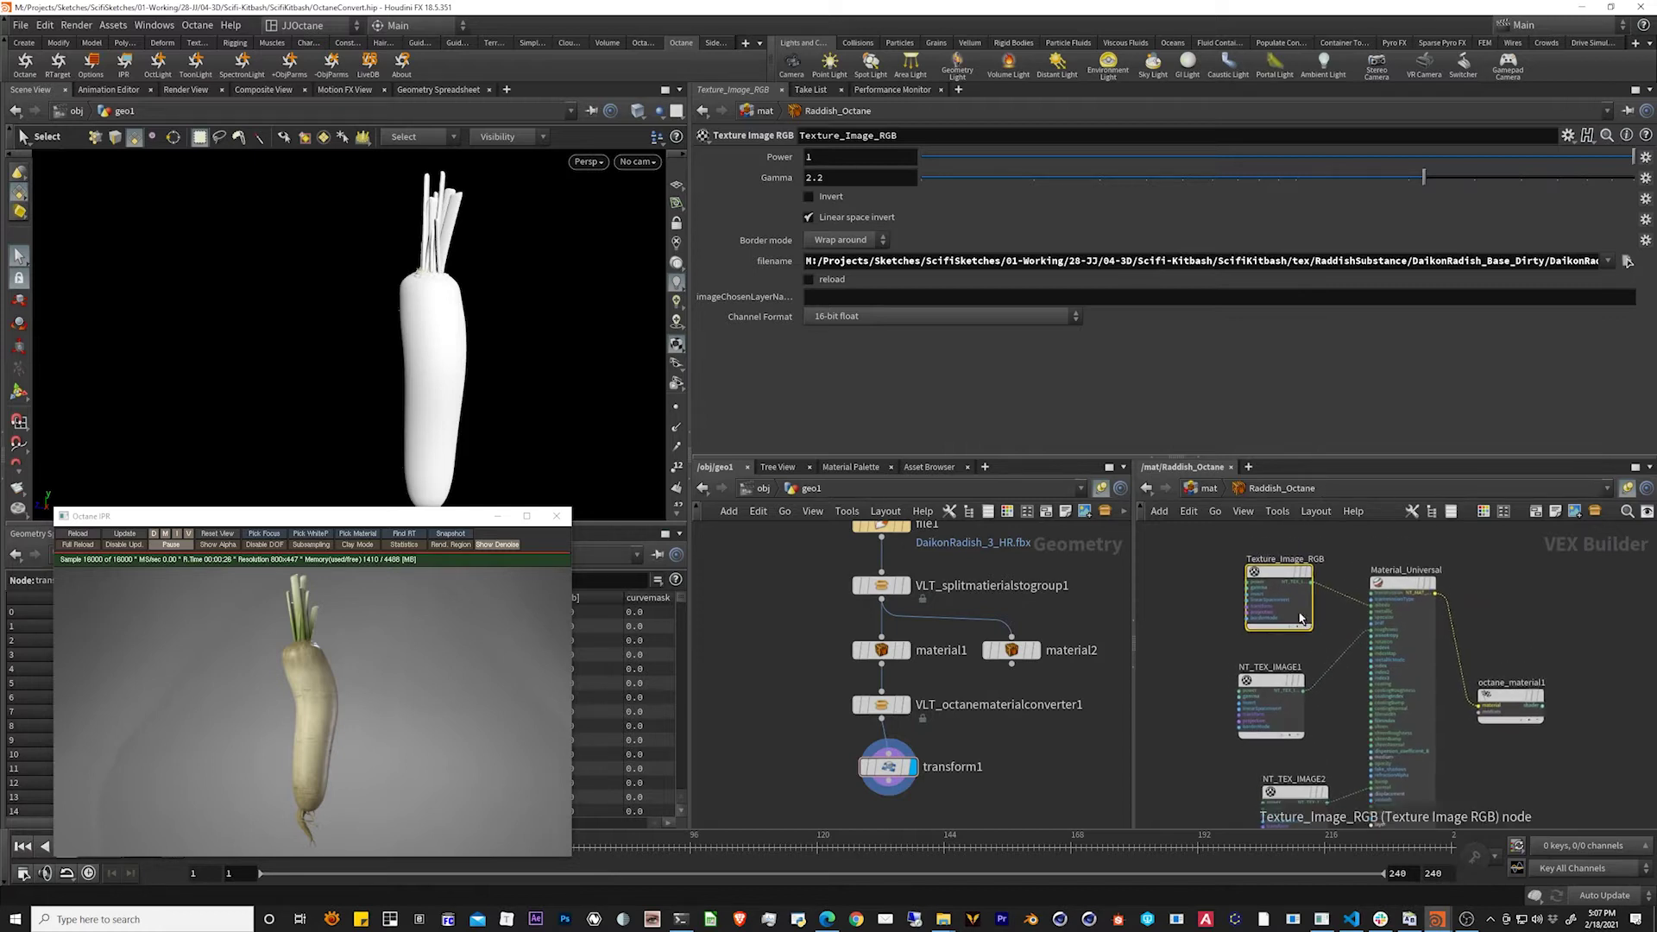
pyautogui.moveTo(1302, 615); pyautogui.dragTo(1257, 610)
pyautogui.moveTo(1300, 637); pyautogui.dragTo(1297, 617, button='middle')
pyautogui.moveTo(1284, 691); pyautogui.dragTo(1228, 669)
pyautogui.moveTo(1292, 725); pyautogui.dragTo(1293, 674, button='middle')
pyautogui.moveTo(1302, 748); pyautogui.dragTo(1220, 718)
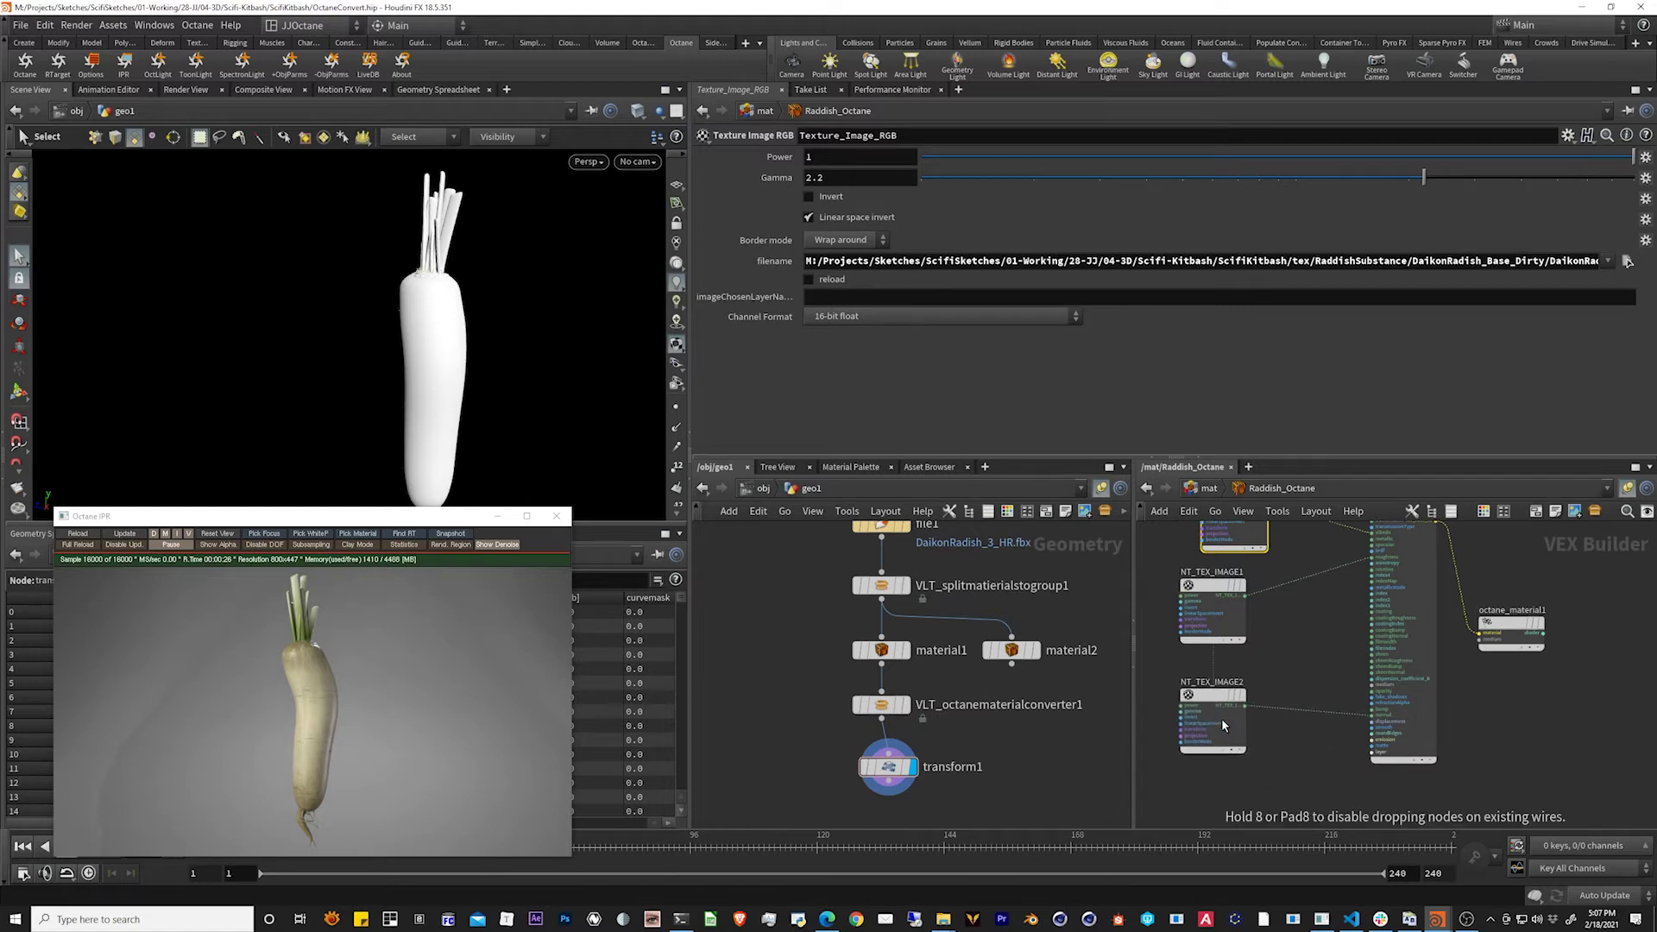
# Examine which Material_Universal inputs the texture nodes feed, and return to the mat network
pyautogui.moveTo(1288, 782); pyautogui.dragTo(1296, 774, button='middle')
pyautogui.scroll(1, 1301, 672)
pyautogui.moveTo(1339, 649); pyautogui.dragTo(1374, 651, button='middle')
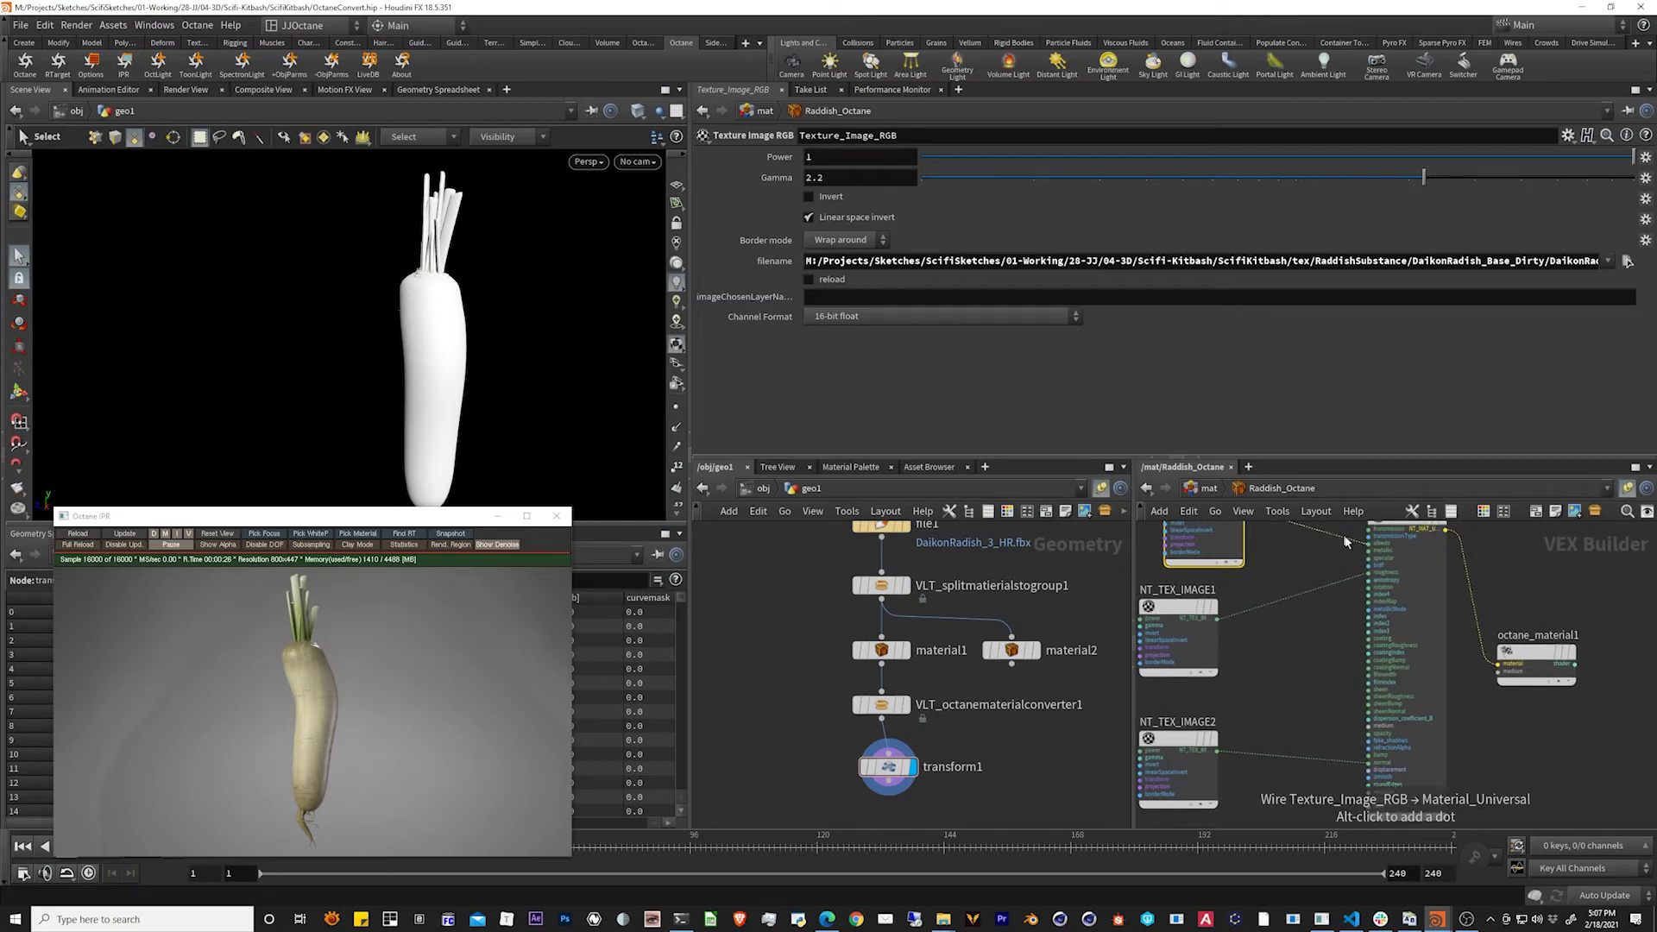
pyautogui.moveTo(1346, 818); pyautogui.dragTo(1345, 796, button='middle')
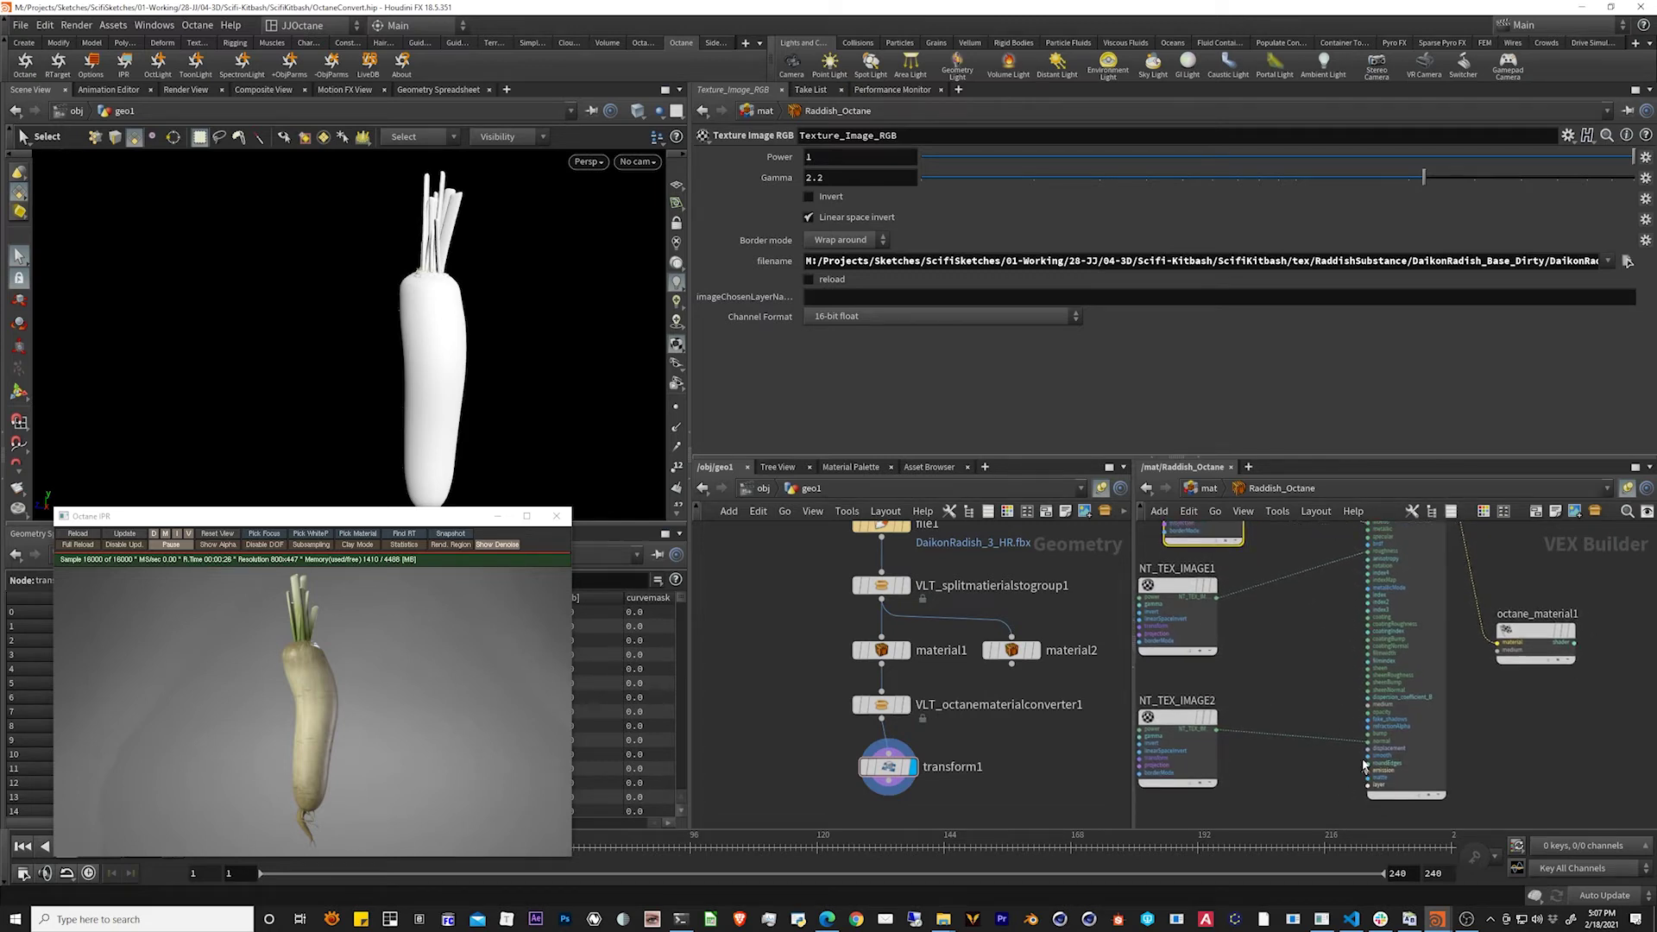
pyautogui.moveTo(1299, 634); pyautogui.dragTo(1304, 657, button='middle')
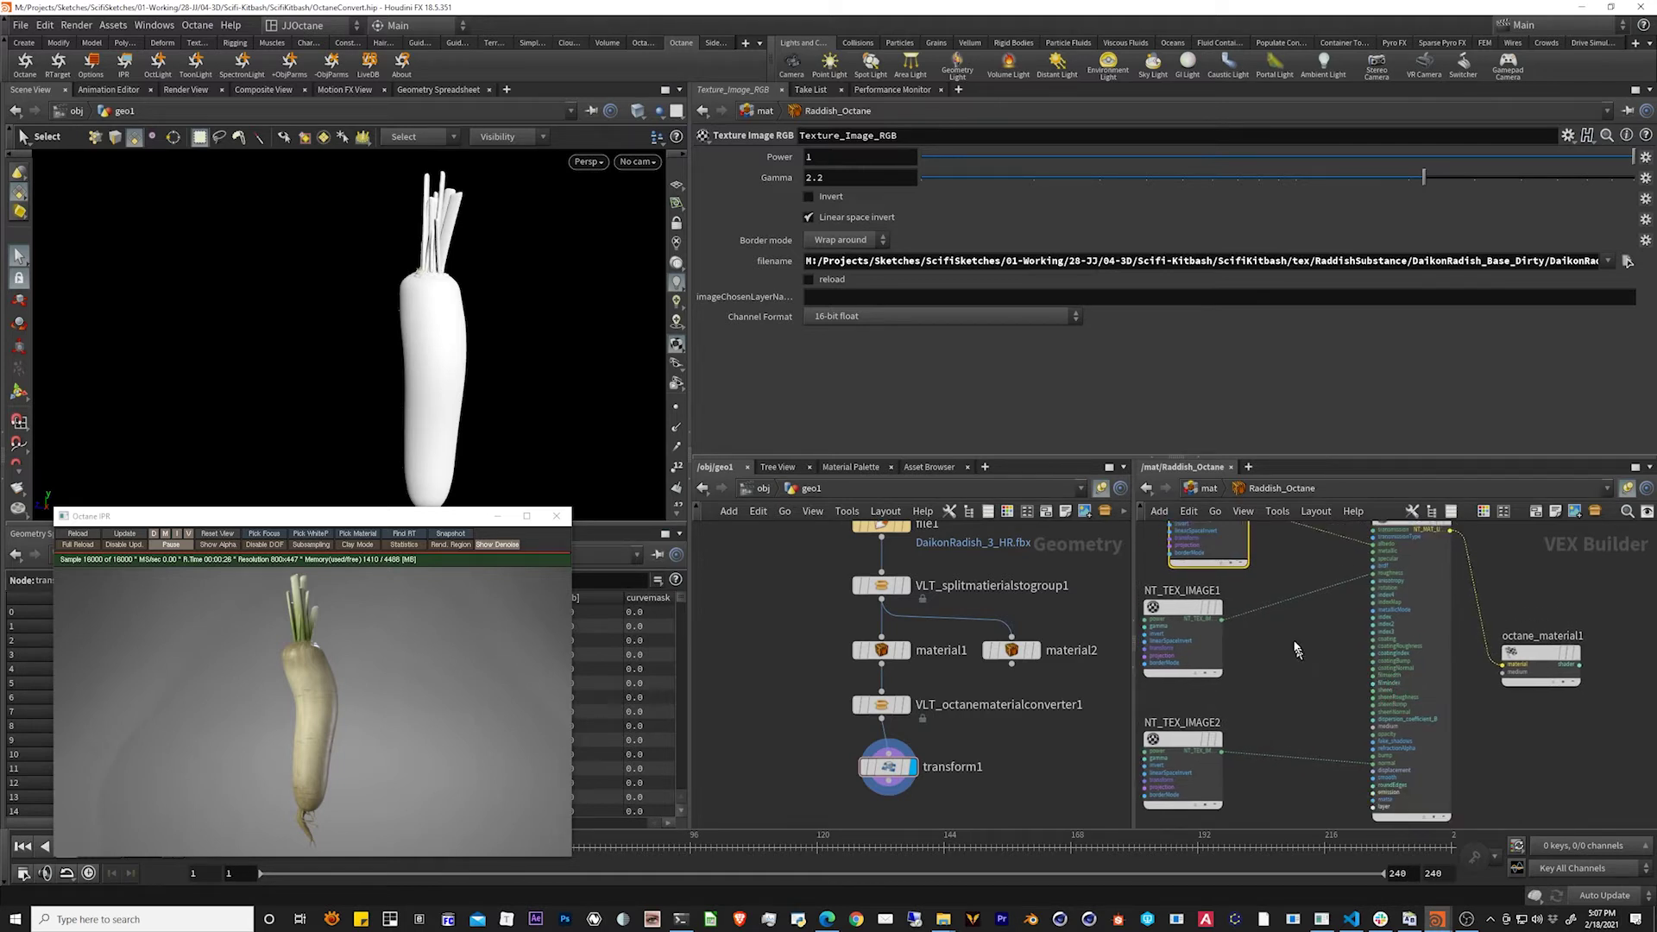
pyautogui.press('u')
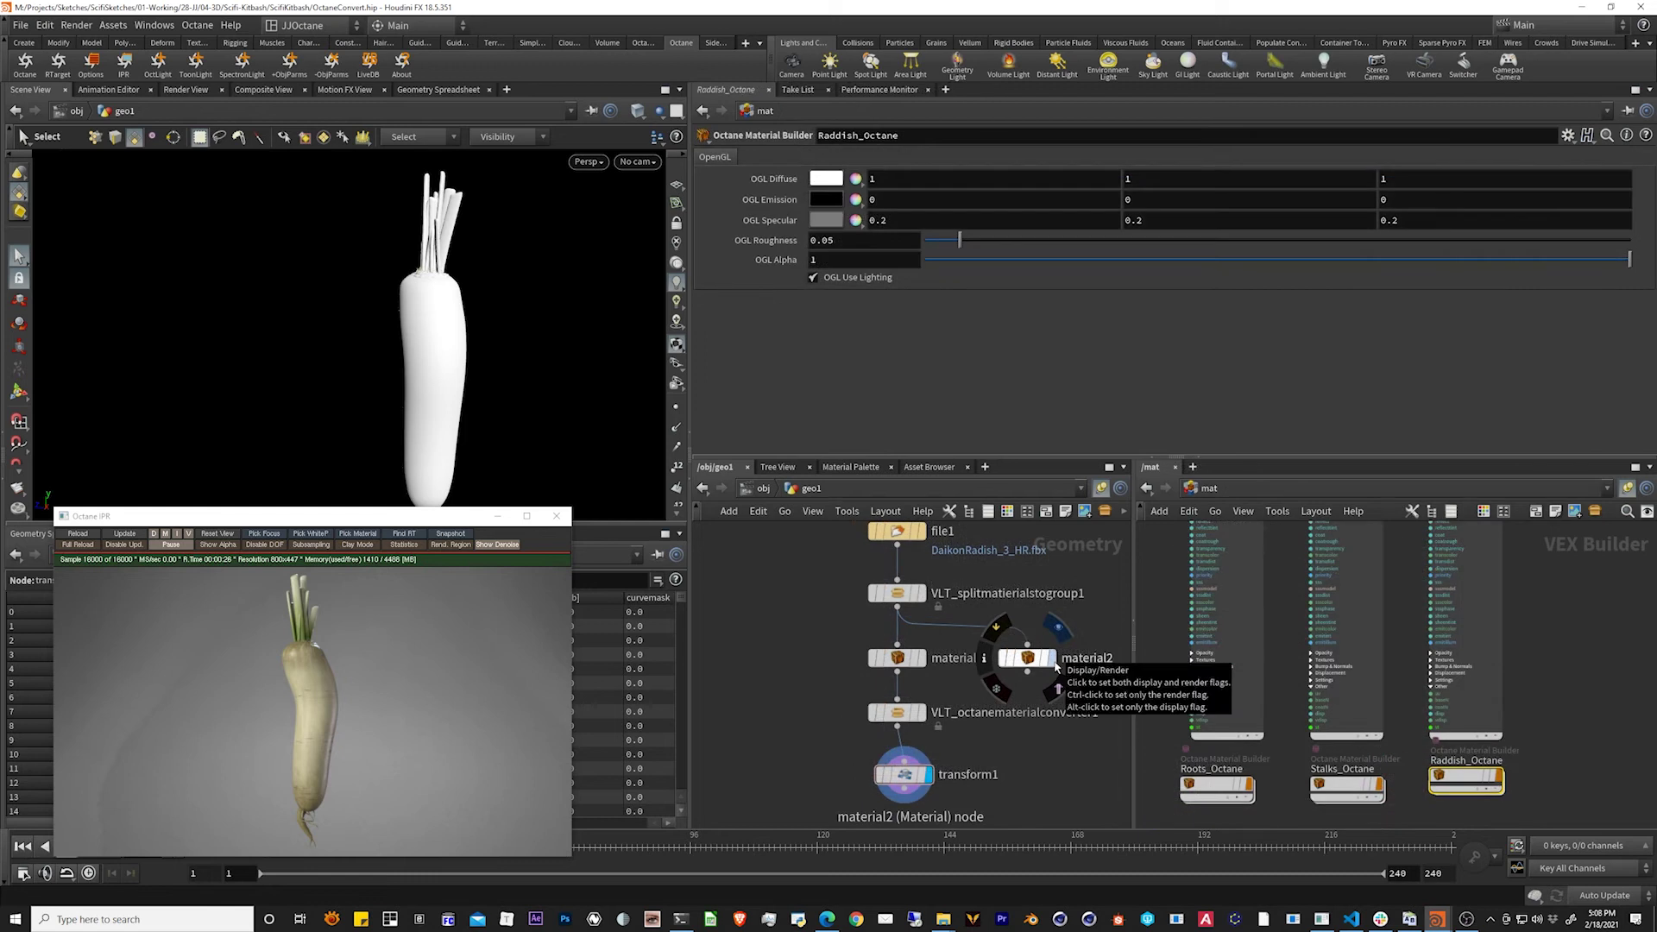
# Display the material2 node and show its material assignments
pyautogui.click(1055, 660)
pyautogui.click(1027, 658)
pyautogui.moveTo(478, 282)
pyautogui.mouseDown()
pyautogui.moveTo(333, 325)
pyautogui.moveTo(173, 303)
pyautogui.moveTo(331, 333)
pyautogui.moveTo(480, 294)
pyautogui.mouseUp()
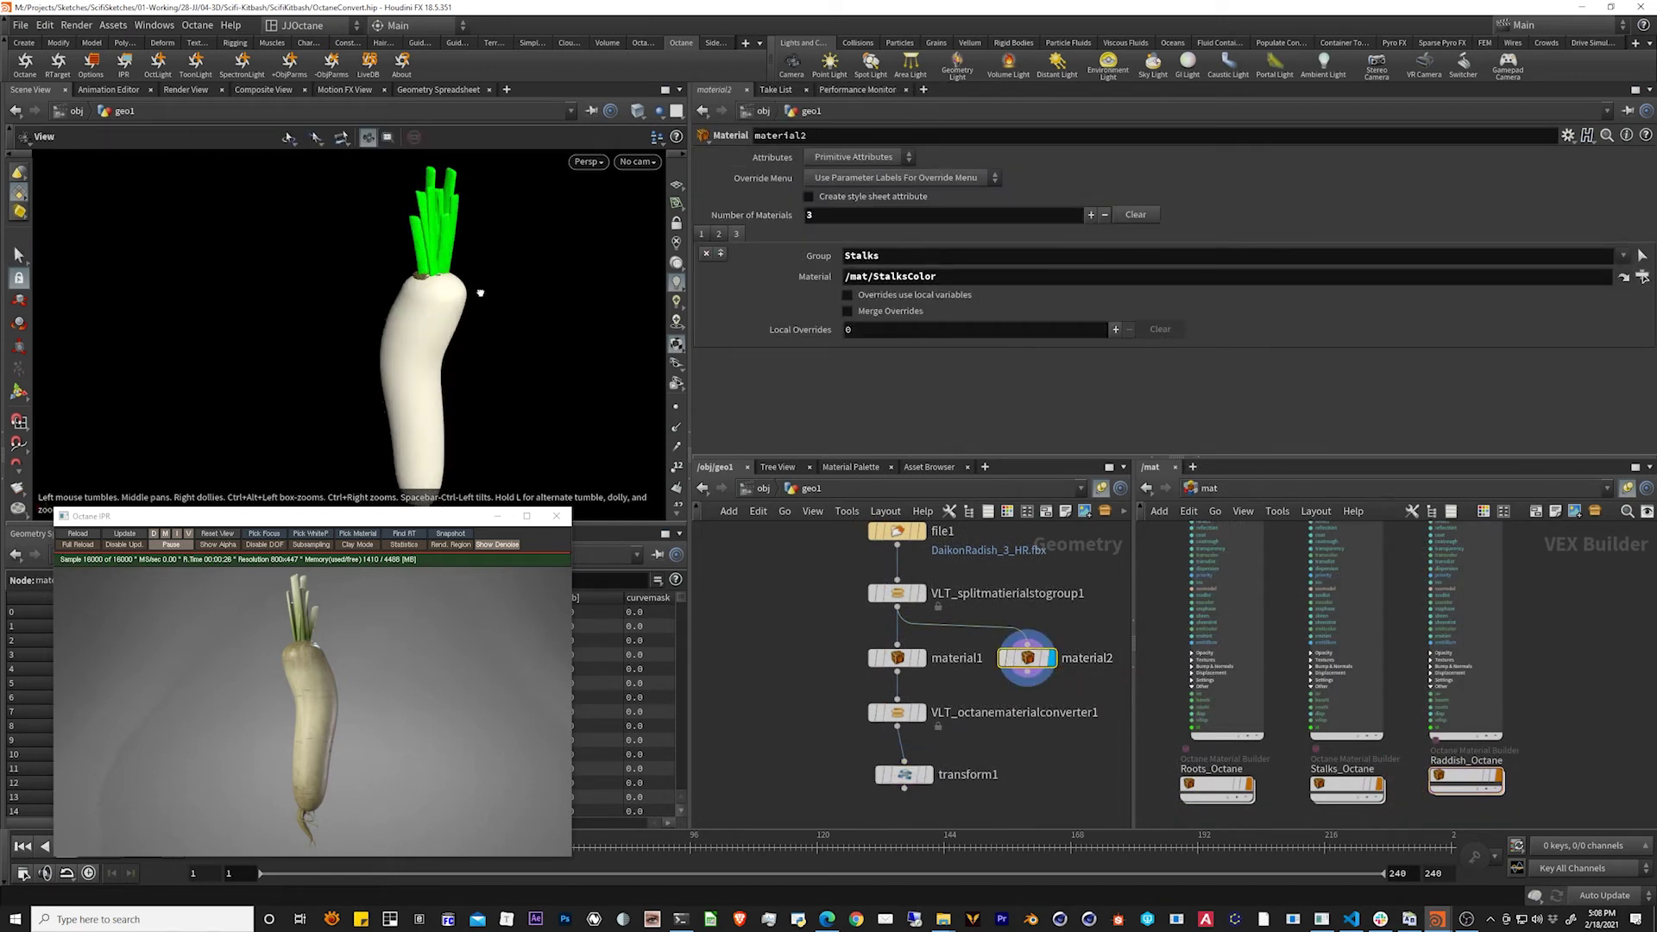
# Select the StalksColor principled shader in the mat network to show its parameters
pyautogui.scroll(-3, 1540, 681)
pyautogui.moveTo(1550, 669); pyautogui.dragTo(1361, 753, button='middle')
pyautogui.moveTo(1457, 622); pyautogui.dragTo(1291, 704, button='middle')
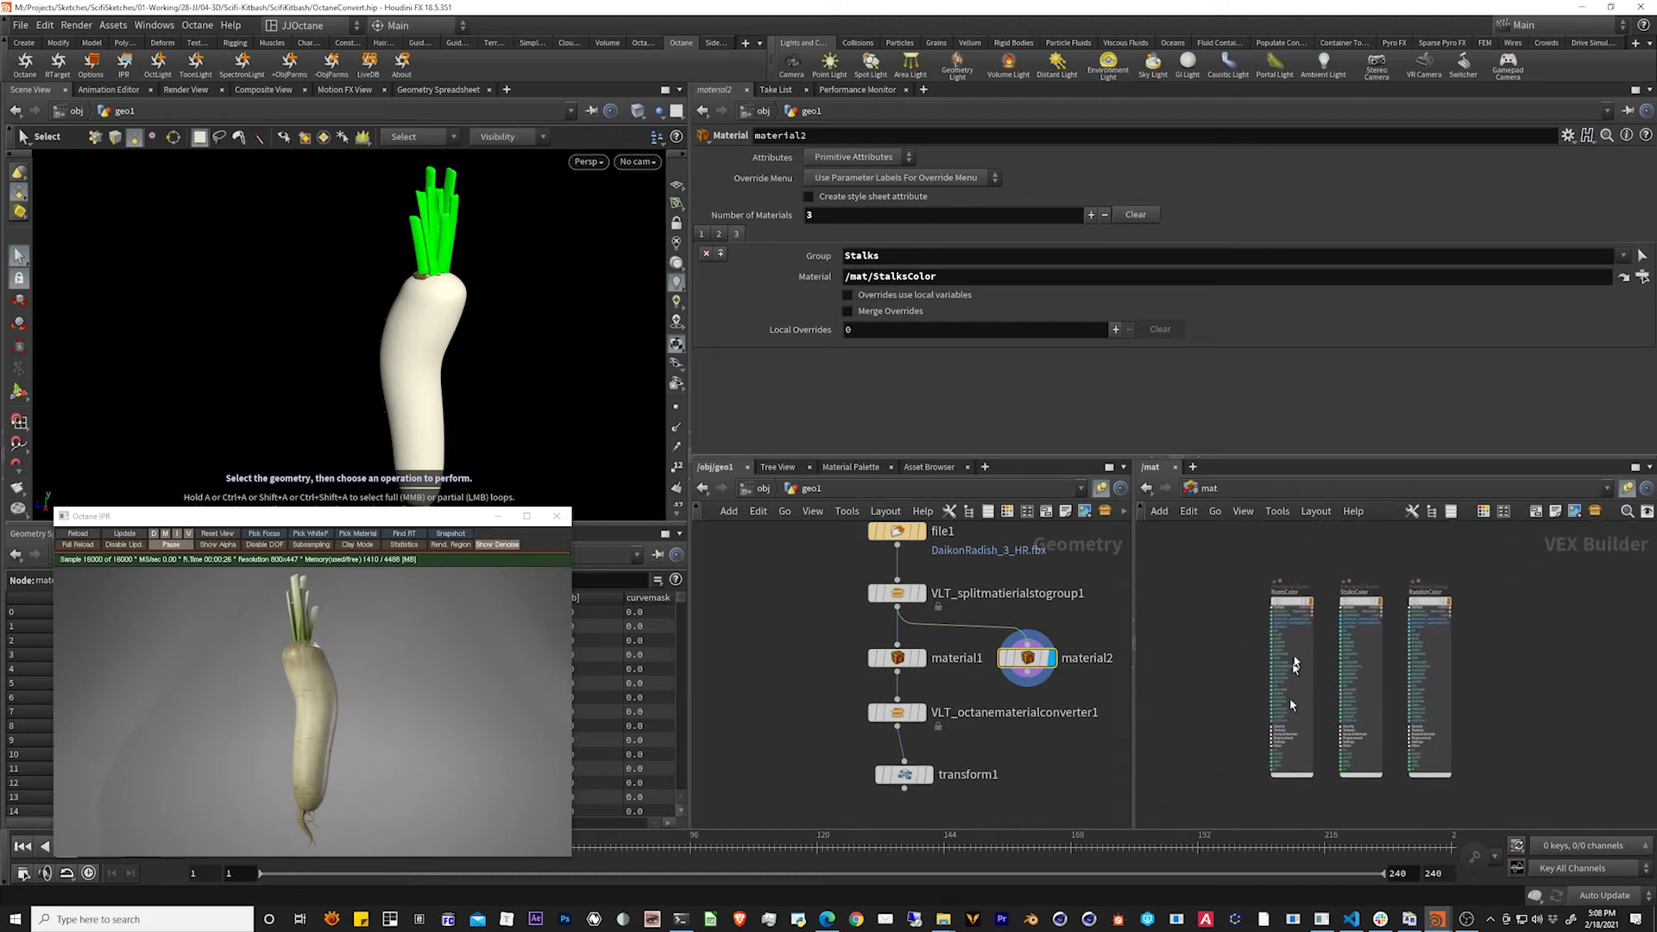
pyautogui.scroll(2, 1289, 697)
pyautogui.click(1412, 649)
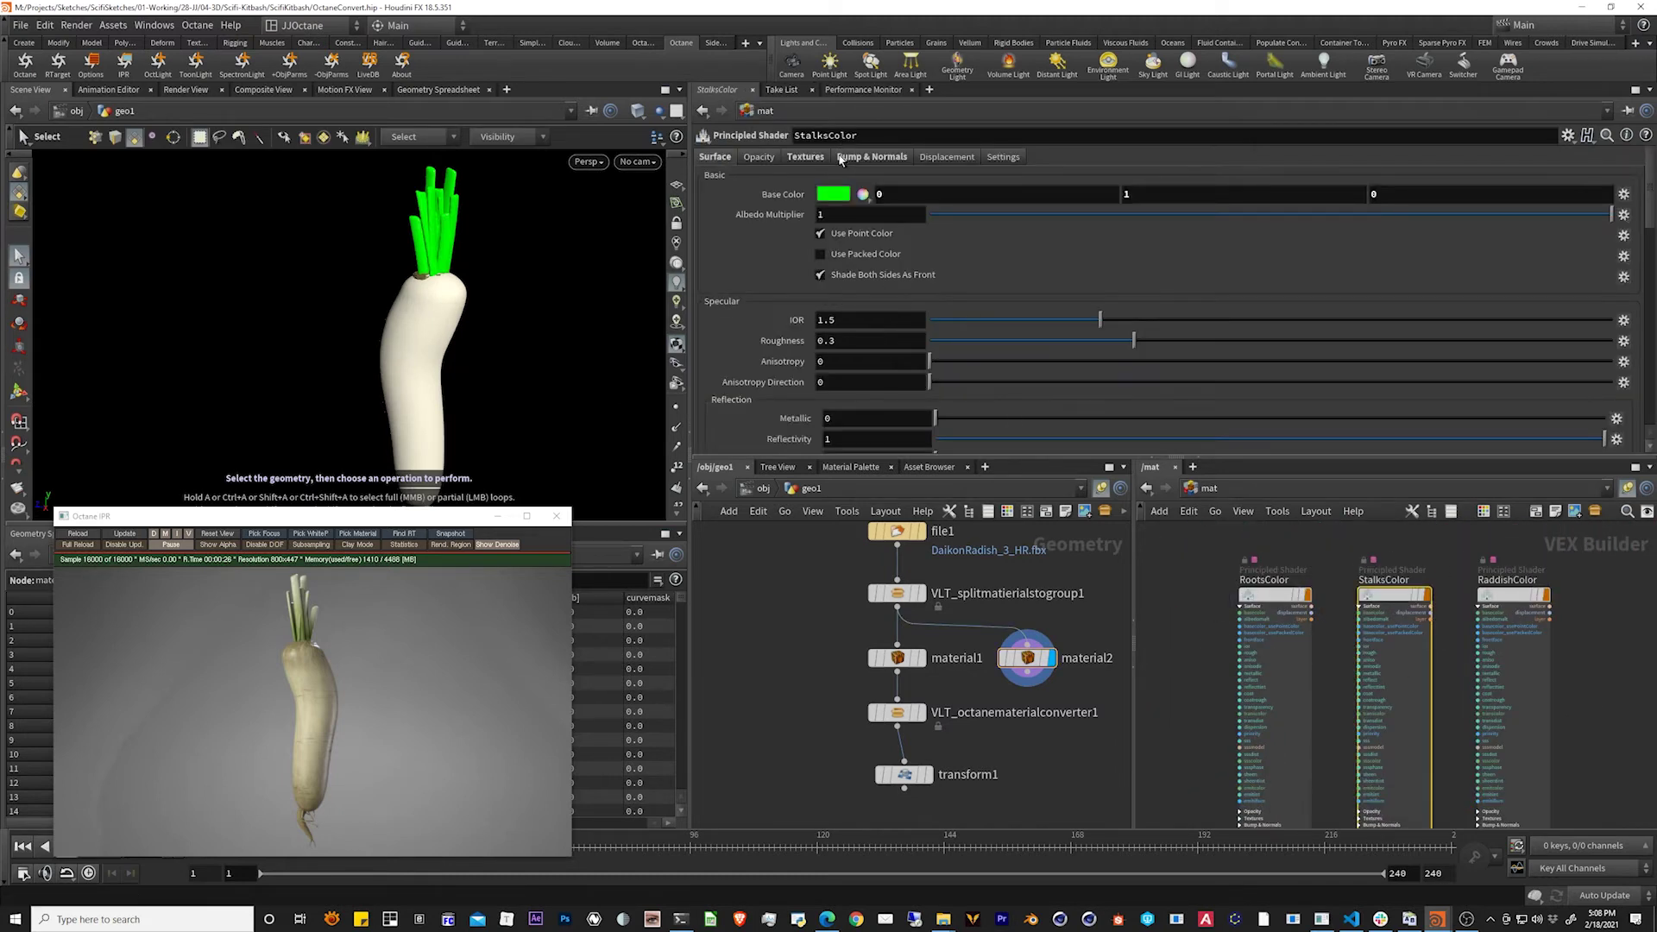
# Examine the StalksColor shader's texture settings and its base bump and normal map settings
pyautogui.click(807, 158)
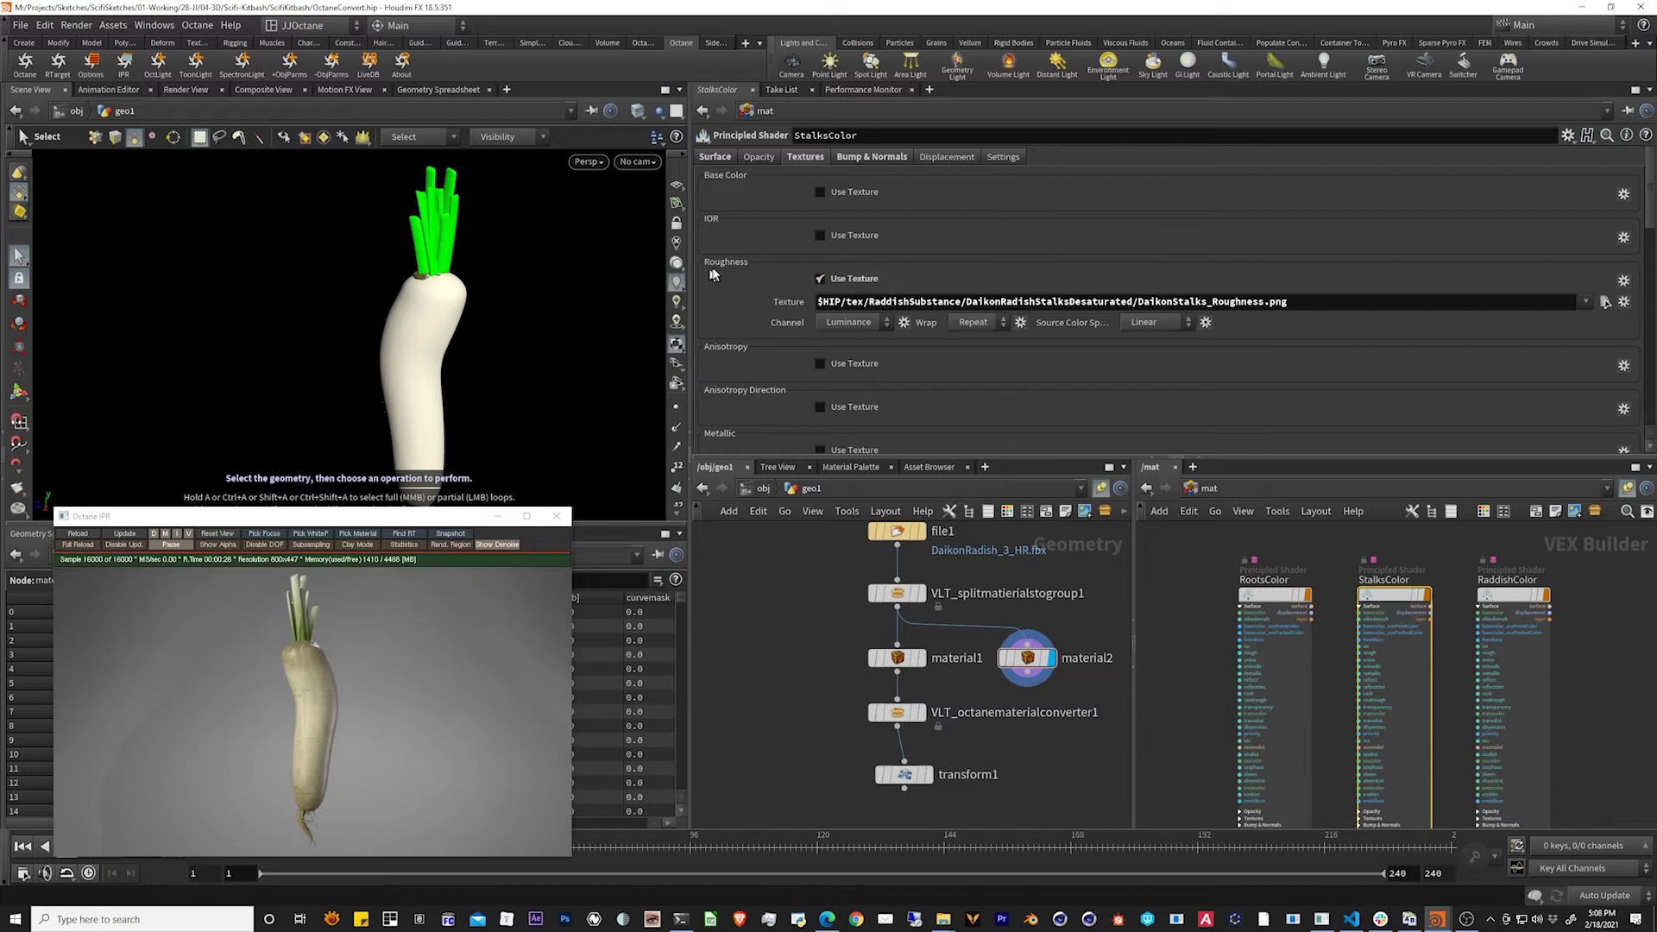
pyautogui.scroll(-2, 812, 397)
pyautogui.scroll(2, 811, 392)
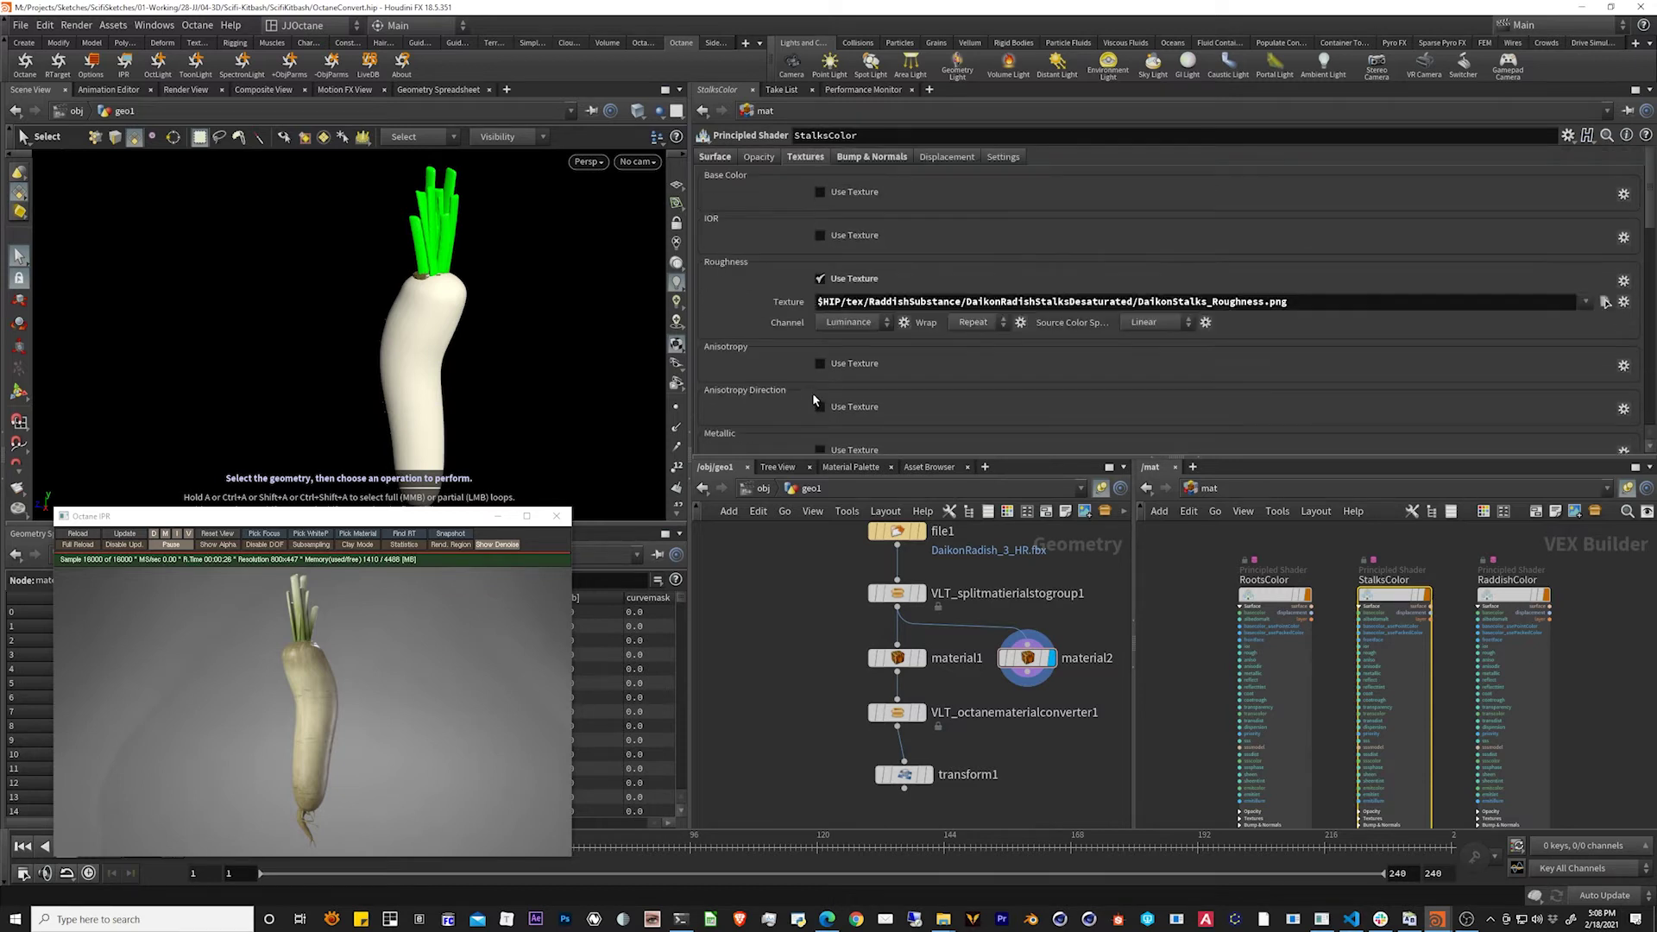
pyautogui.click(872, 156)
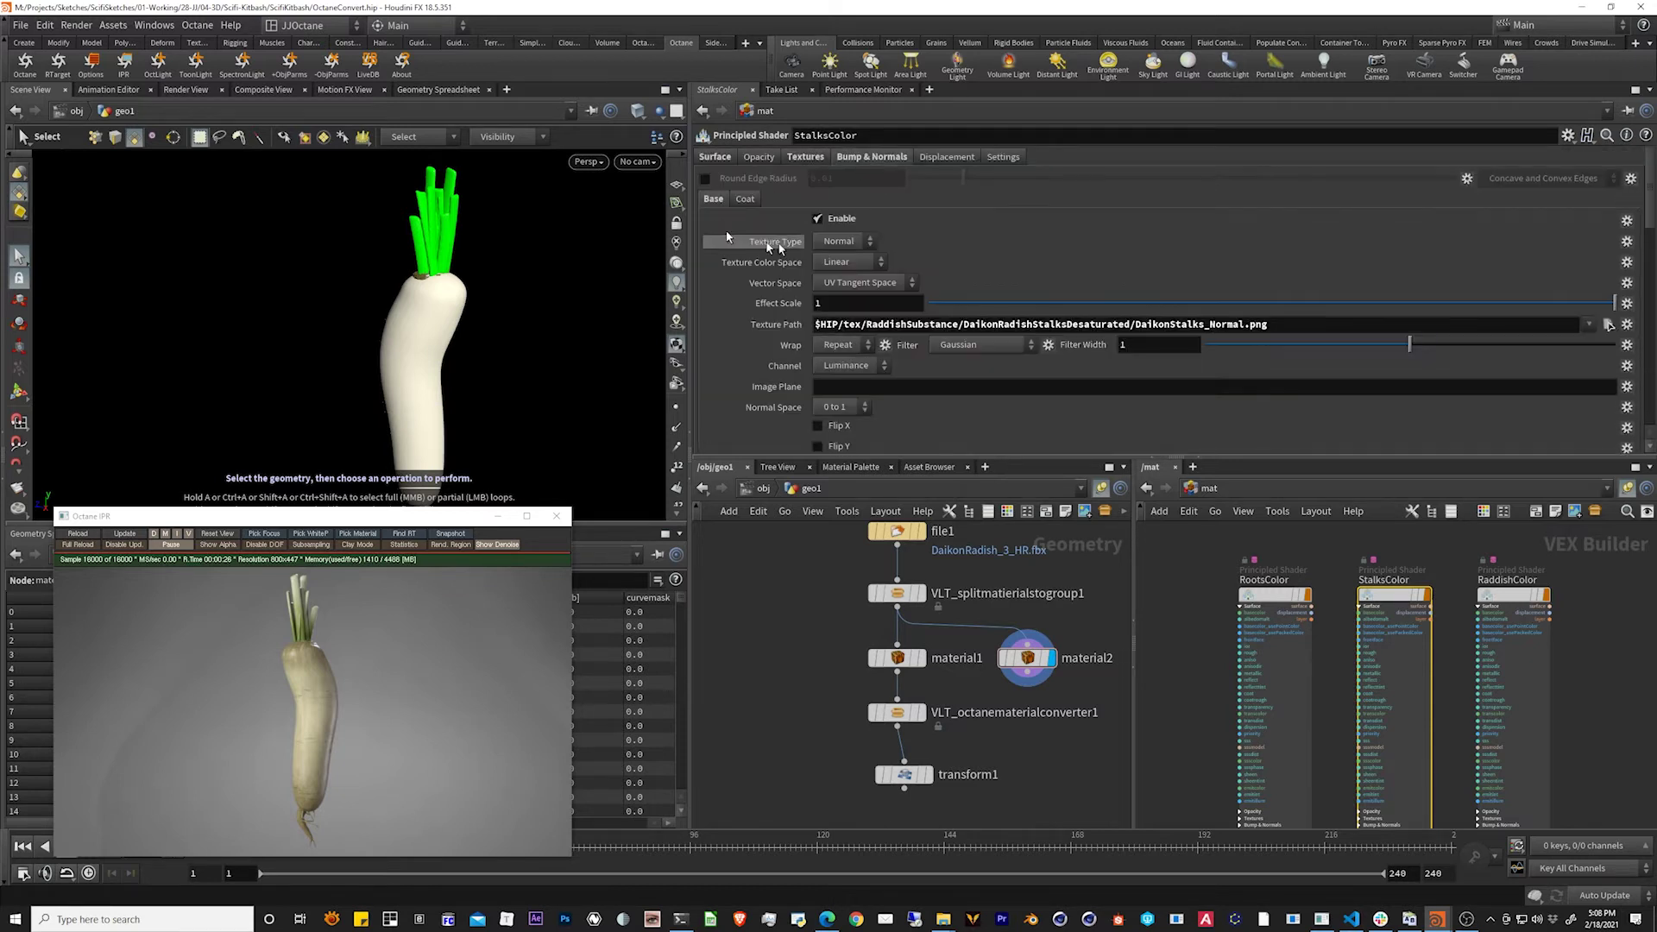
pyautogui.click(797, 160)
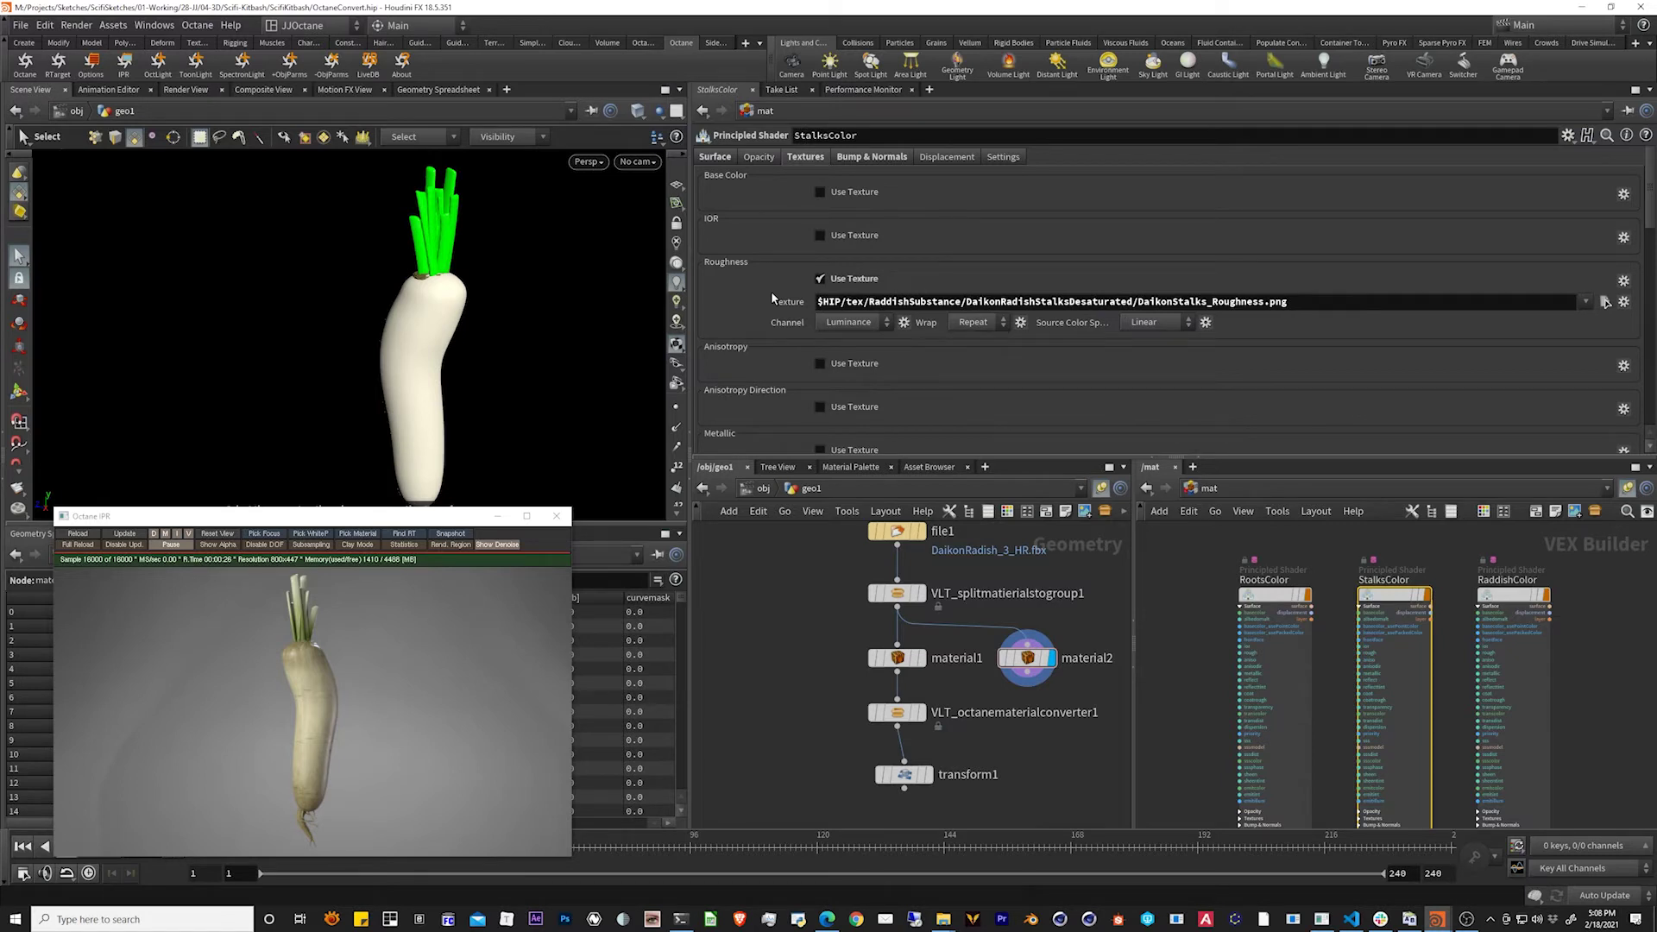
# Set the StalksColor shader's base color to pure blue (0, 0, 1)
pyautogui.click(715, 156)
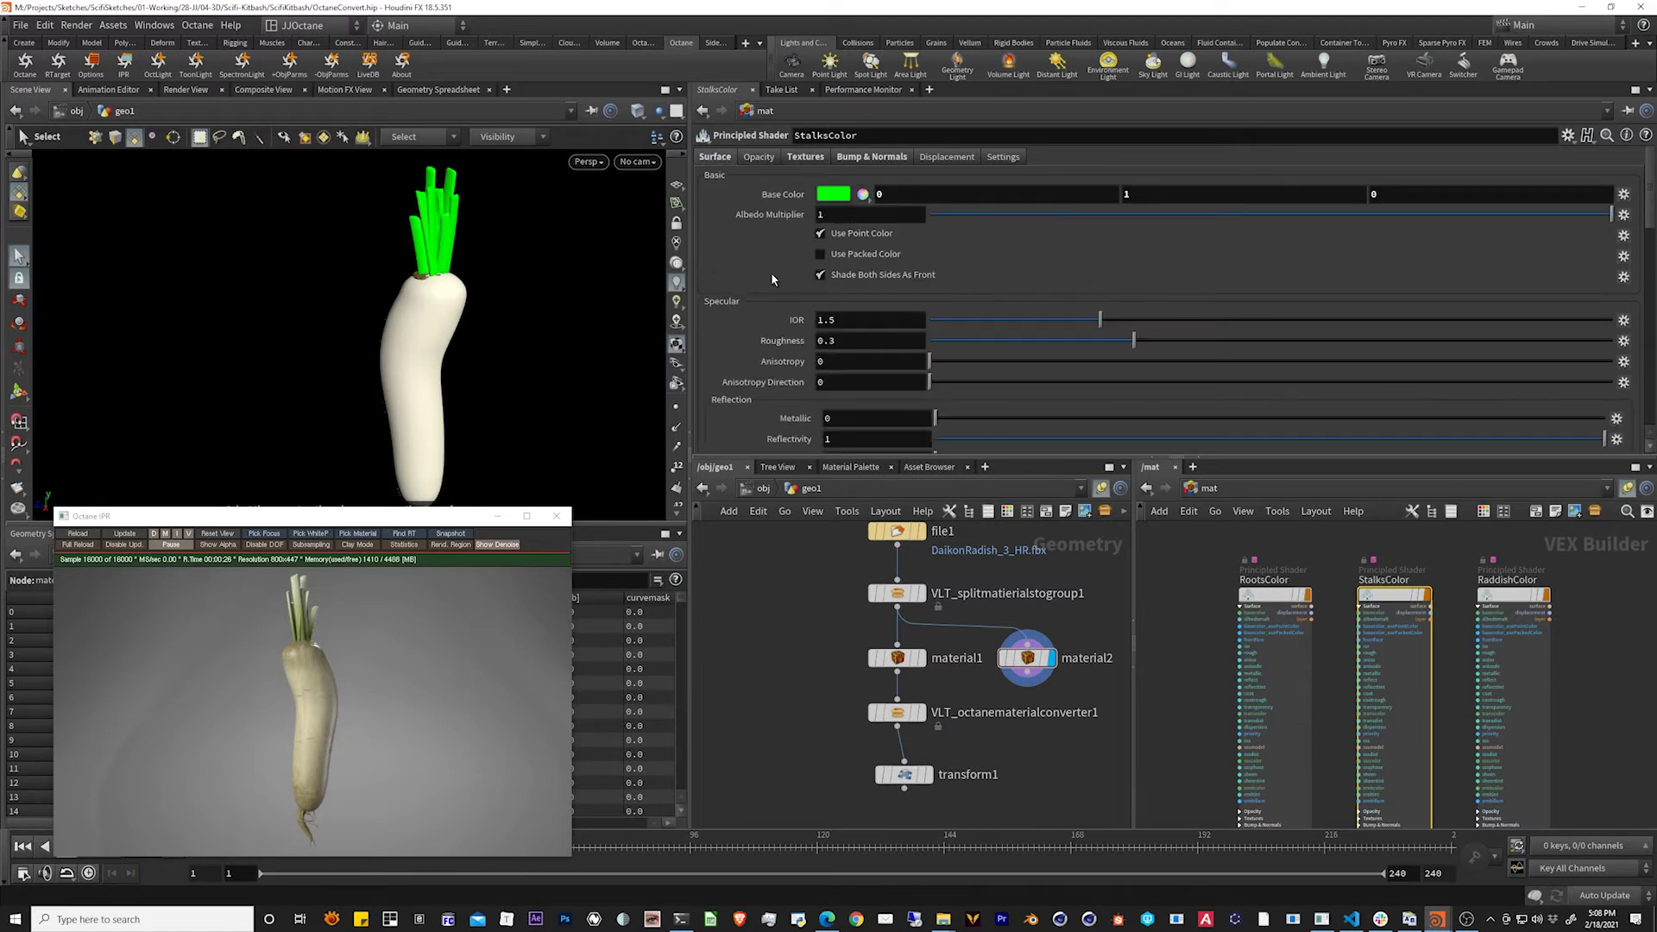
pyautogui.click(834, 195)
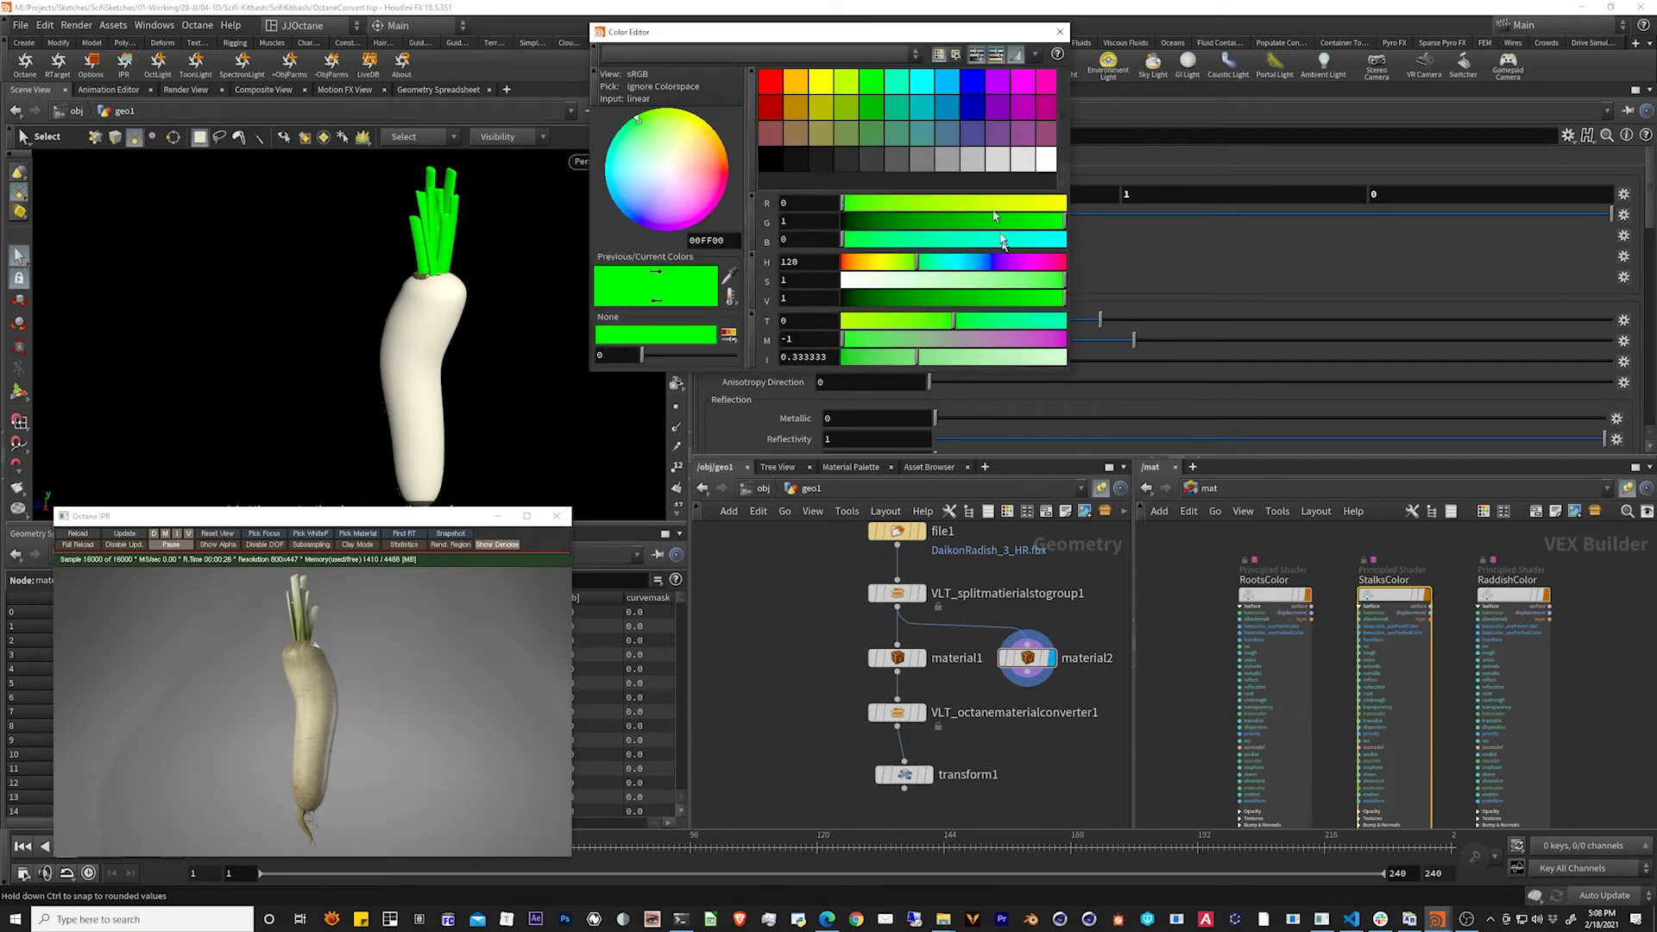
pyautogui.click(979, 87)
pyautogui.click(1060, 32)
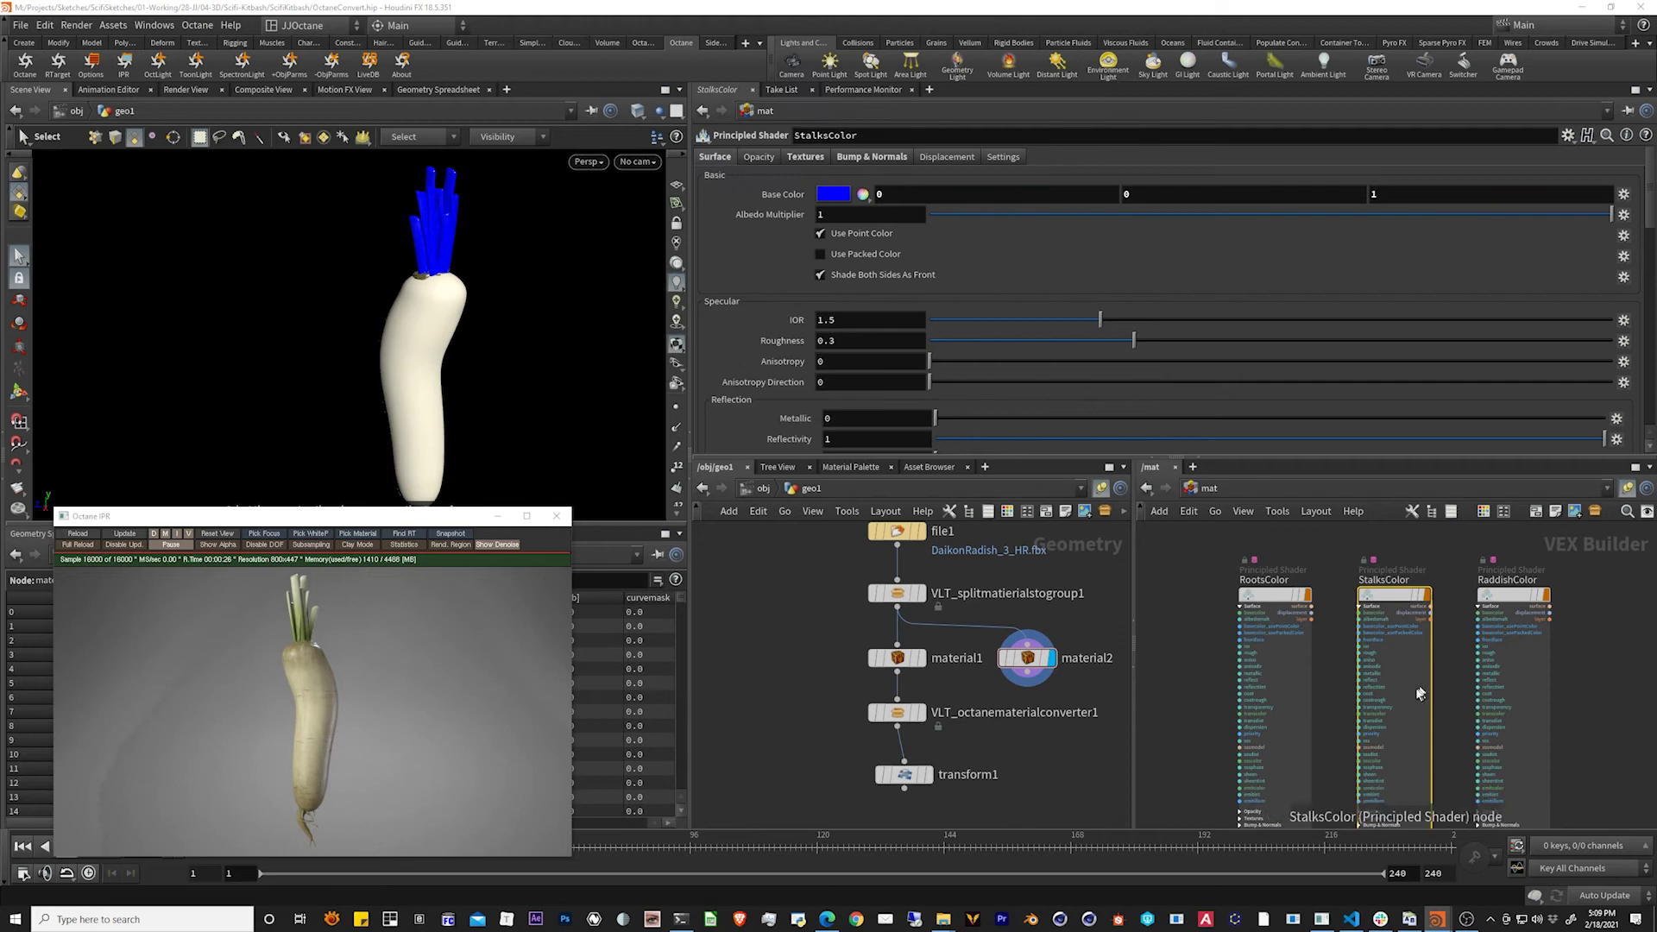
# Make the RaddishColor shader's base color a more saturated yellow, about 0.902, 0.771, 0.181
pyautogui.moveTo(1328, 691); pyautogui.dragTo(1347, 641, button='middle')
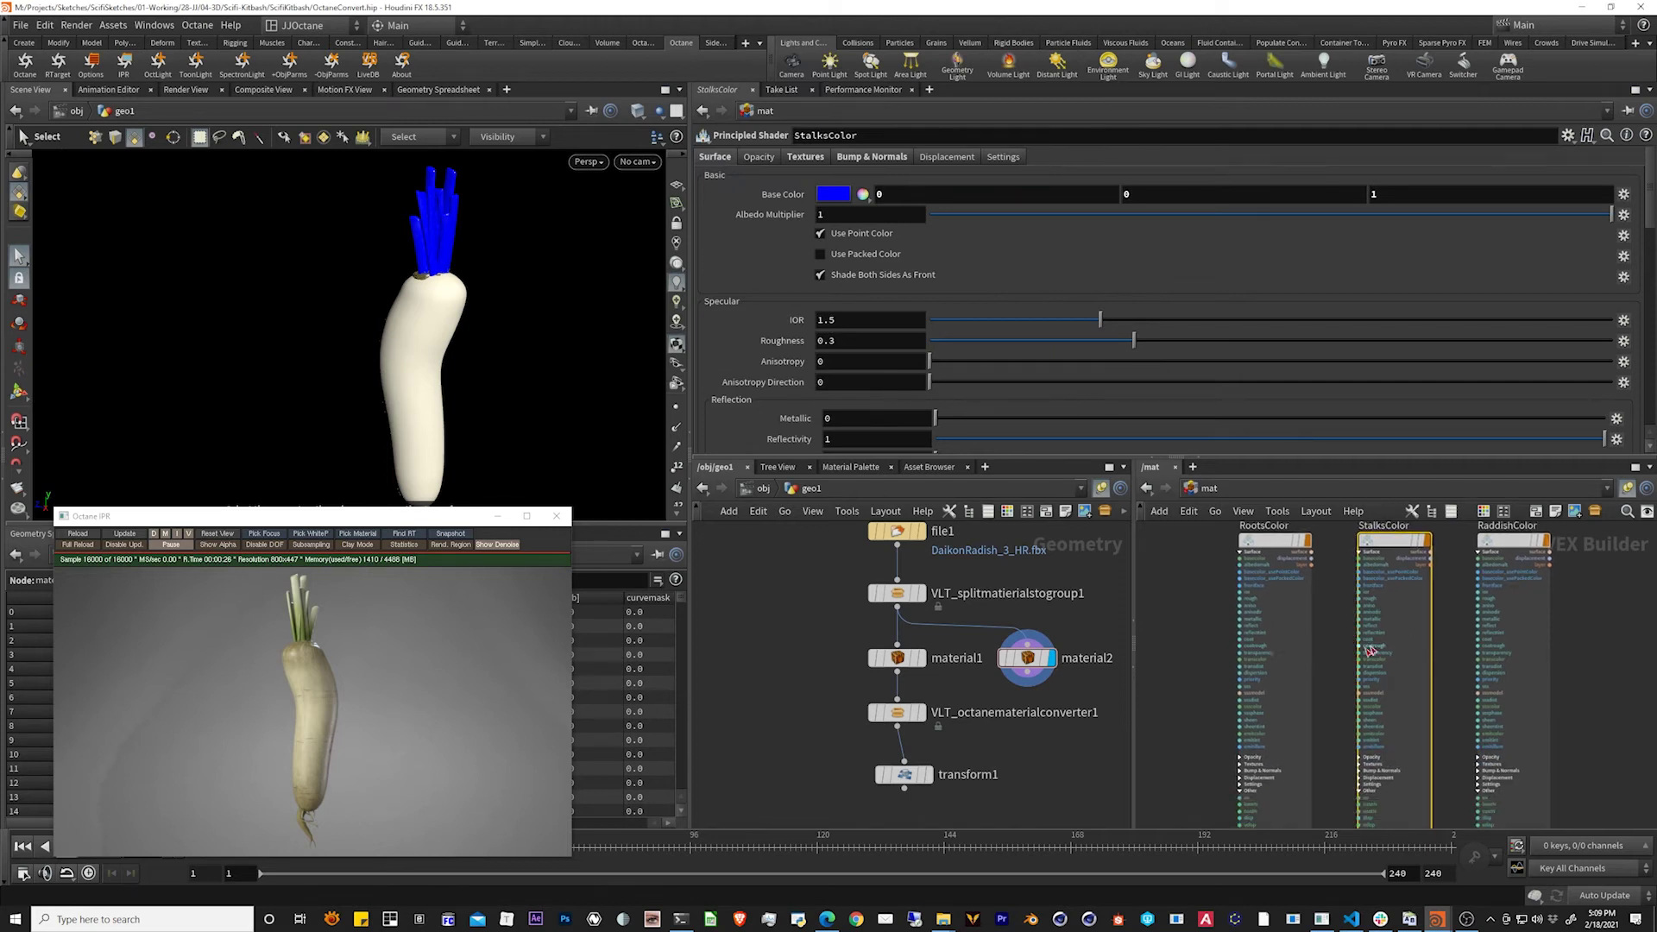
pyautogui.scroll(-2, 1351, 654)
pyautogui.click(1498, 671)
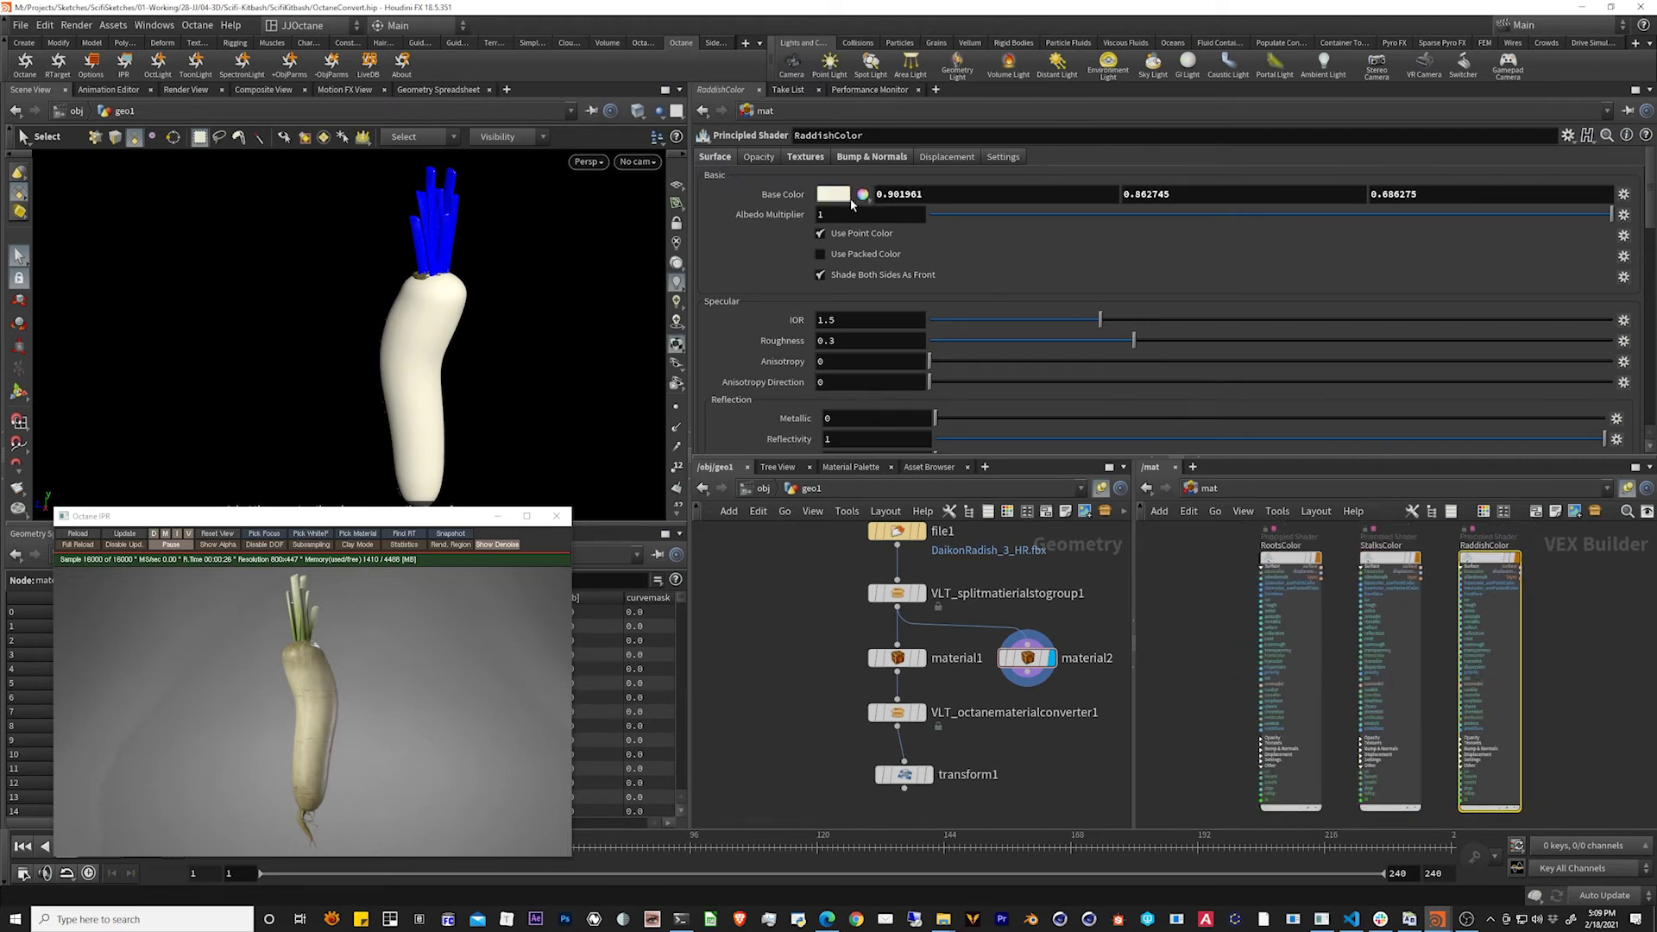
pyautogui.click(848, 197)
pyautogui.moveTo(980, 284); pyautogui.dragTo(1022, 283)
pyautogui.click(1060, 32)
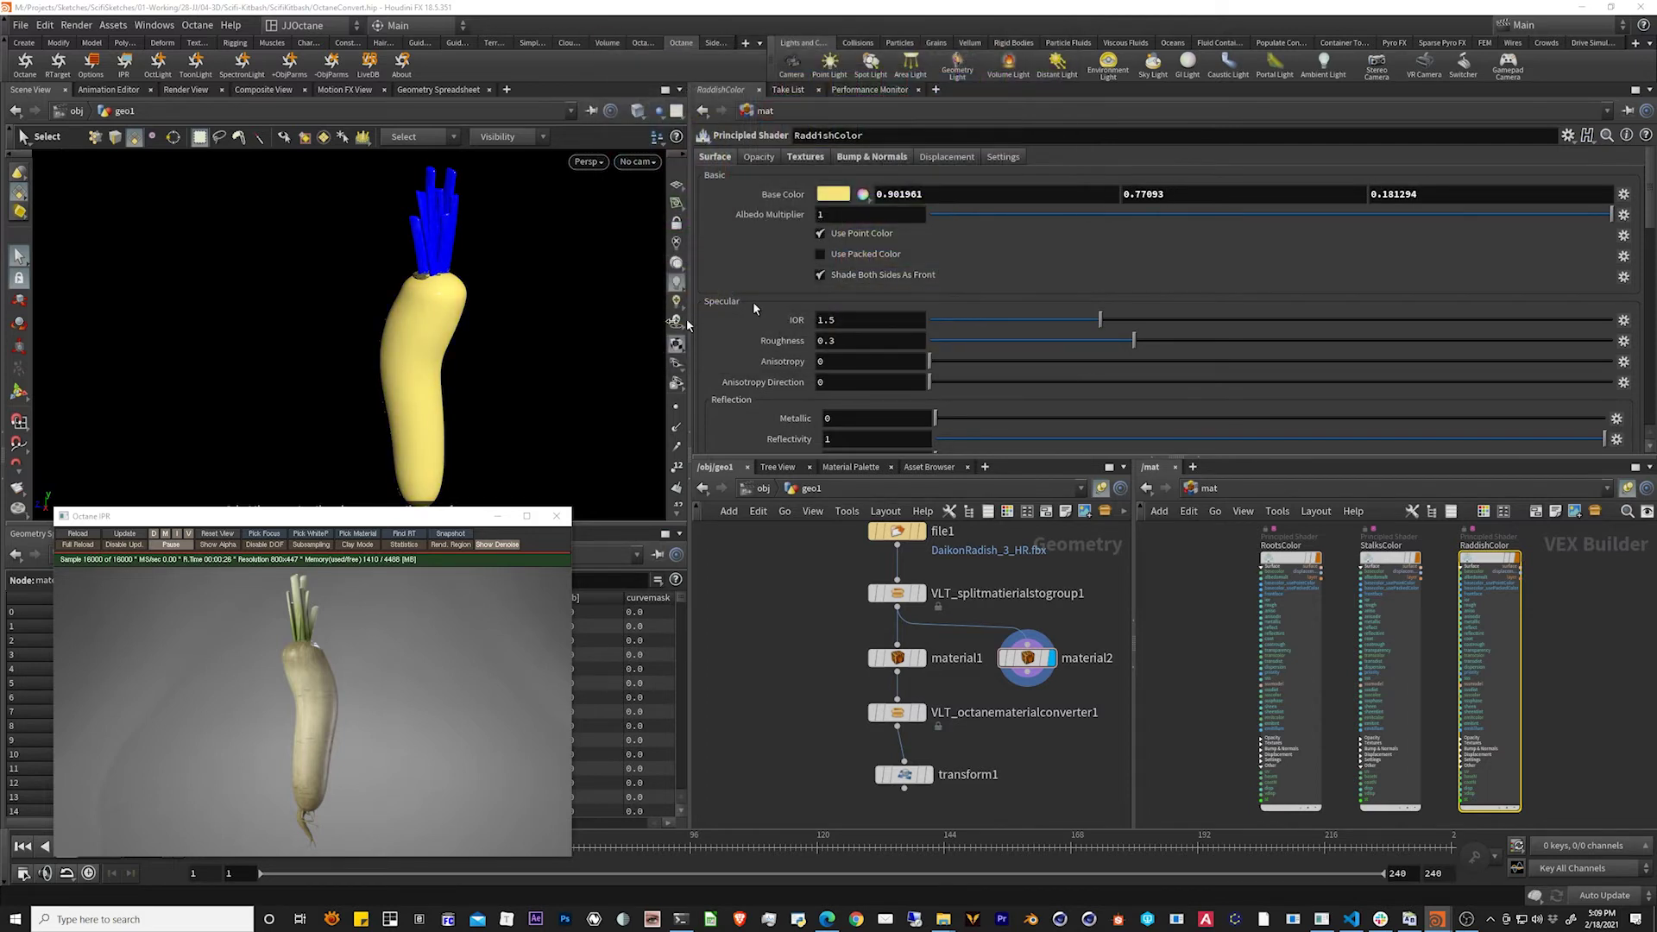
# Set the RootsColor shader's base color to the medium blue swatch (0, 0.25, 0.5)
pyautogui.press('space')
pyautogui.moveTo(449, 345); pyautogui.dragTo(427, 314)
pyautogui.scroll(5, 427, 314)
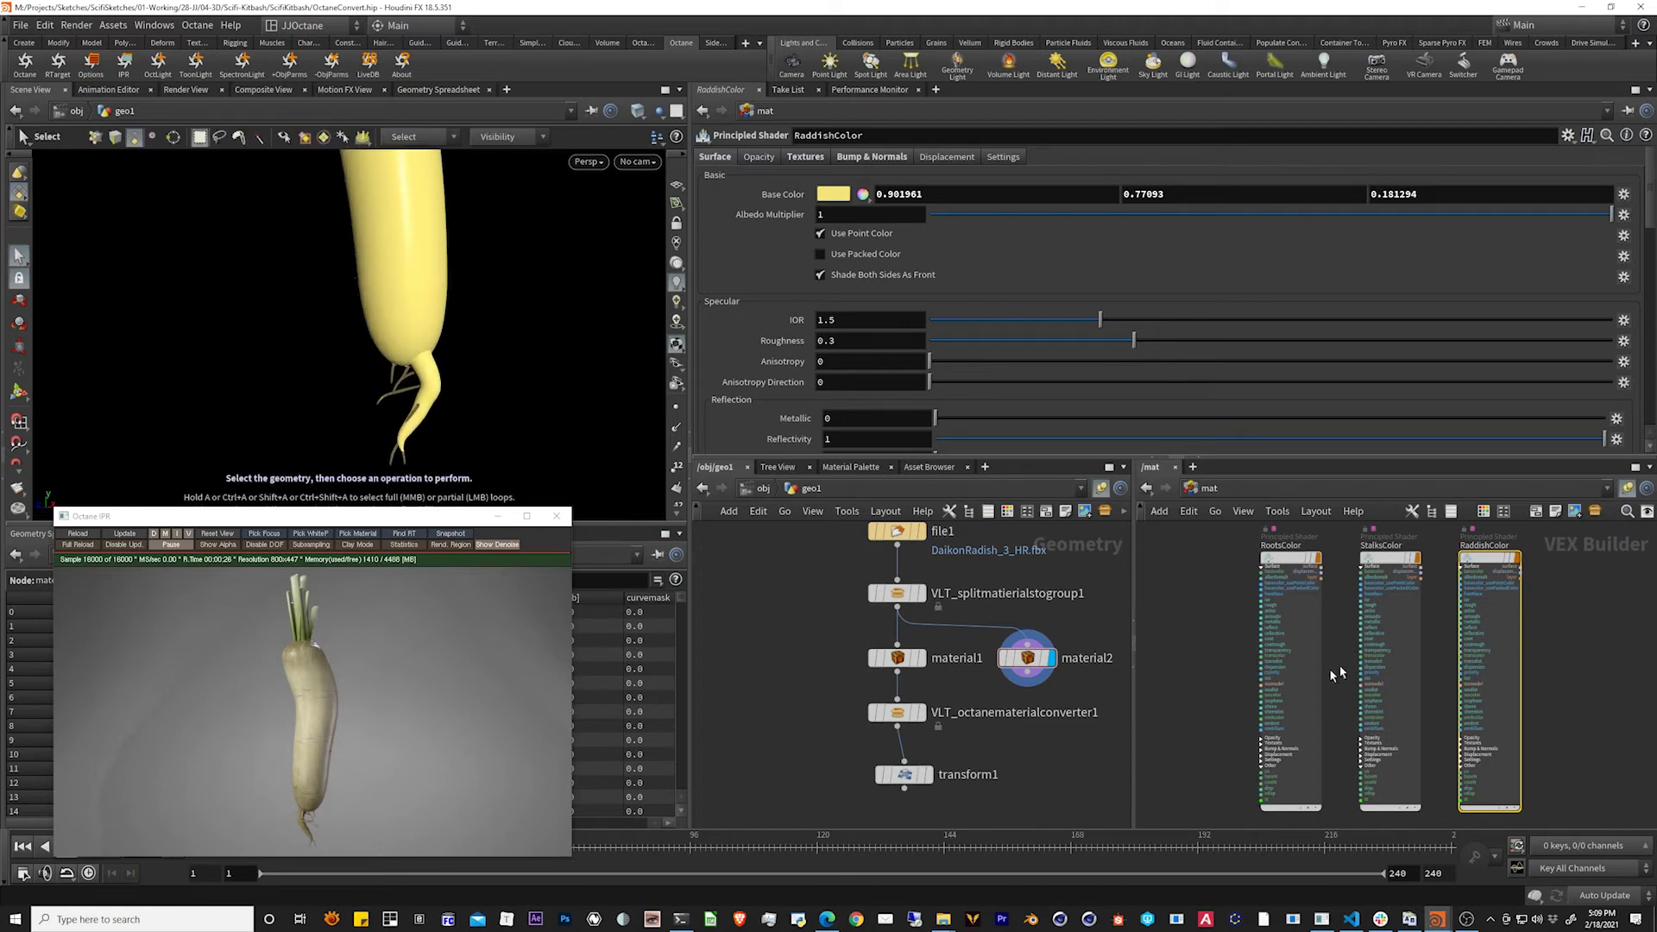
pyautogui.click(1300, 609)
pyautogui.click(830, 194)
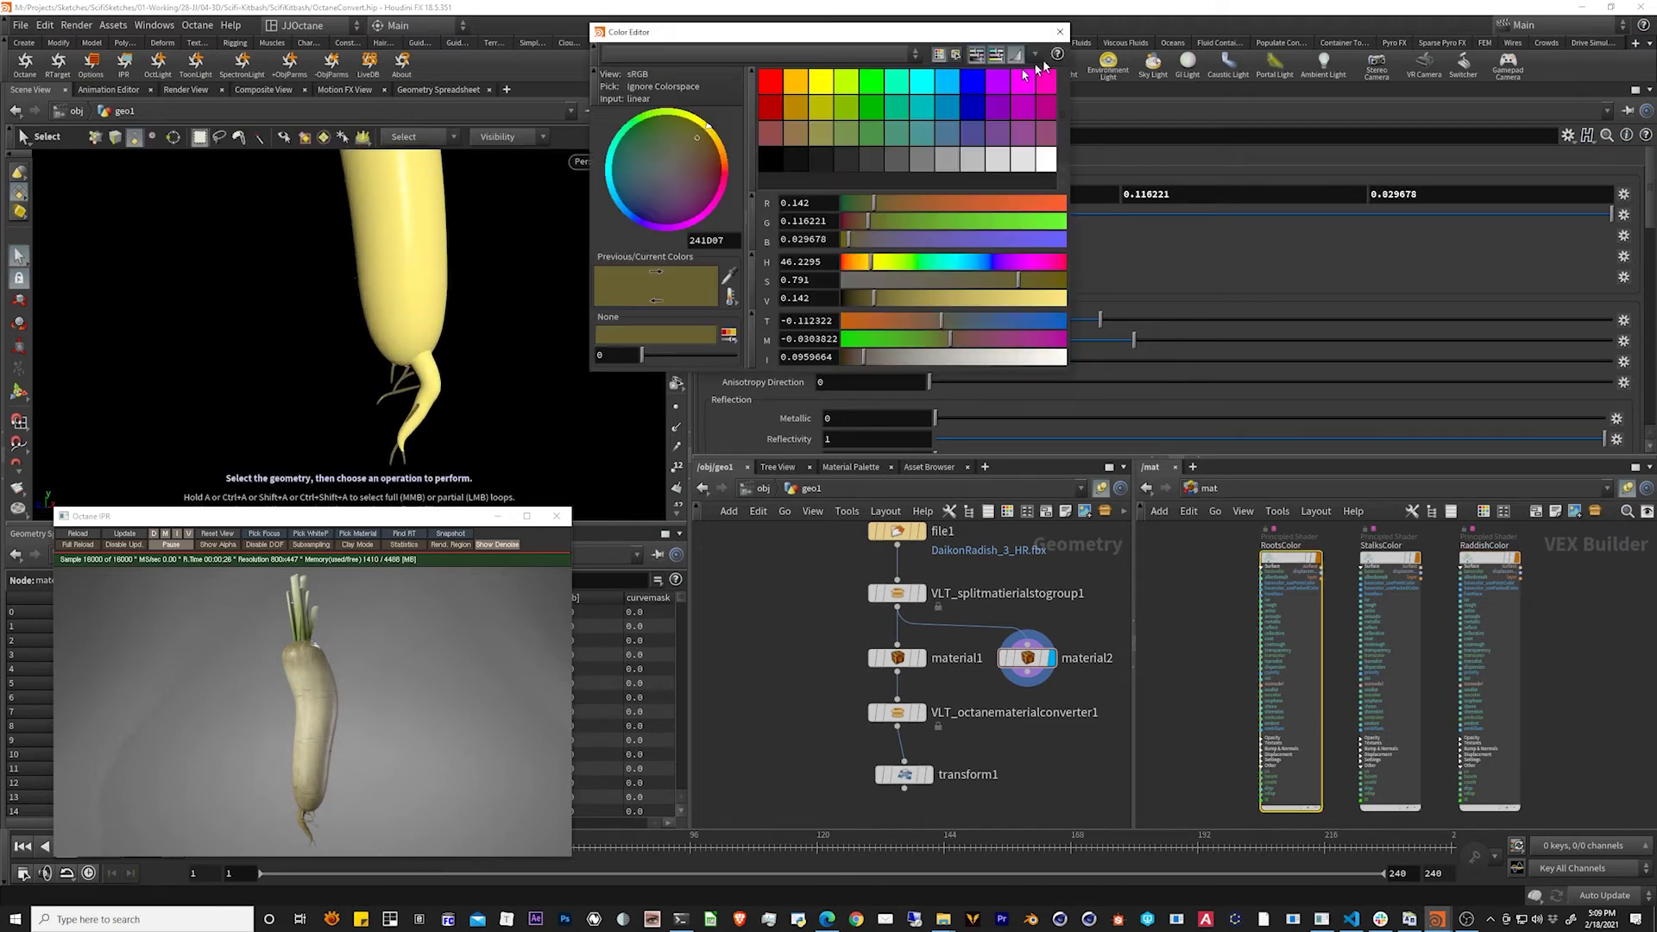
pyautogui.click(876, 87)
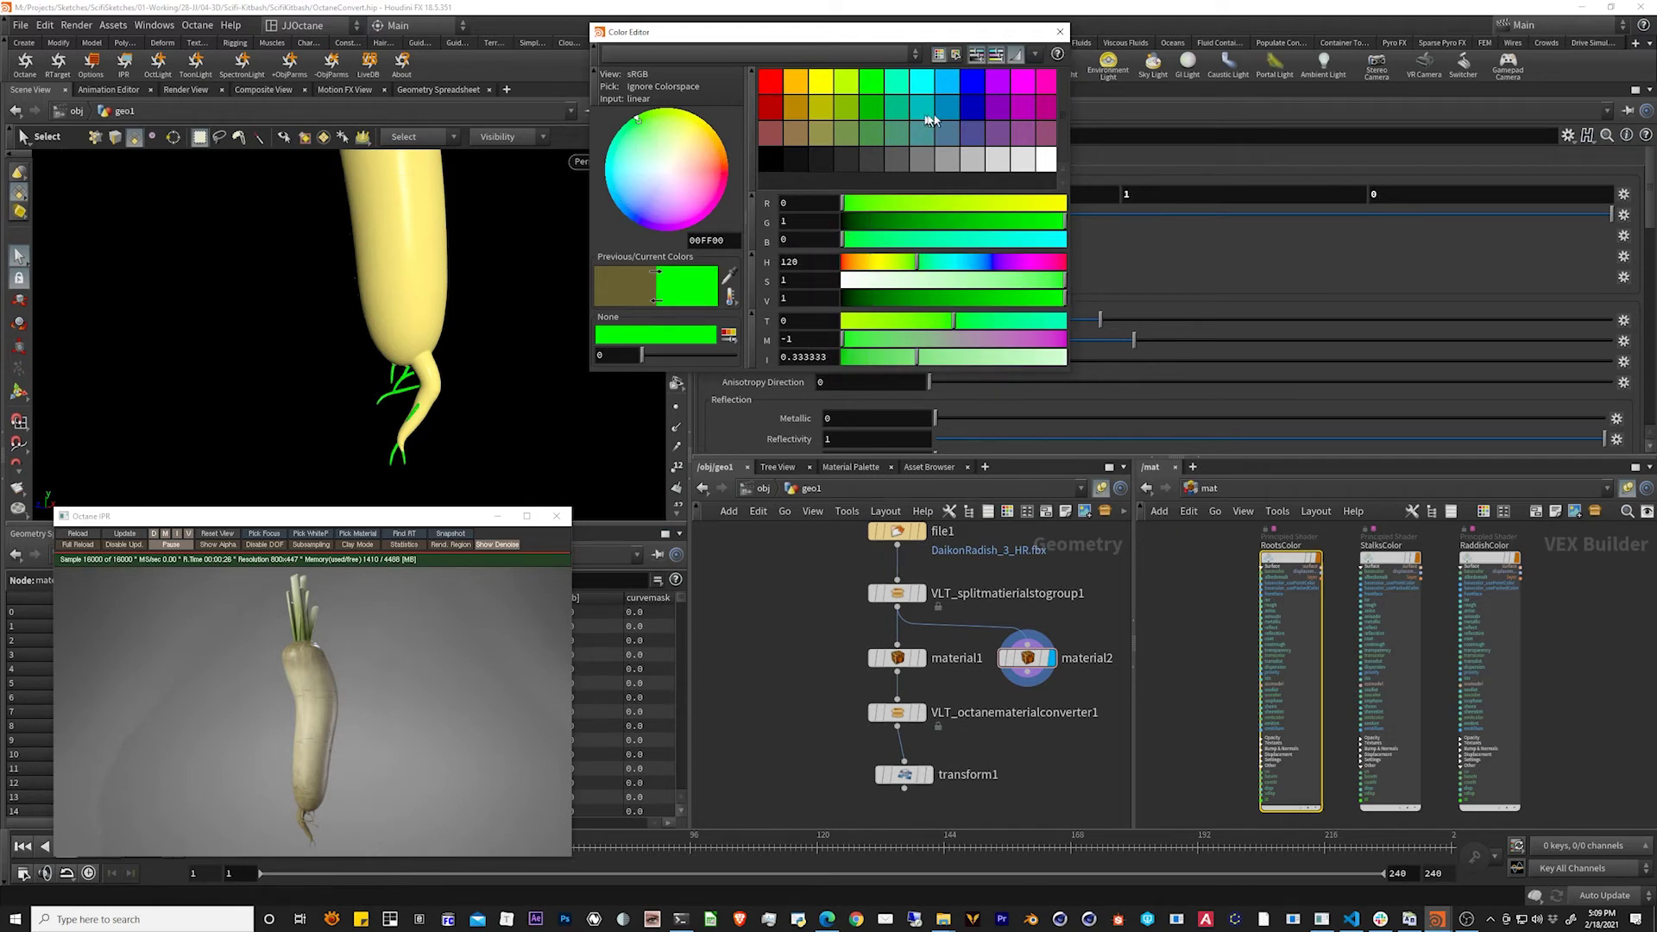
pyautogui.click(995, 109)
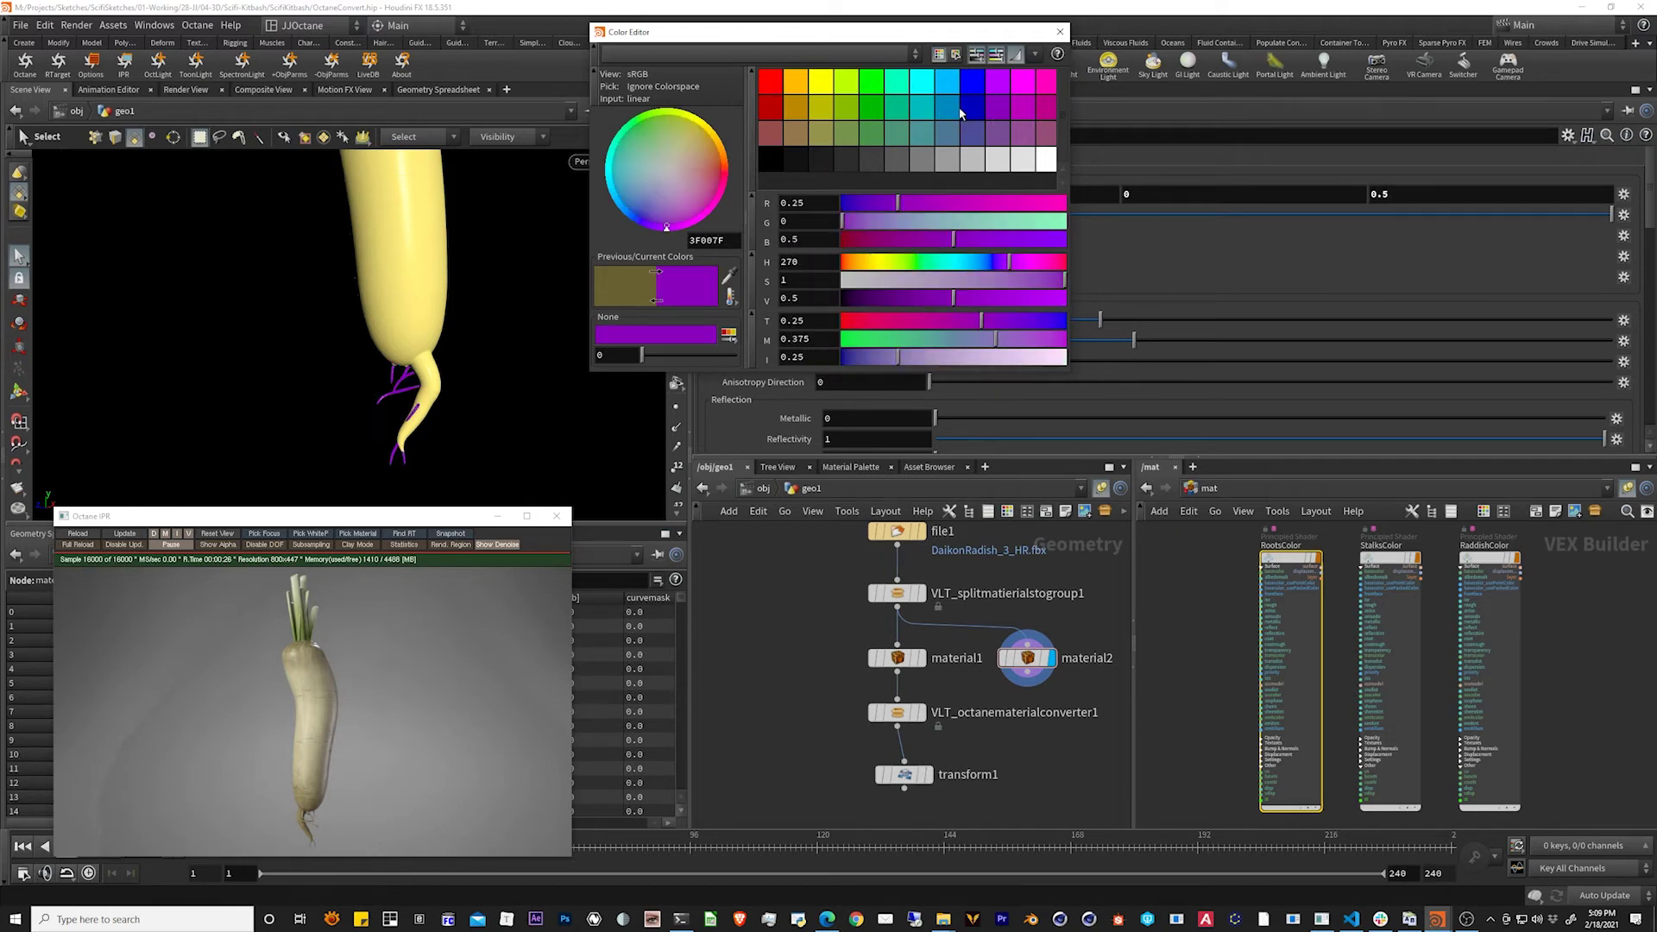
pyautogui.click(950, 111)
pyautogui.click(1060, 32)
pyautogui.press('Escape')
pyautogui.moveTo(481, 296); pyautogui.dragTo(370, 324)
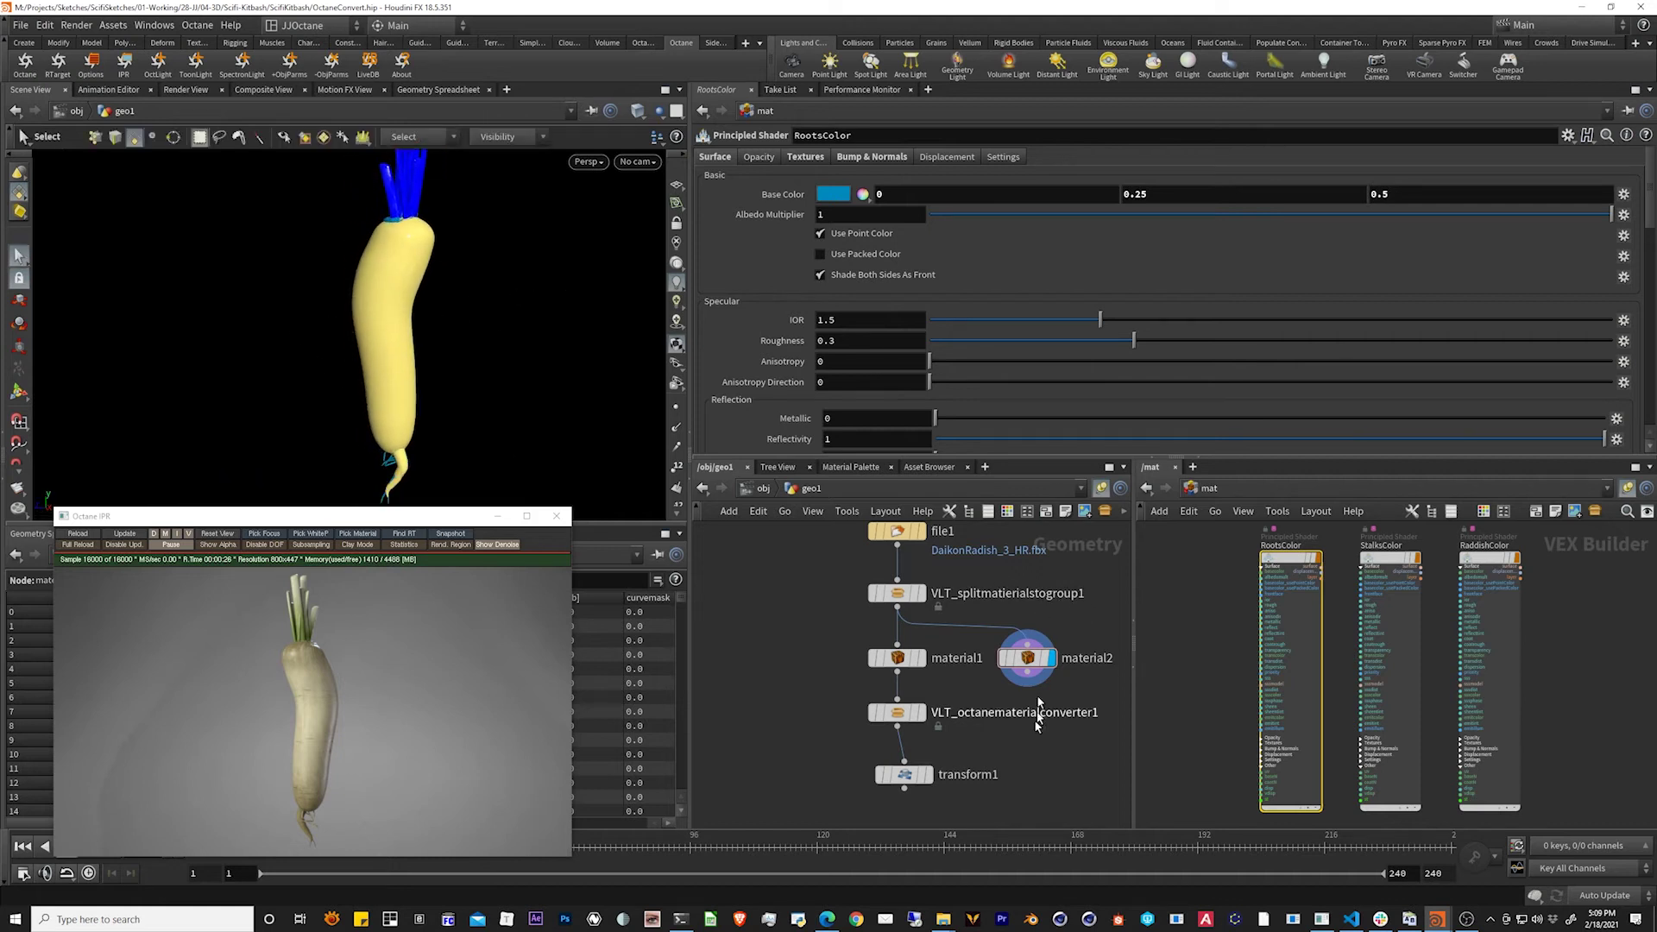
# Add an Octane Material Converter node connected to material2 in the geo1 network and display it
pyautogui.moveTo(1044, 768); pyautogui.dragTo(990, 744, button='middle')
pyautogui.press('Tab')
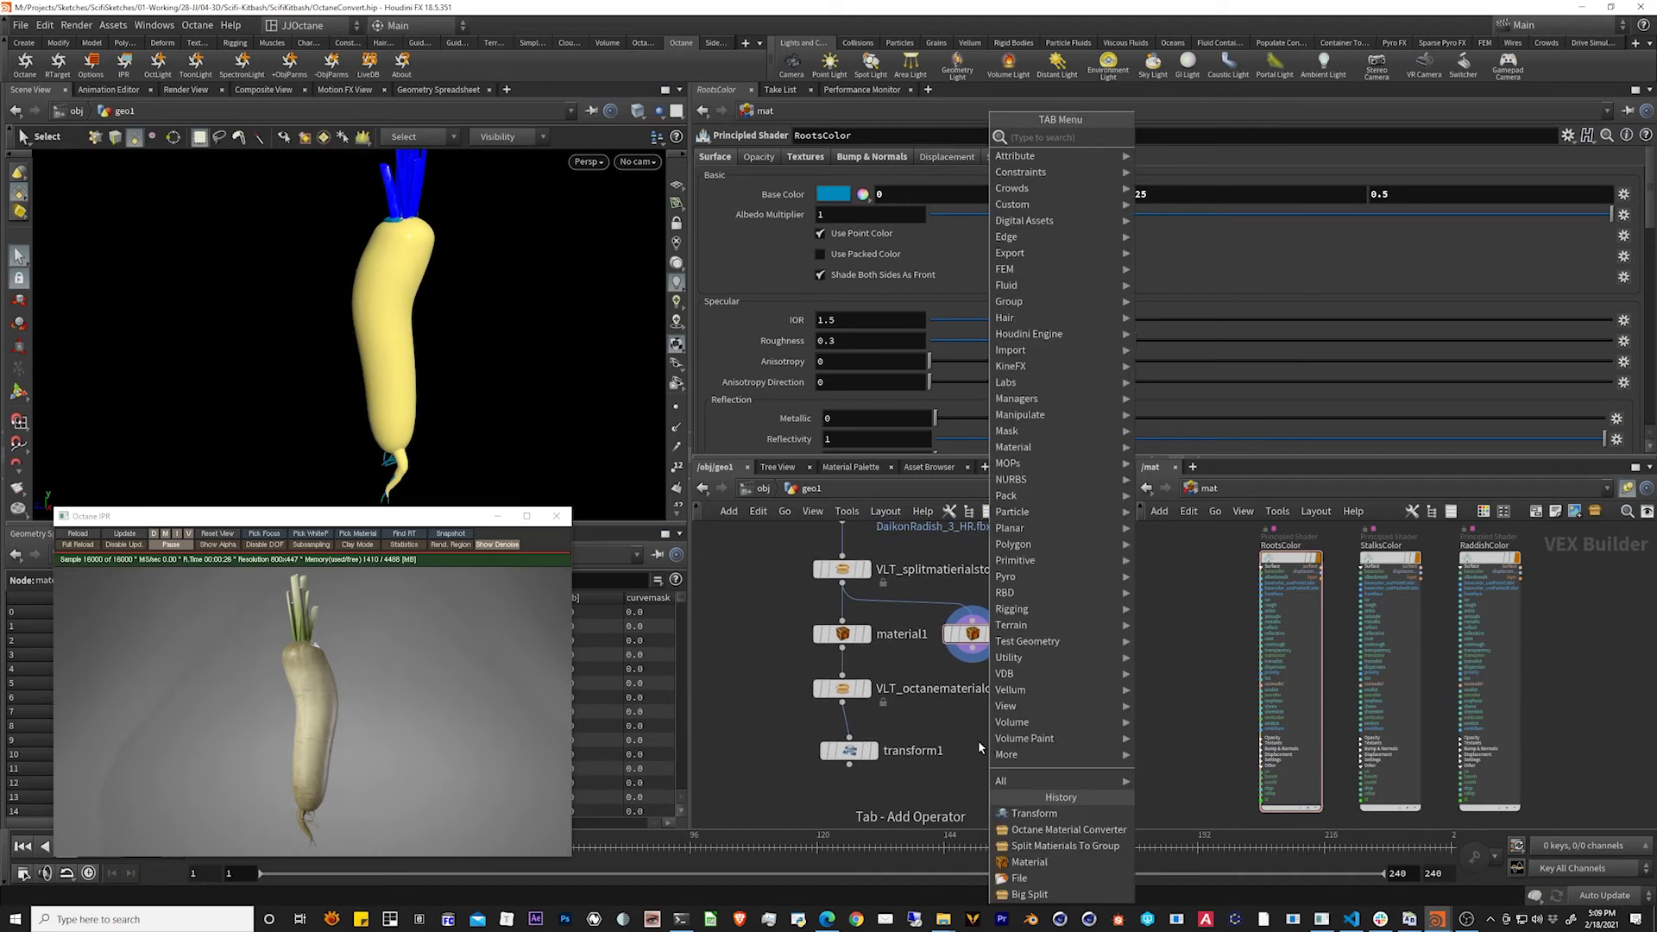
pyautogui.write('null')
pyautogui.press('Return')
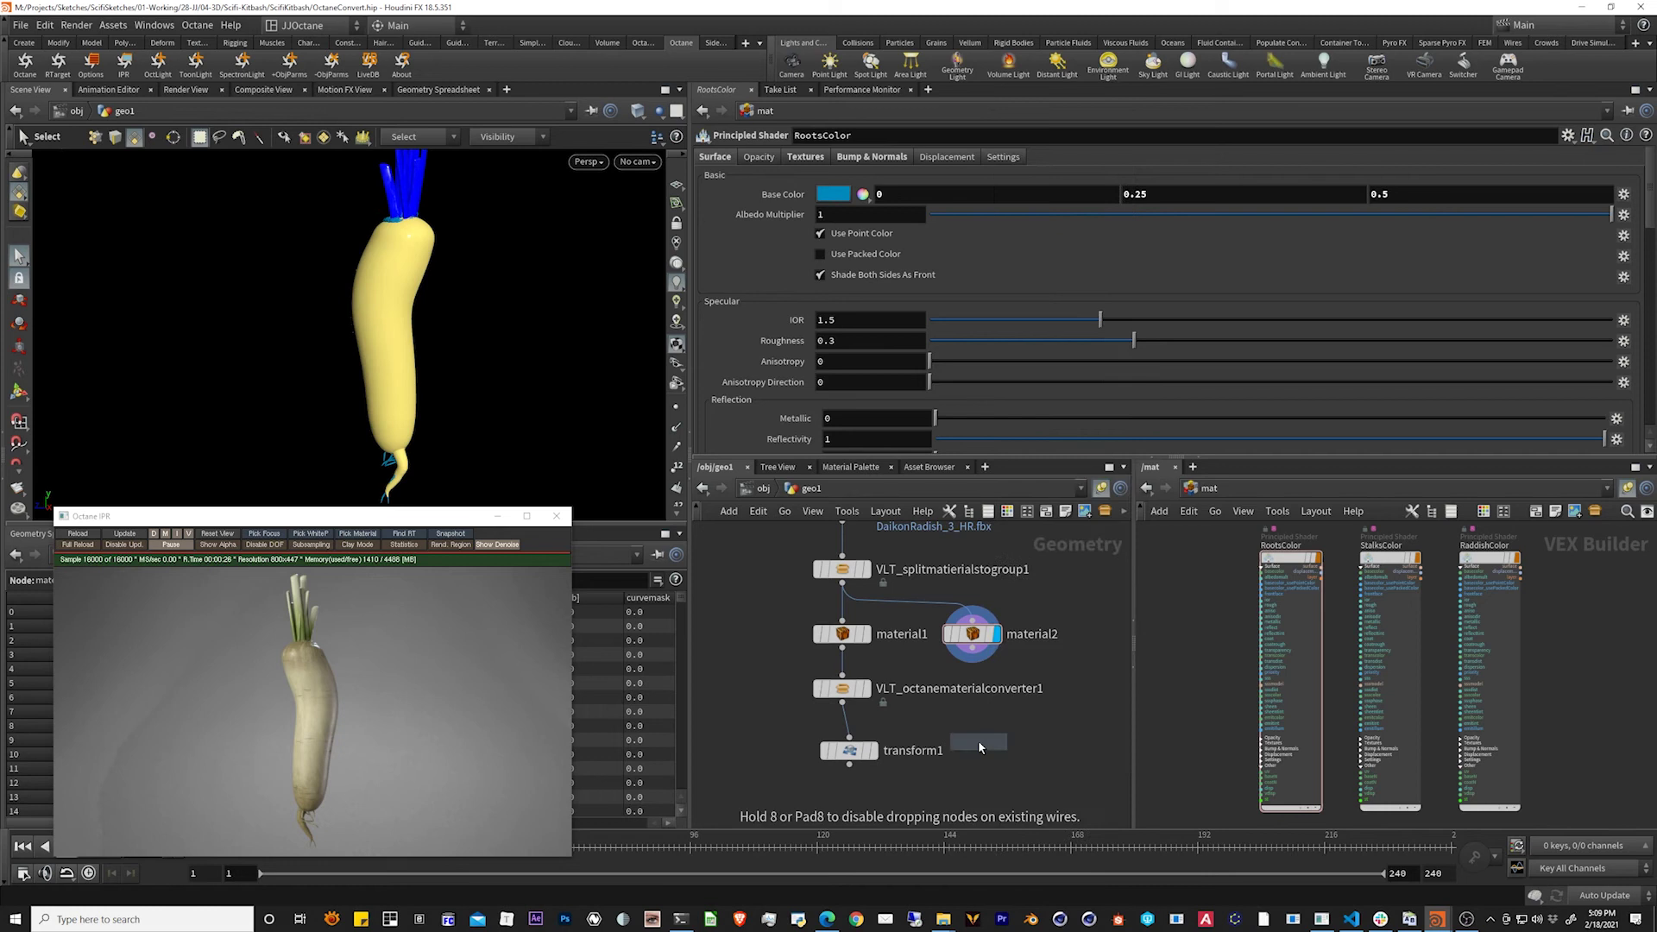
pyautogui.click(1038, 722)
pyautogui.moveTo(977, 661)
pyautogui.mouseDown()
pyautogui.moveTo(1039, 710)
pyautogui.moveTo(1017, 673)
pyautogui.mouseUp()
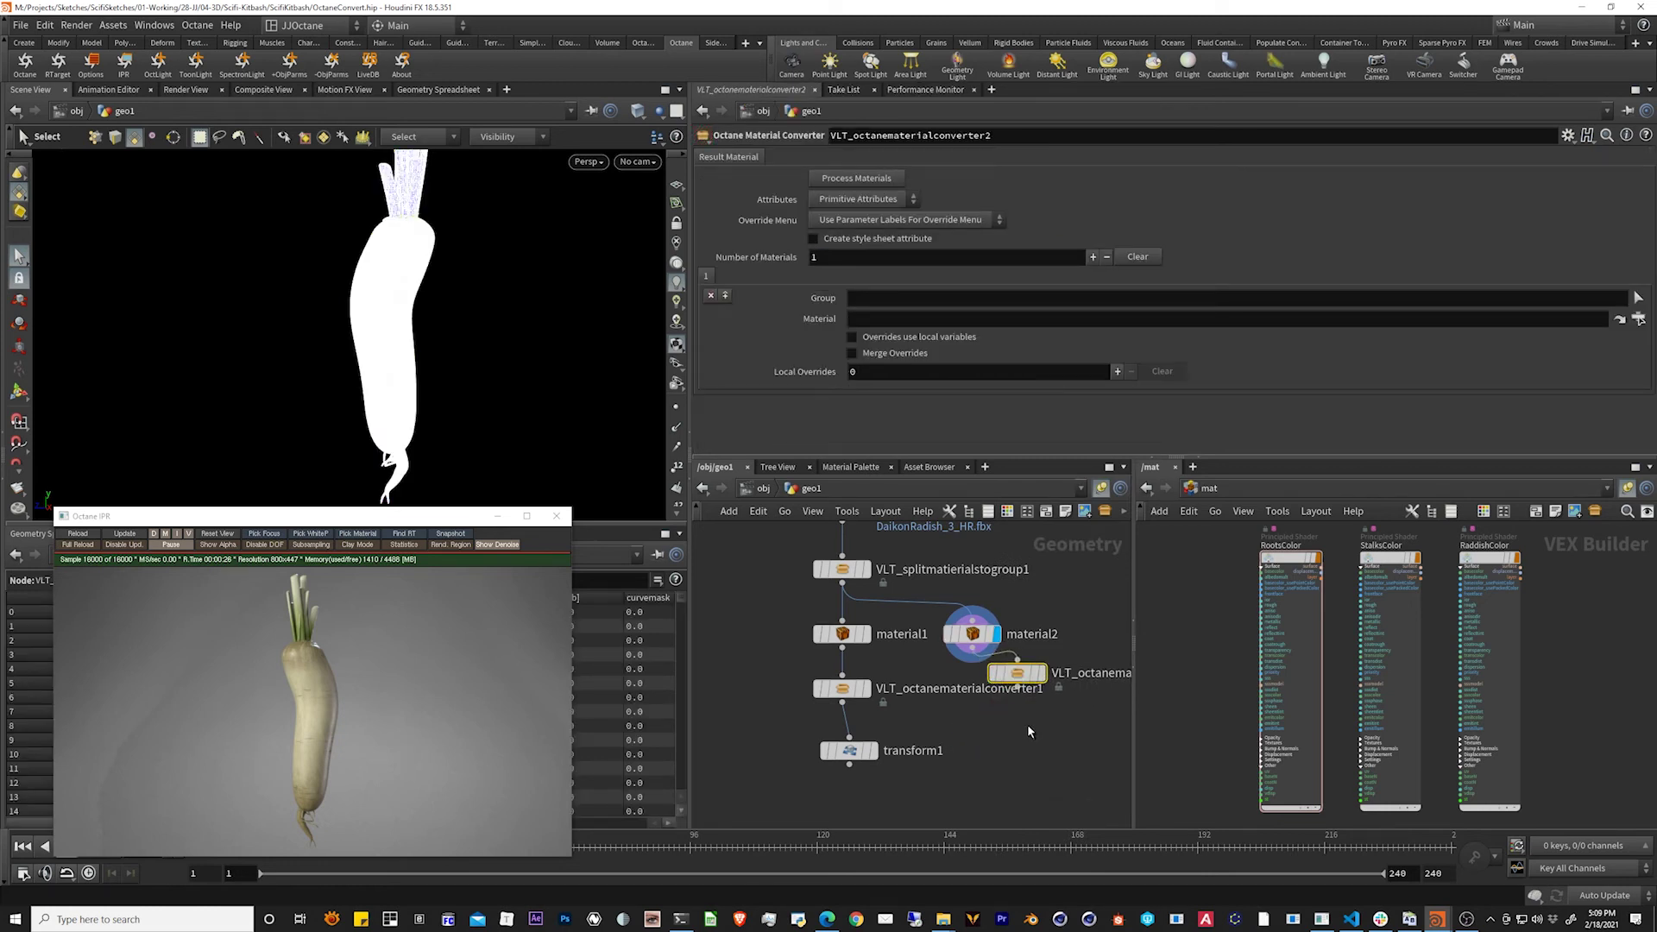
pyautogui.moveTo(1029, 732); pyautogui.dragTo(914, 750, button='middle')
pyautogui.click(926, 691)
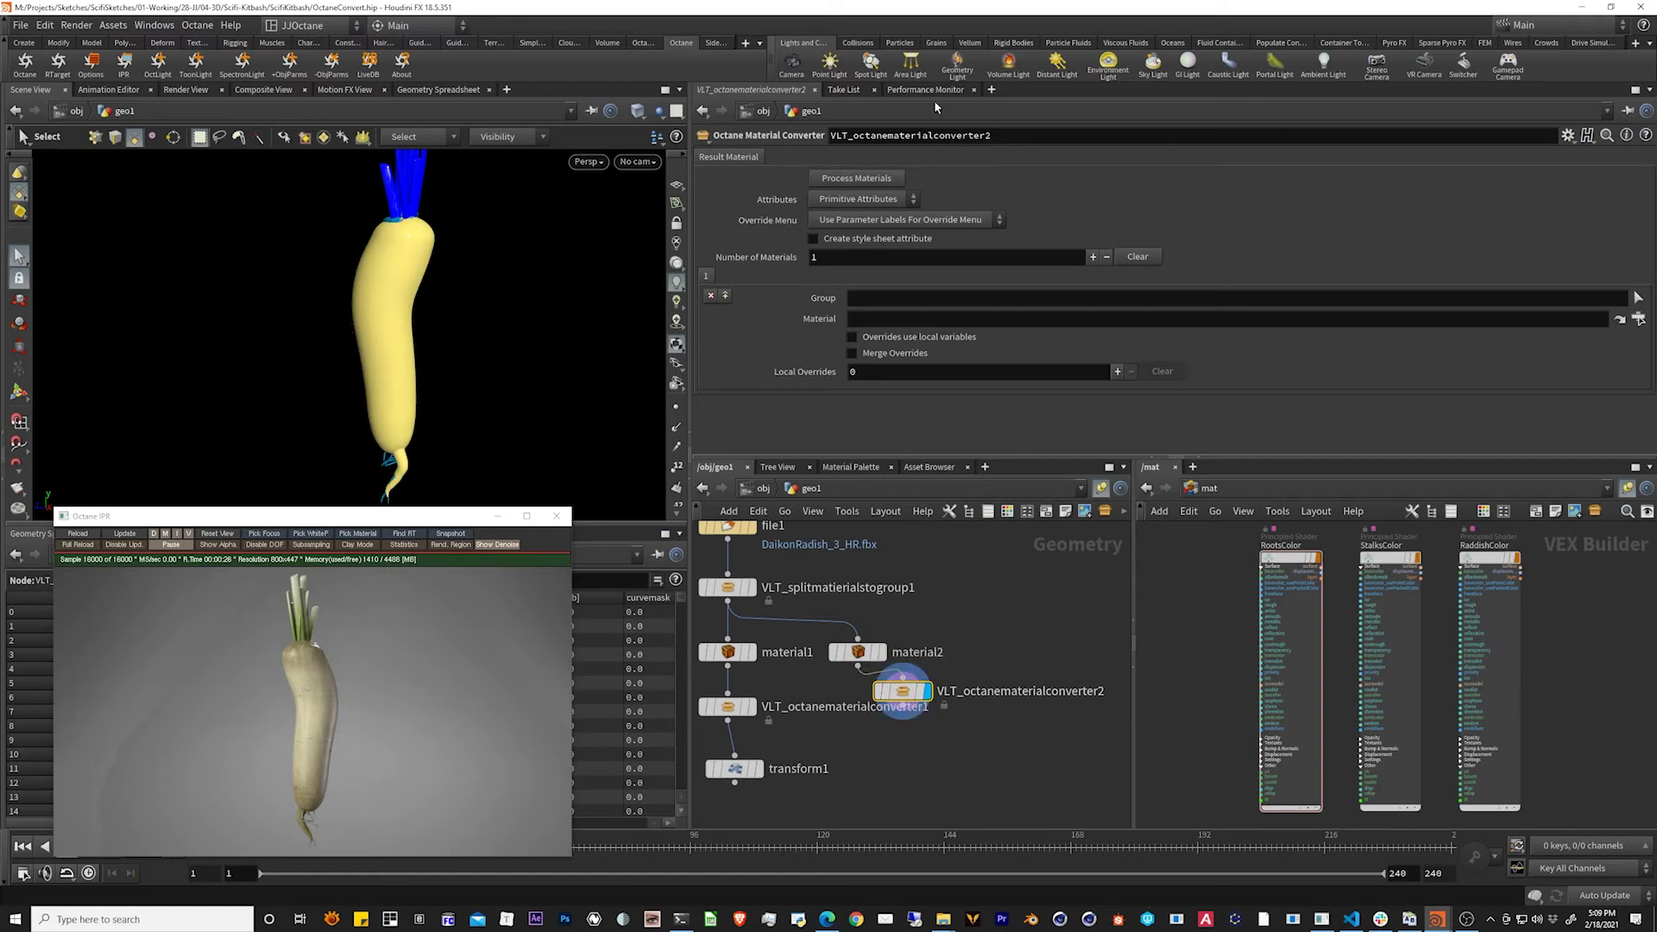
# Process the materials with the new converter under material2, and lay out all nodes in the mat network
pyautogui.click(863, 180)
pyautogui.moveTo(902, 691); pyautogui.dragTo(904, 725)
pyautogui.scroll(-1, 1485, 751)
pyautogui.scroll(-1, 1485, 751)
pyautogui.moveTo(1485, 751); pyautogui.dragTo(1233, 787, button='middle')
pyautogui.press('l')
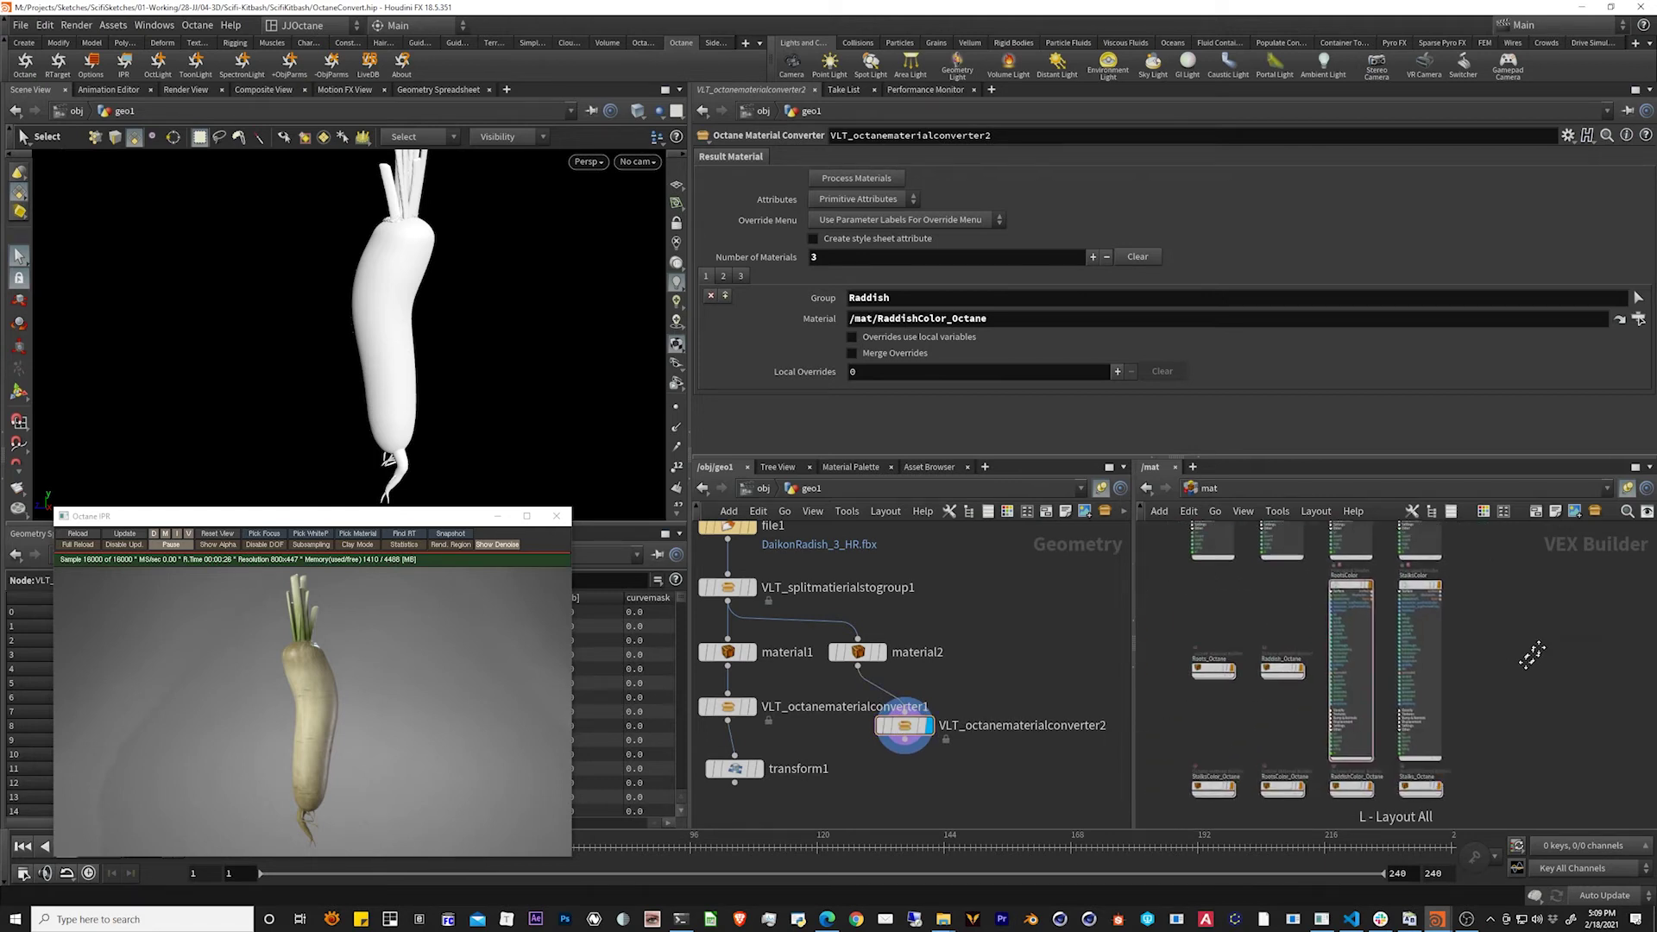
pyautogui.scroll(2, 1328, 699)
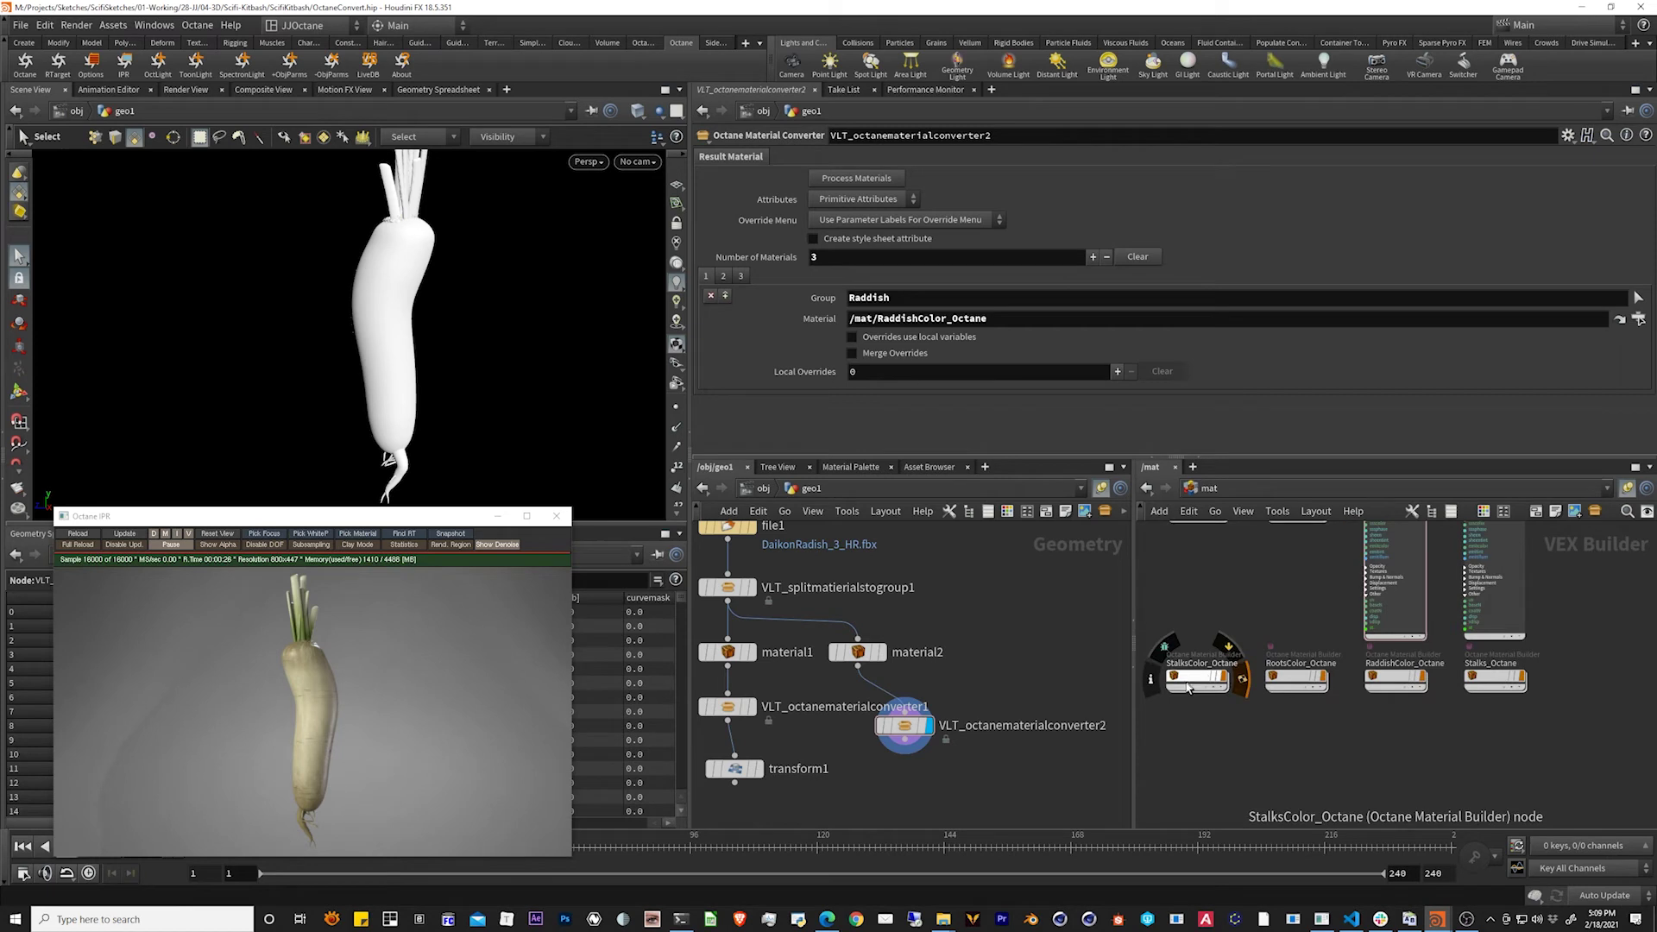
pyautogui.scroll(3, 1202, 682)
pyautogui.scroll(-3, 1416, 733)
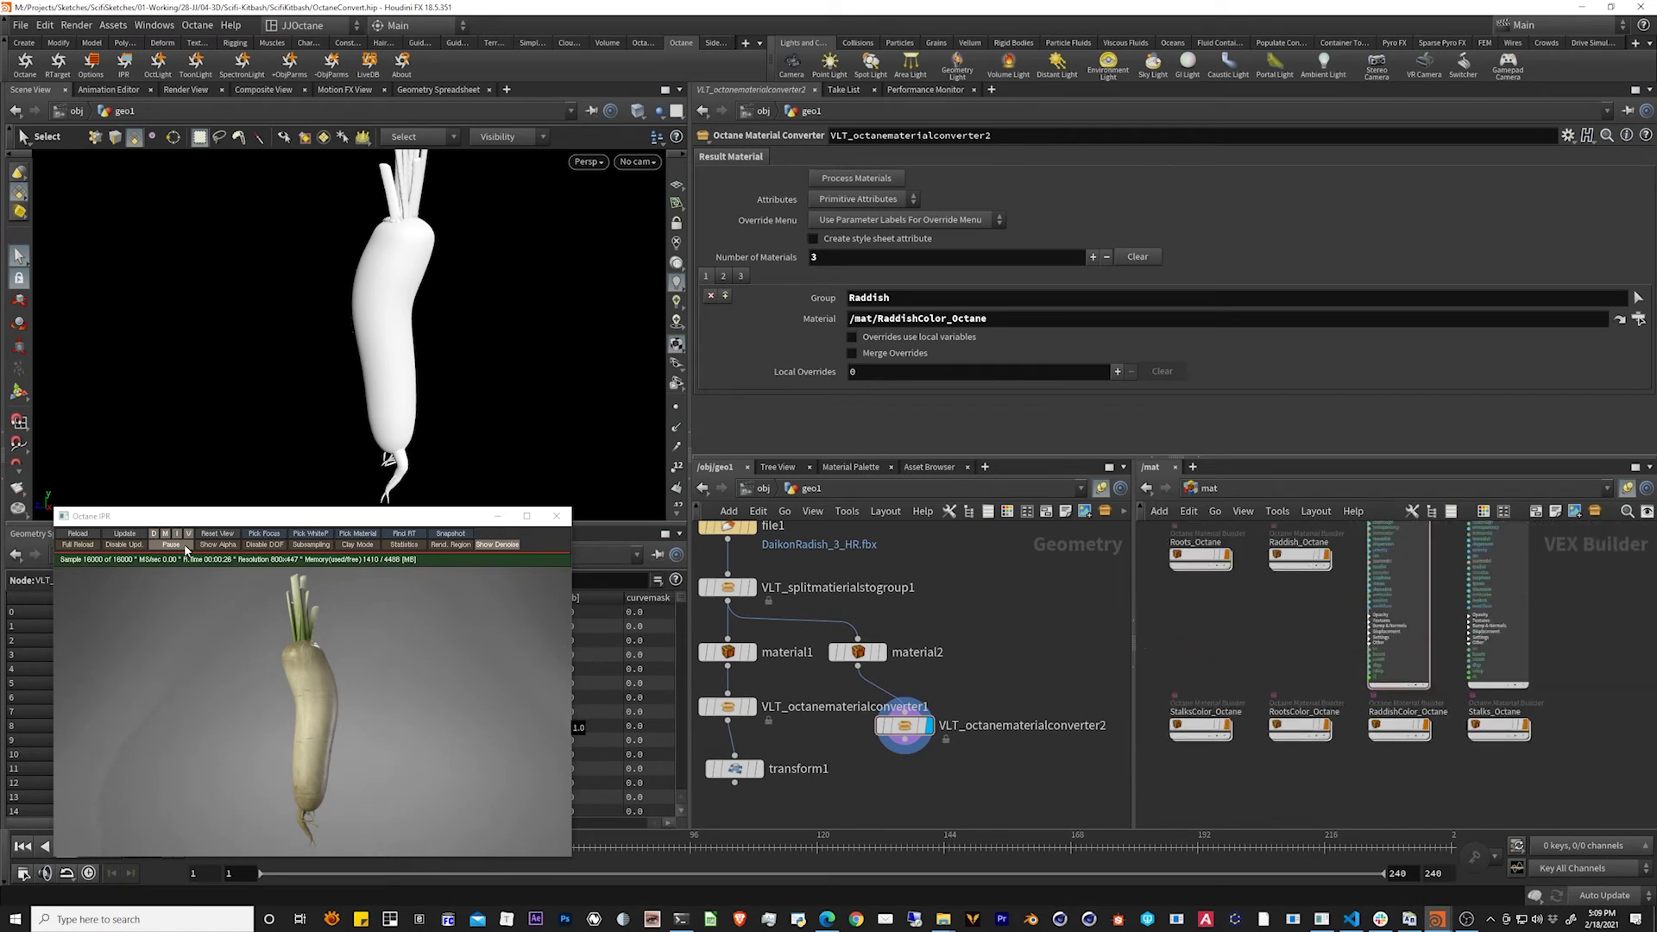
# Reload the Octane IPR render with the converted solid-color materials and reposition its window
pyautogui.click(79, 534)
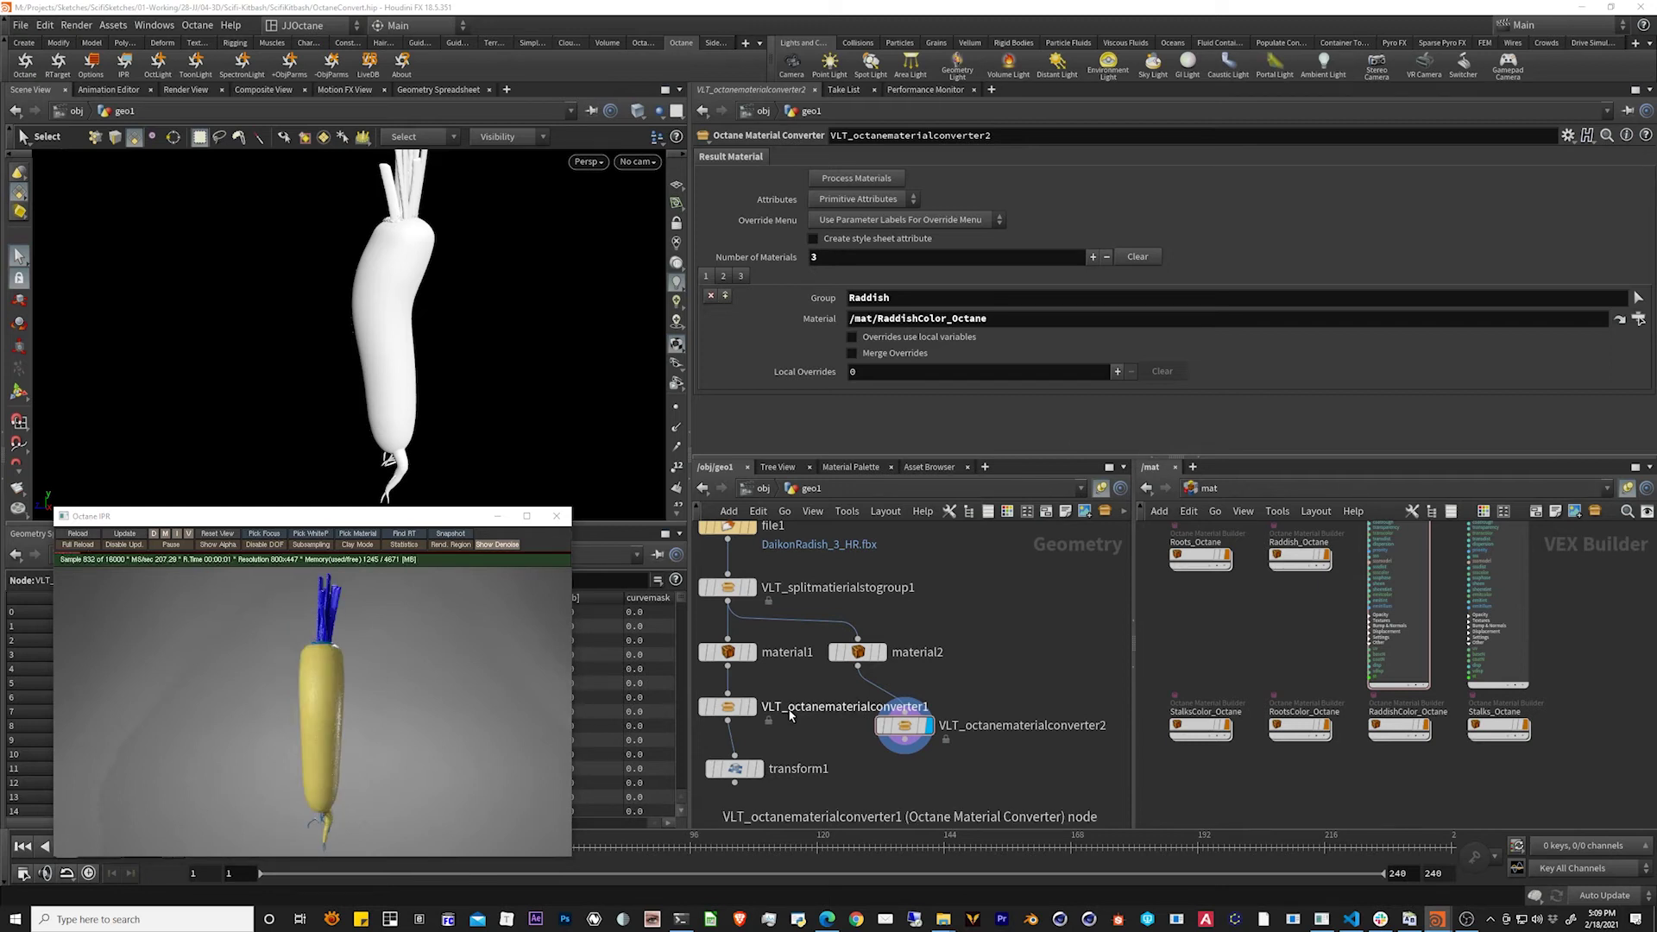
pyautogui.moveTo(360, 523); pyautogui.dragTo(491, 428)
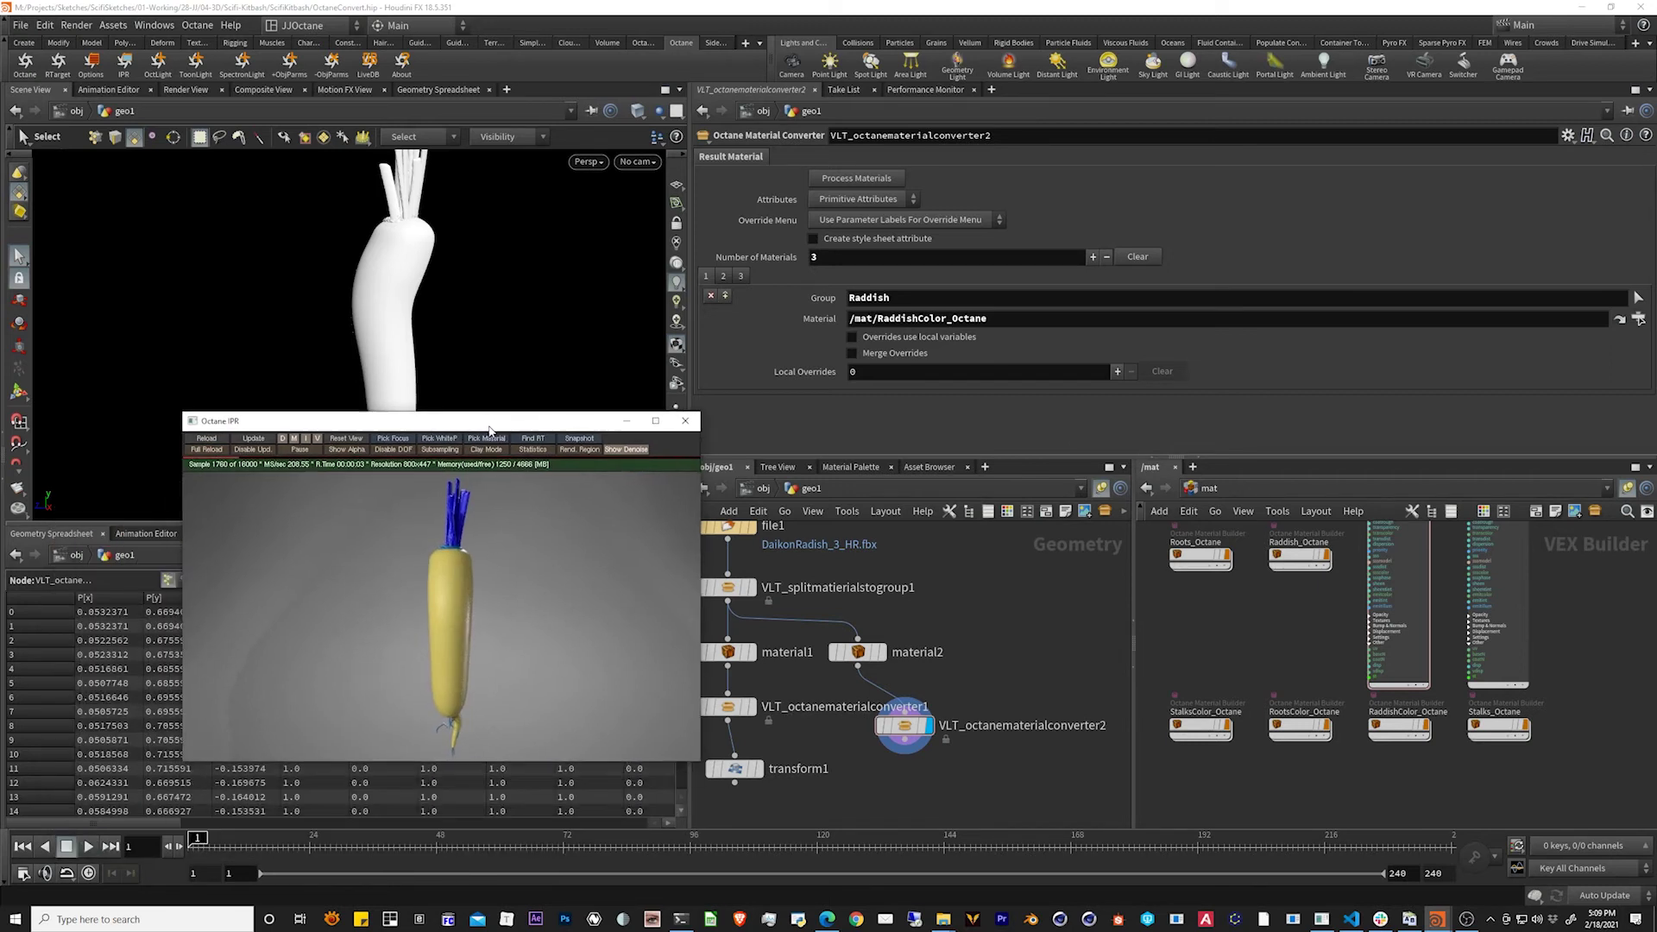
pyautogui.press('h')
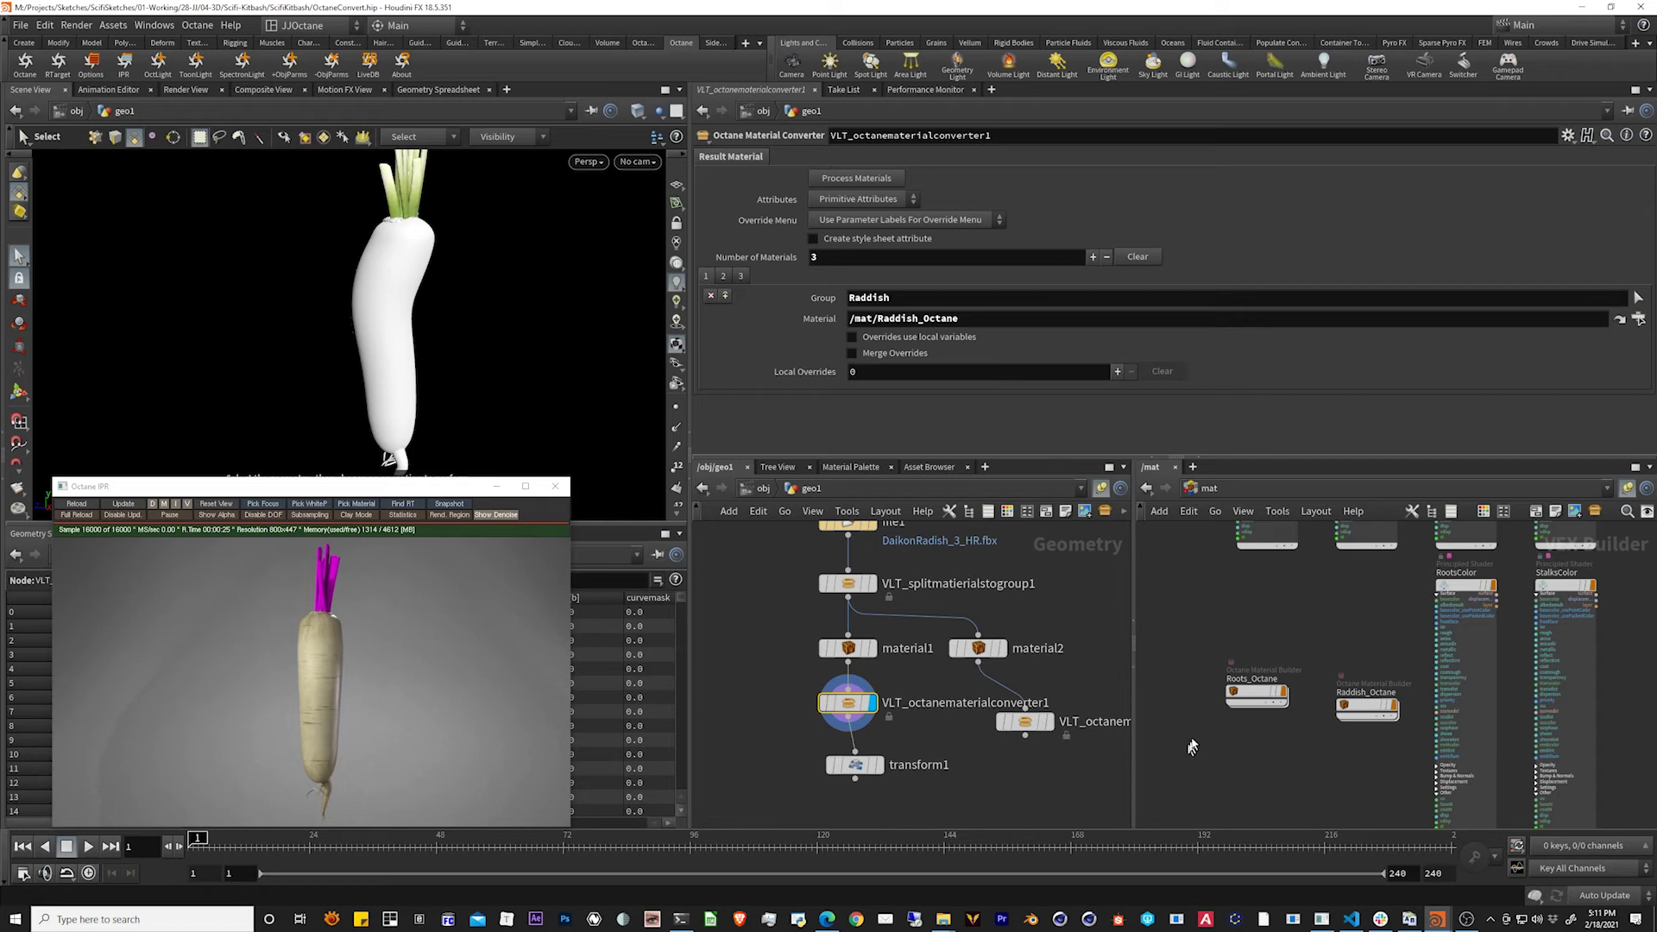
# Process the textured materials again with VLT_octanematerialconverter1 and reload the Octane IPR render
pyautogui.moveTo(1258, 693)
pyautogui.mouseDown()
pyautogui.moveTo(1226, 725)
pyautogui.moveTo(1245, 704)
pyautogui.mouseUp()
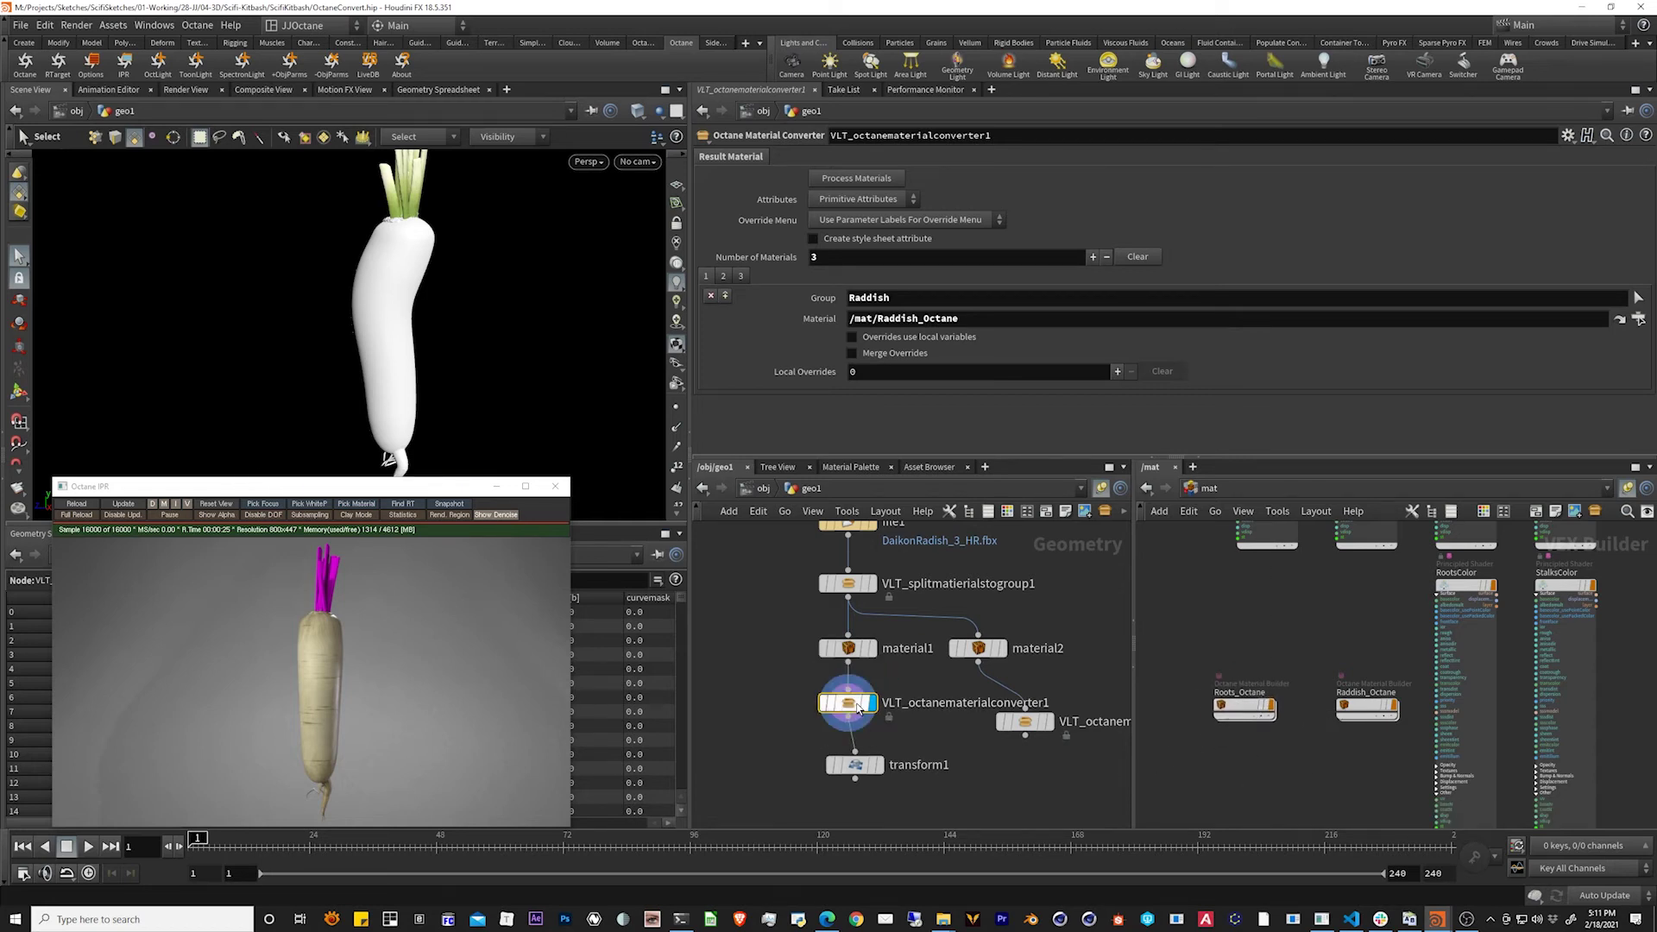
pyautogui.click(858, 179)
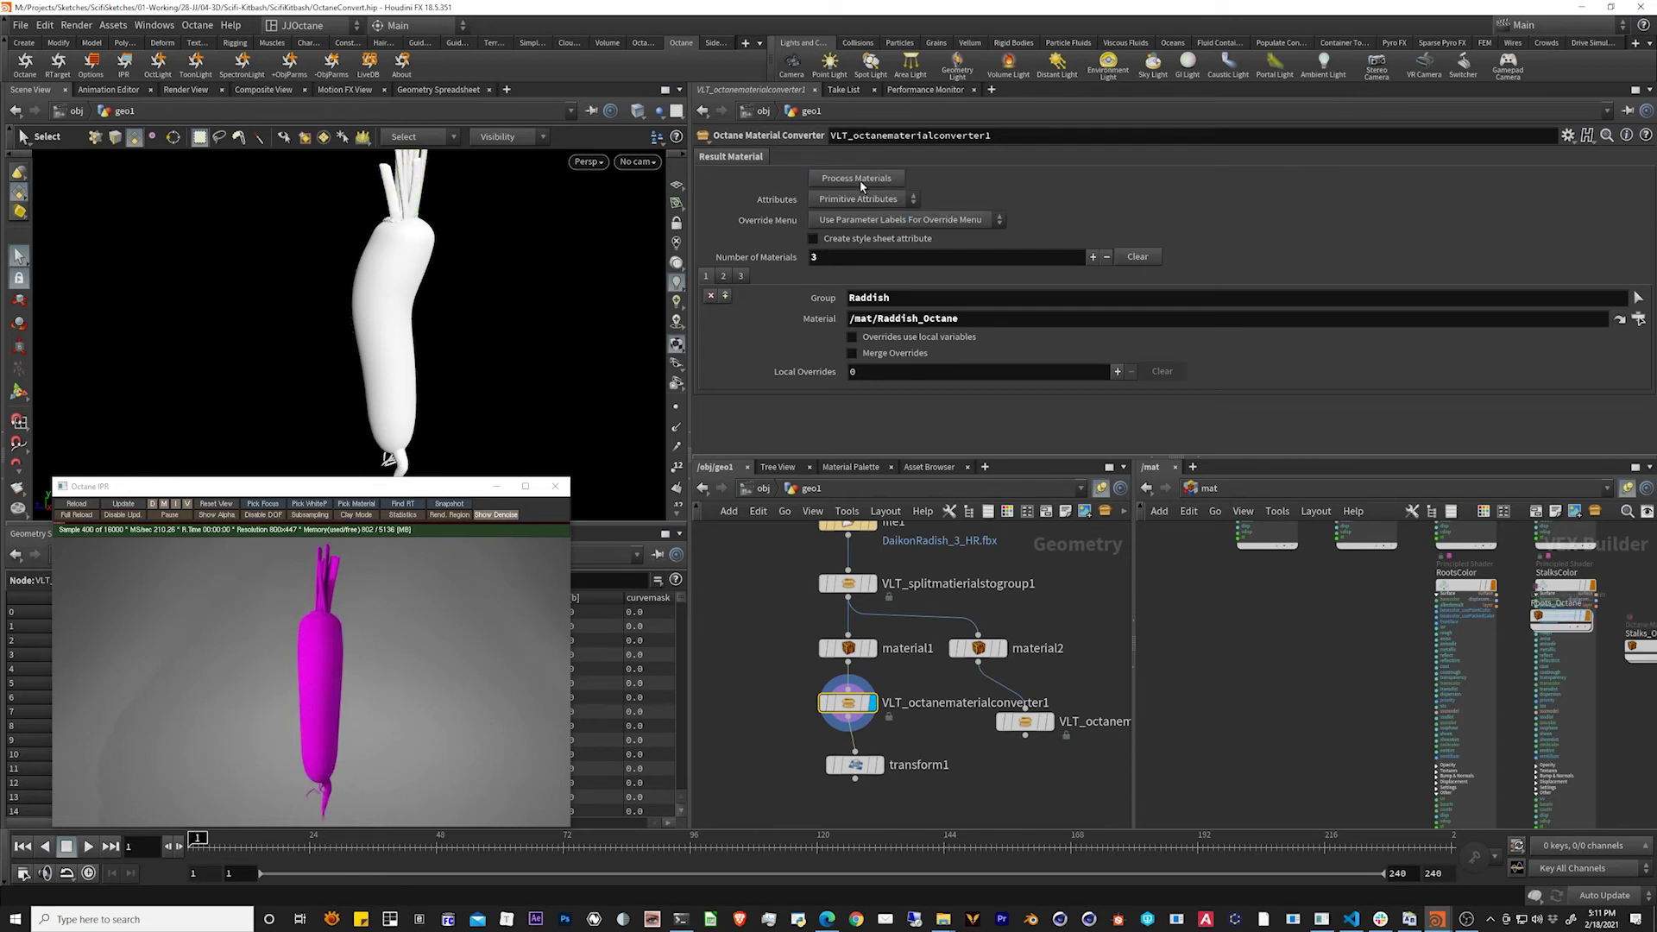
pyautogui.click(78, 505)
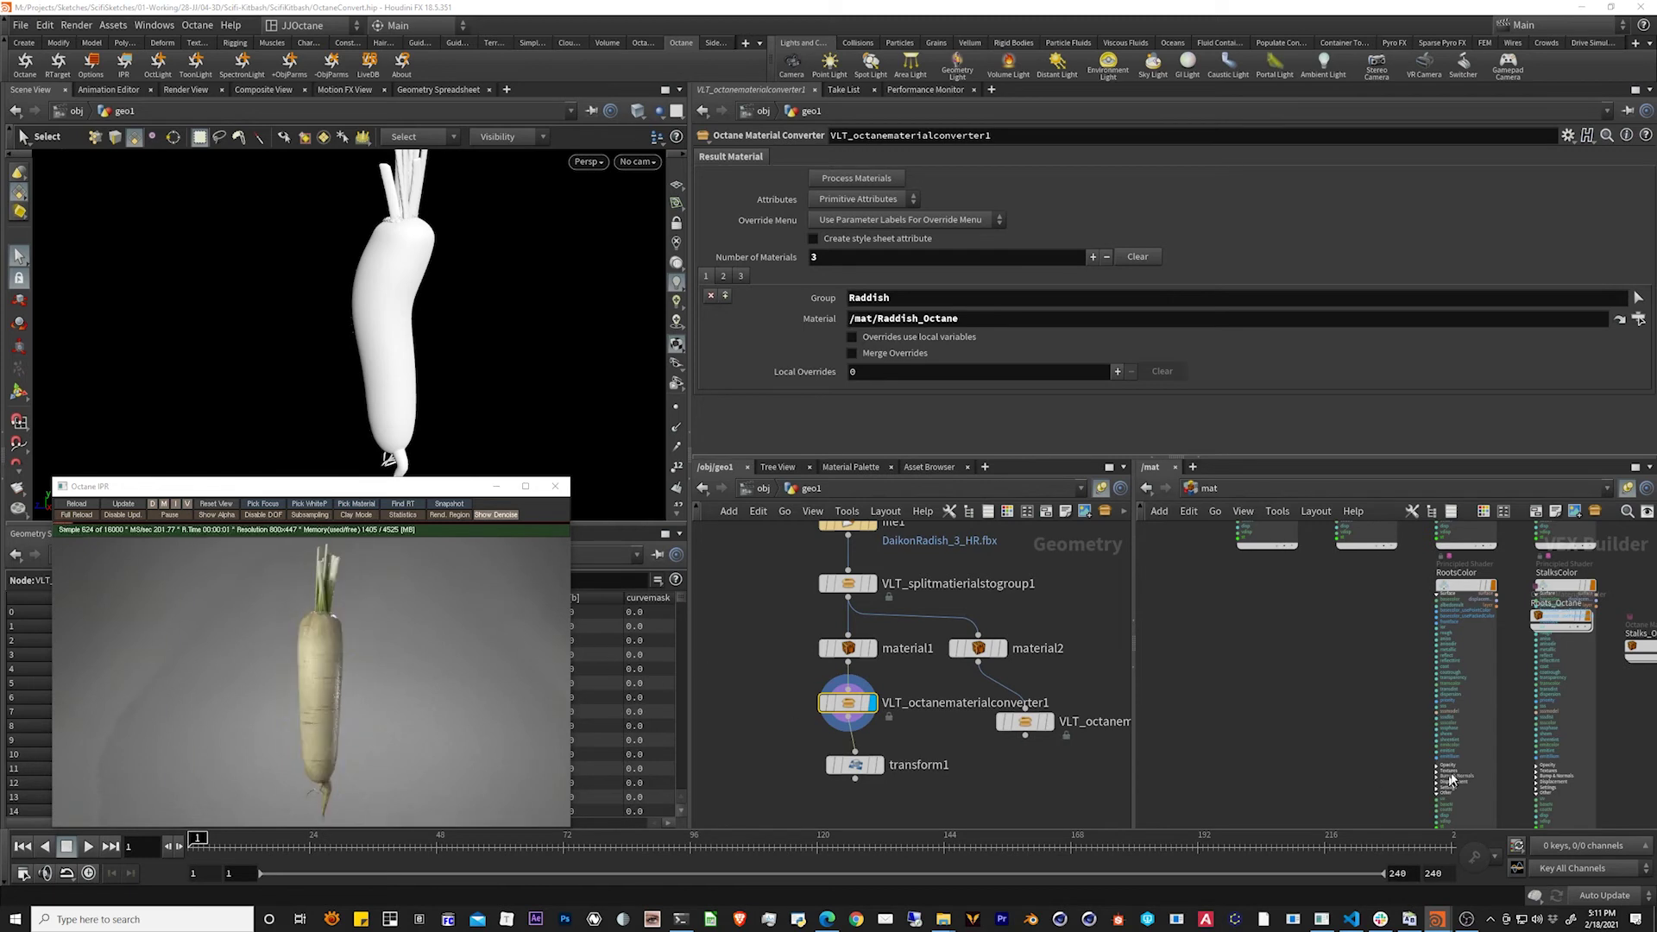
# Lay out all nodes in the mat network and shift Stalks_Octane, Roots_Octane and Raddish_Octane slightly together
pyautogui.press('l')
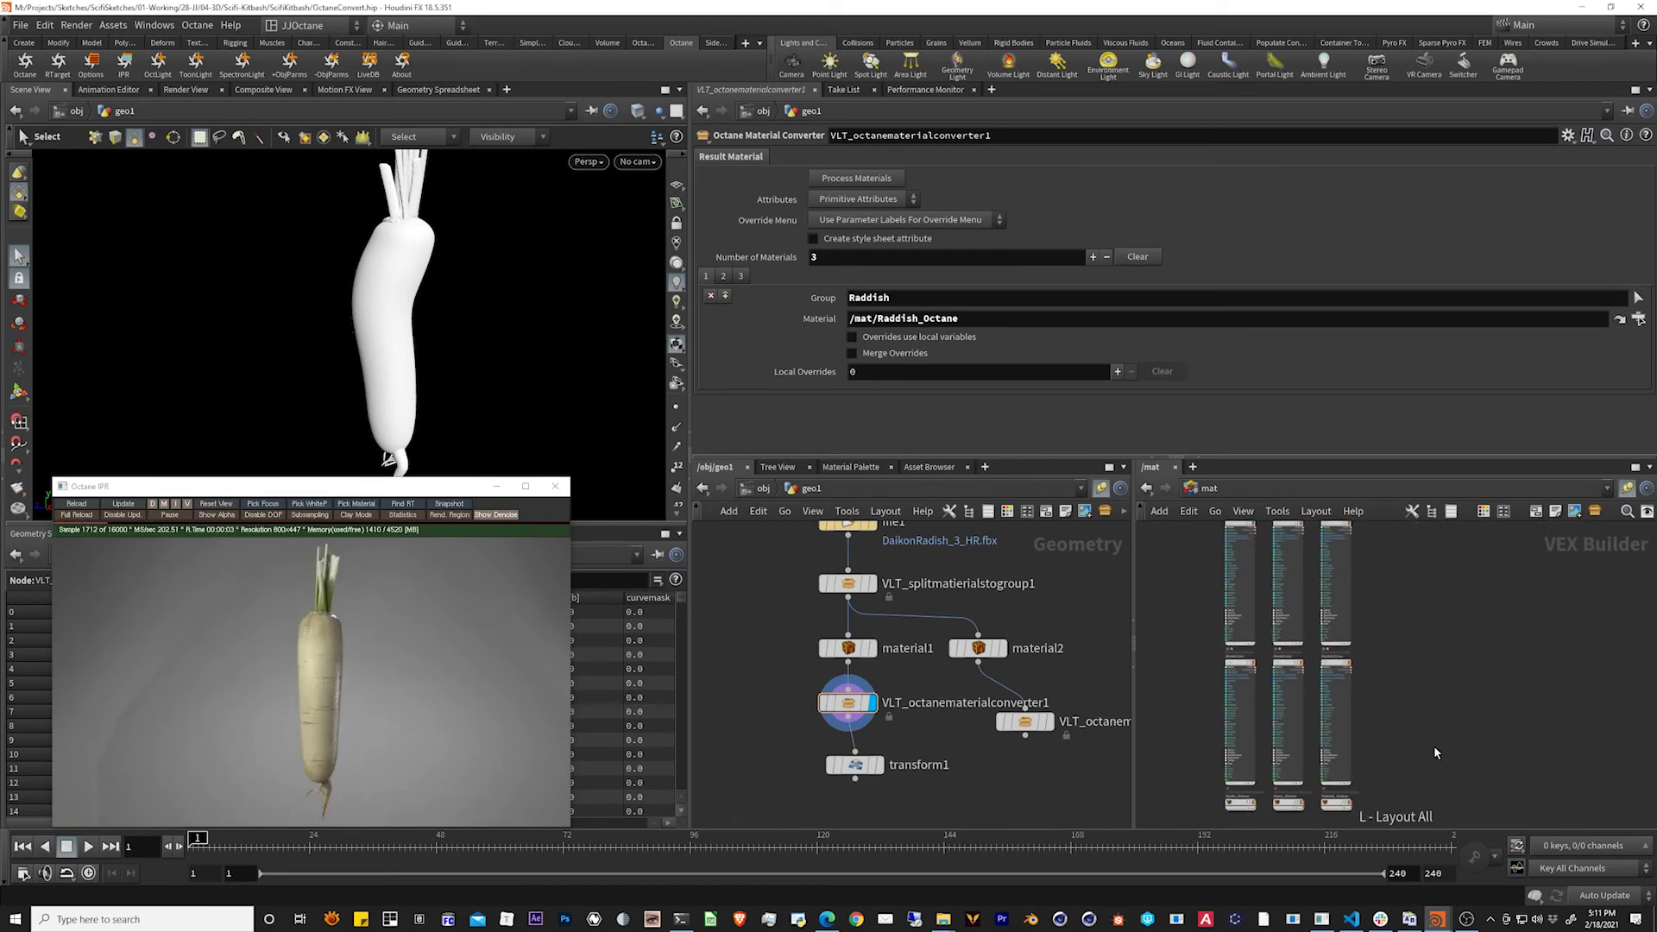
pyautogui.scroll(5, 1399, 751)
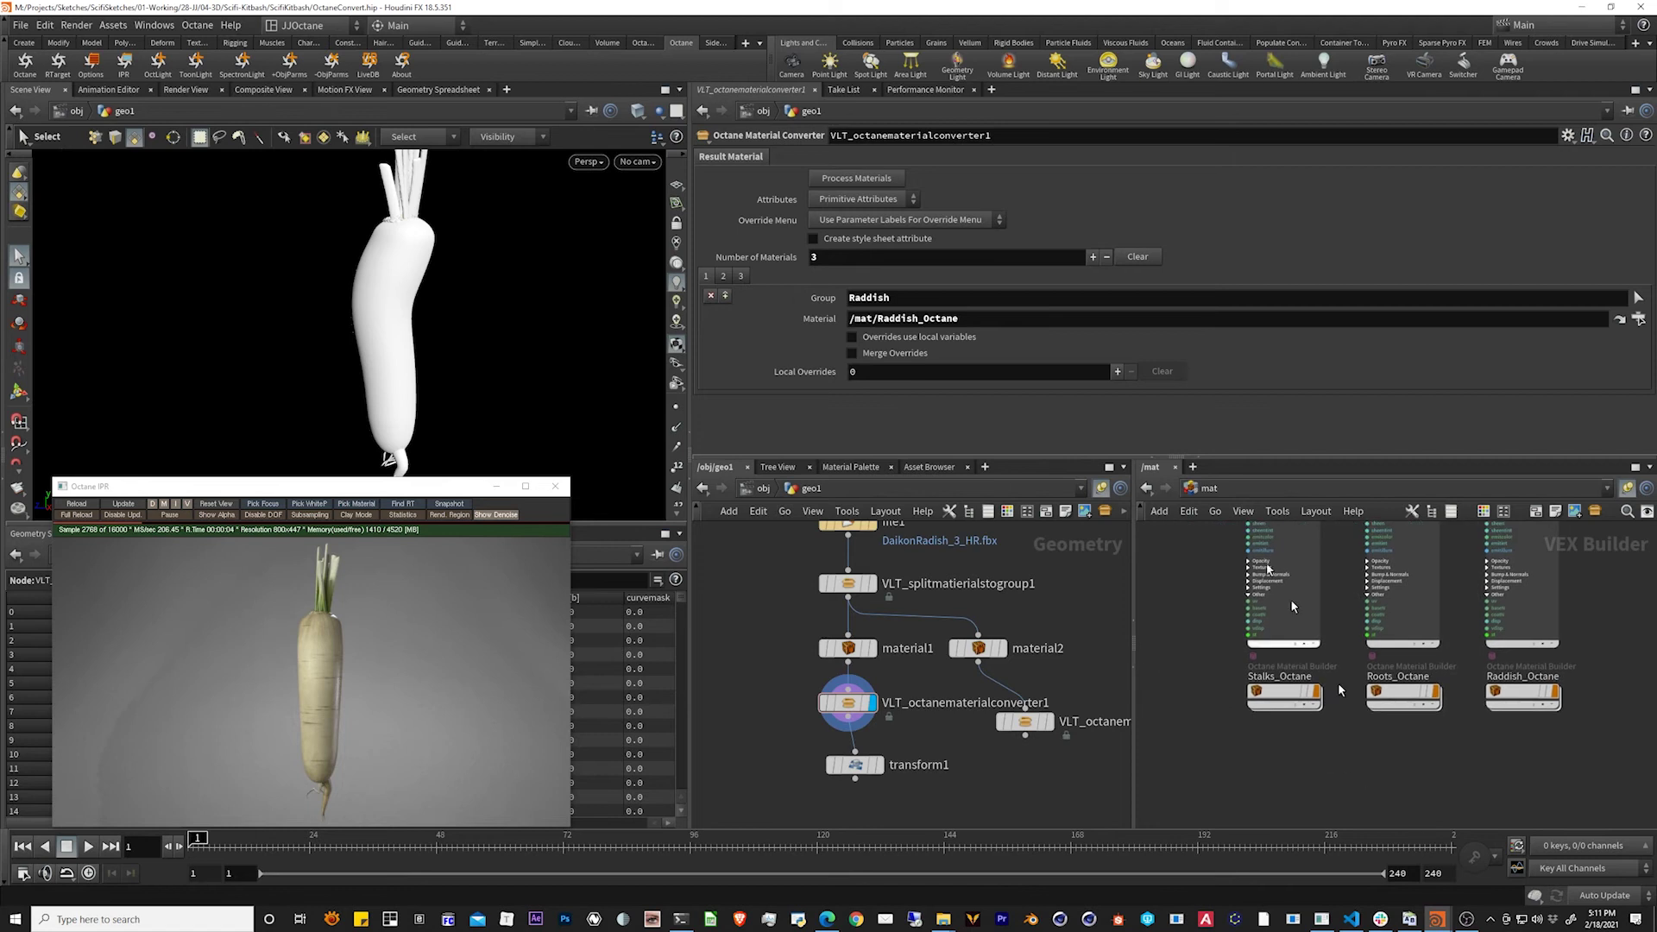
pyautogui.moveTo(1554, 750); pyautogui.dragTo(1226, 643)
pyautogui.moveTo(1291, 694); pyautogui.dragTo(1295, 699)
pyautogui.click(1291, 734)
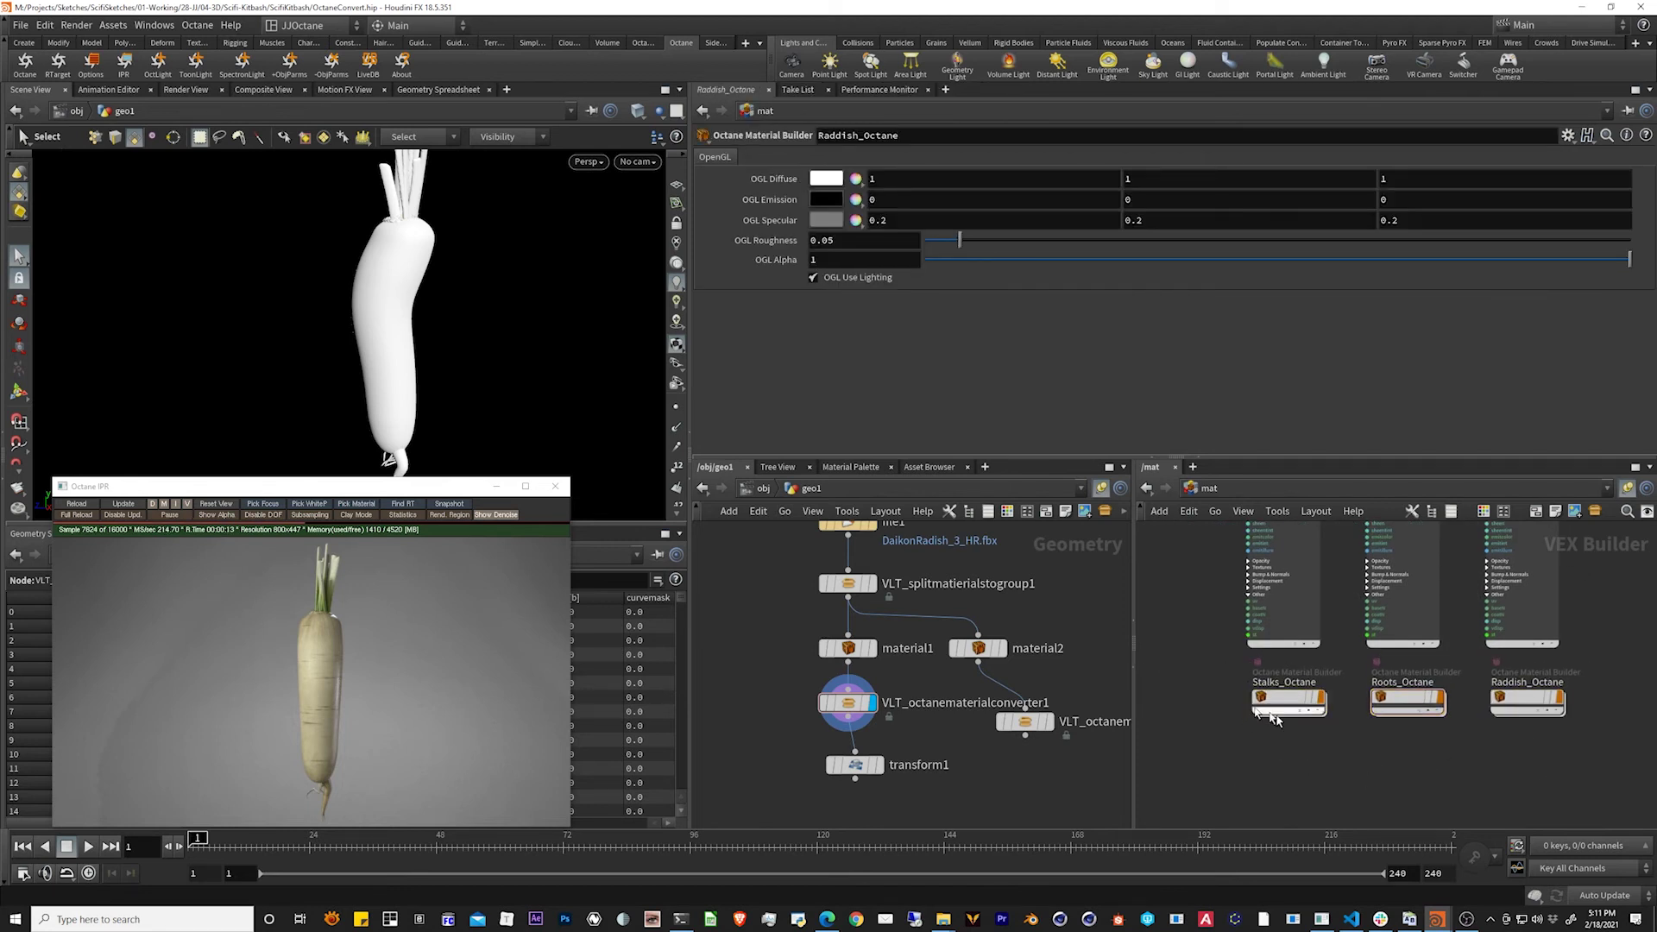
# Open the Stalks_Octane material builder to examine its texture and material nodes
pyautogui.doubleClick(1287, 706)
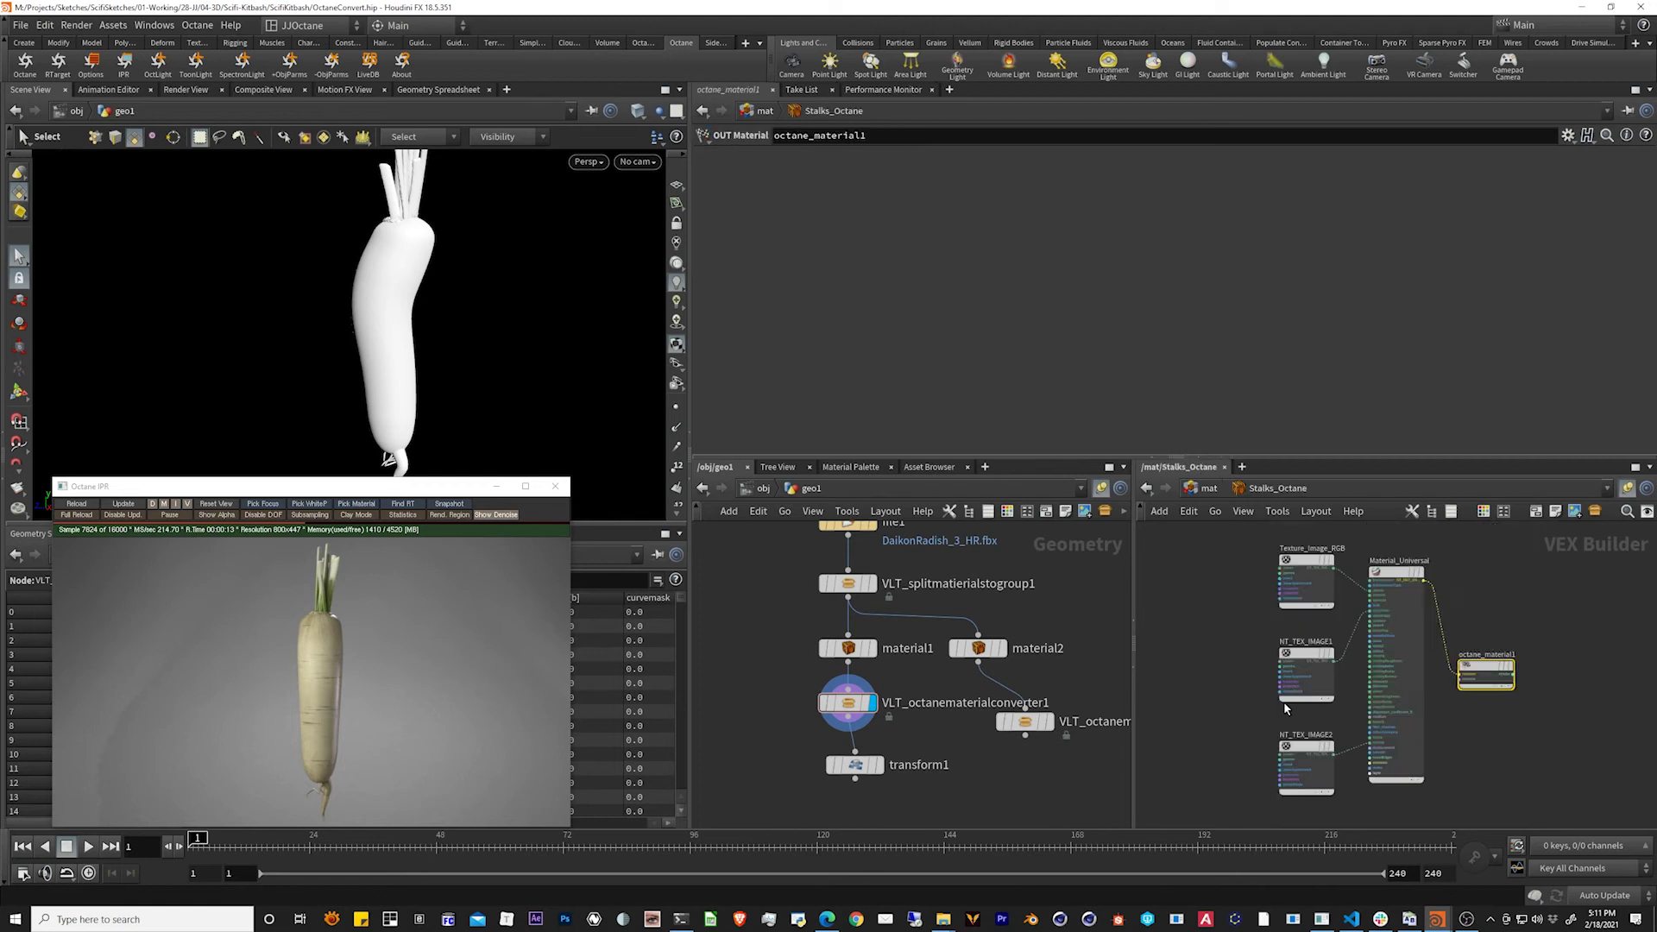
pyautogui.click(1476, 618)
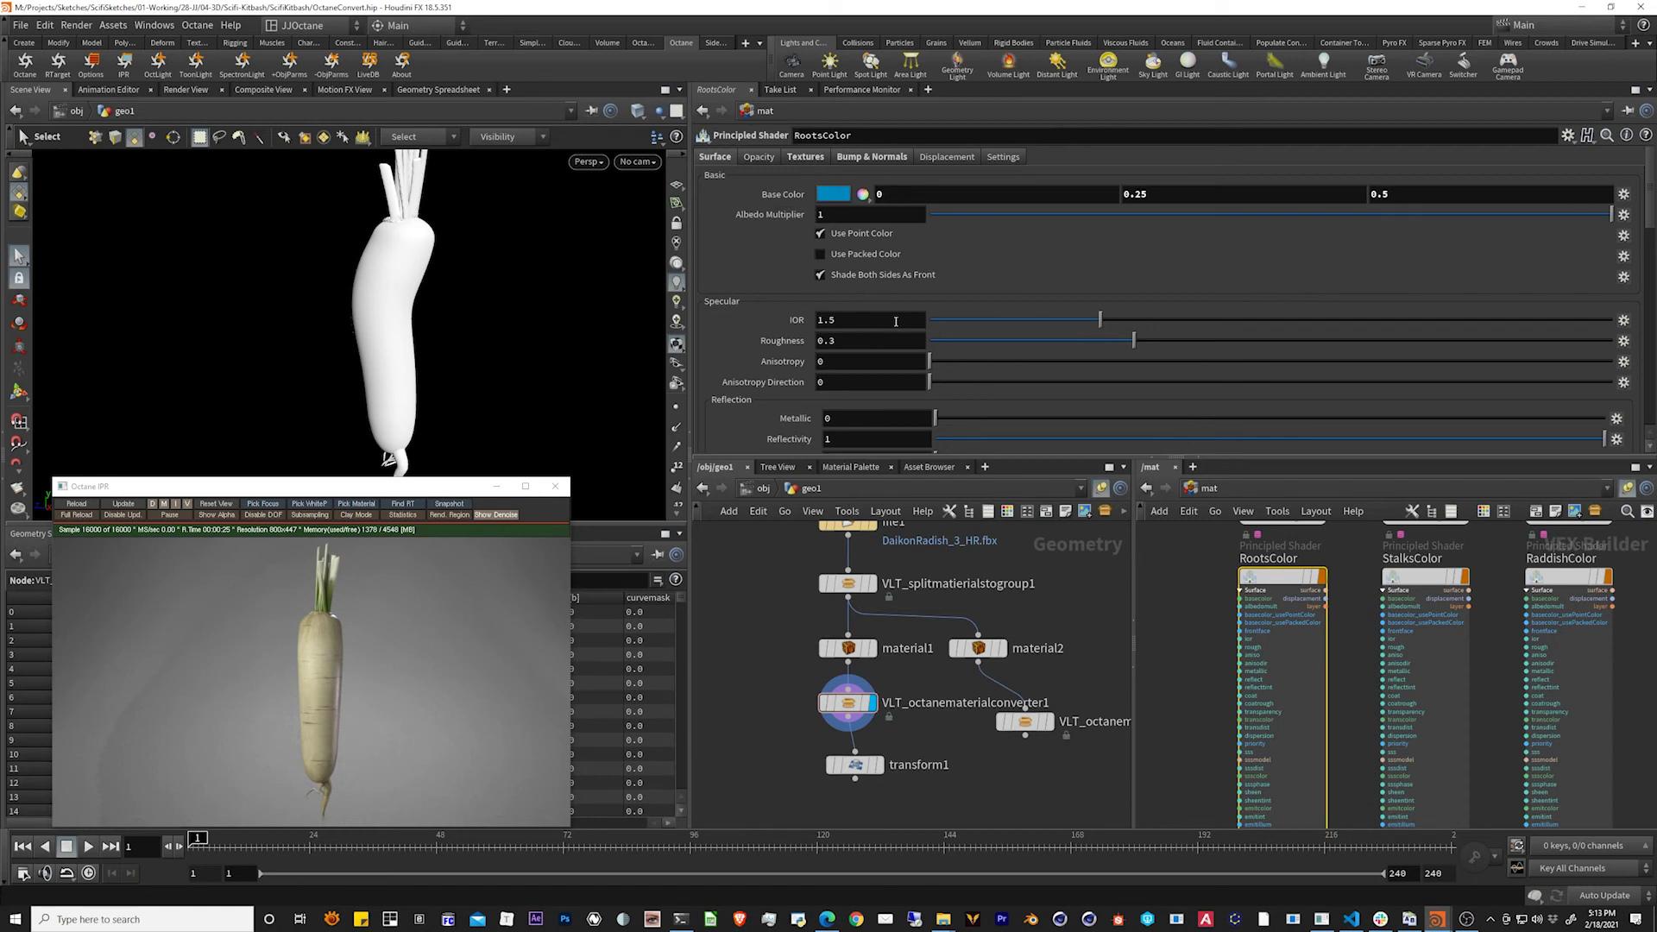
# Review the specular and reflection parameters of the RootsColor principled shader
pyautogui.scroll(-2, 896, 321)
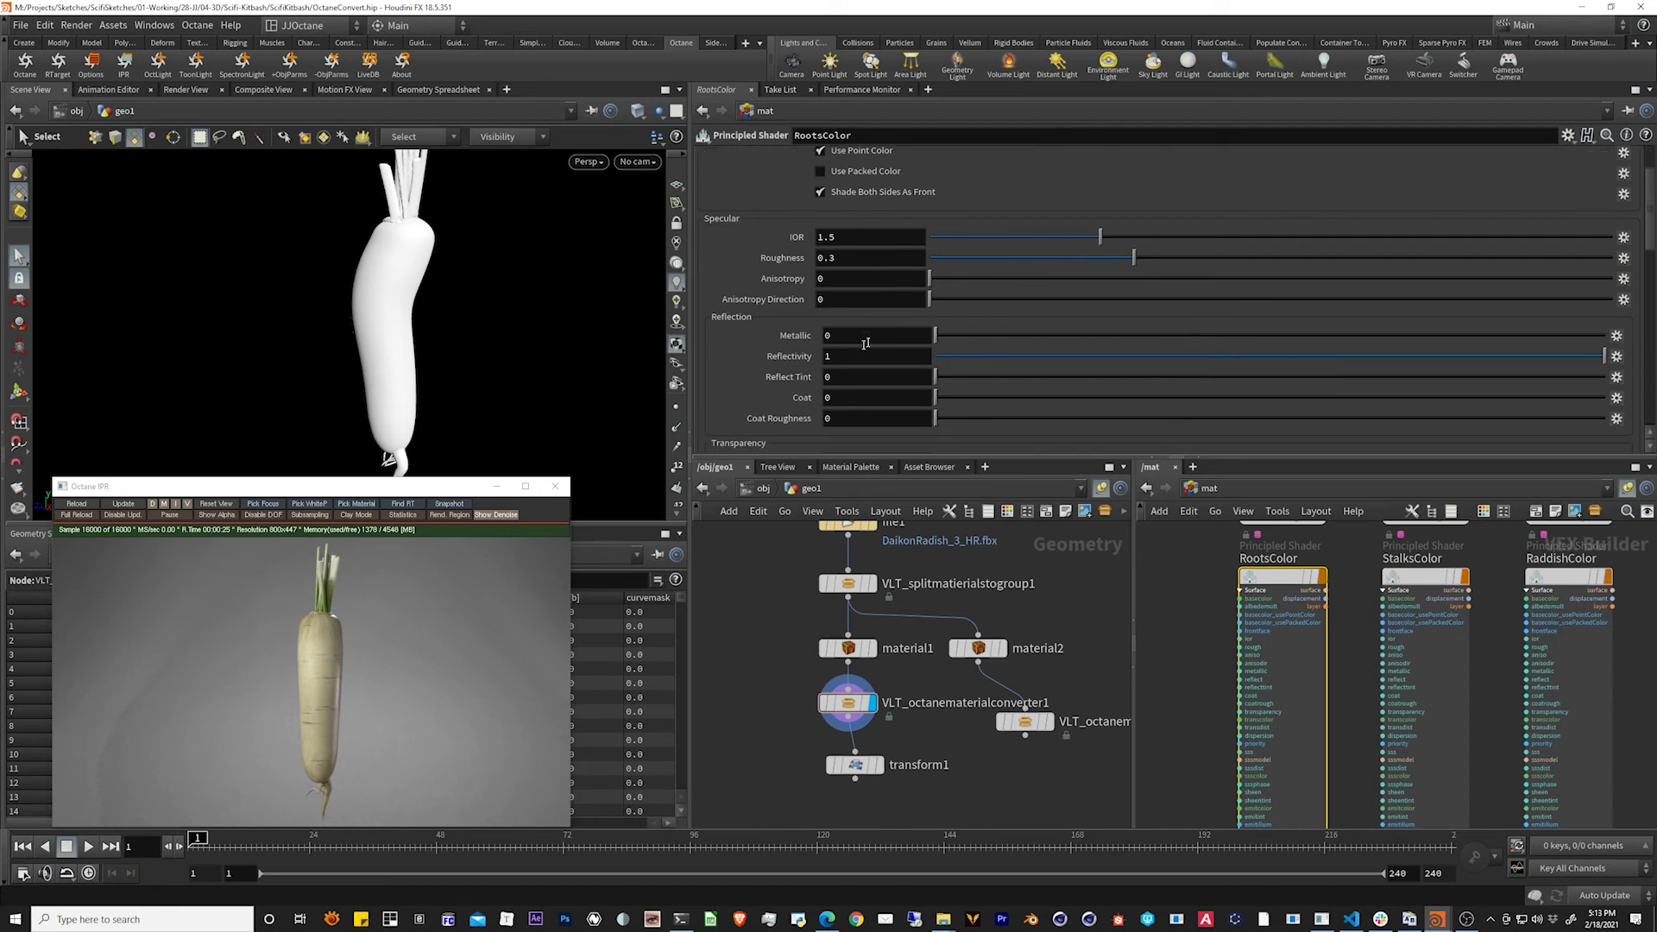
pyautogui.scroll(2, 868, 340)
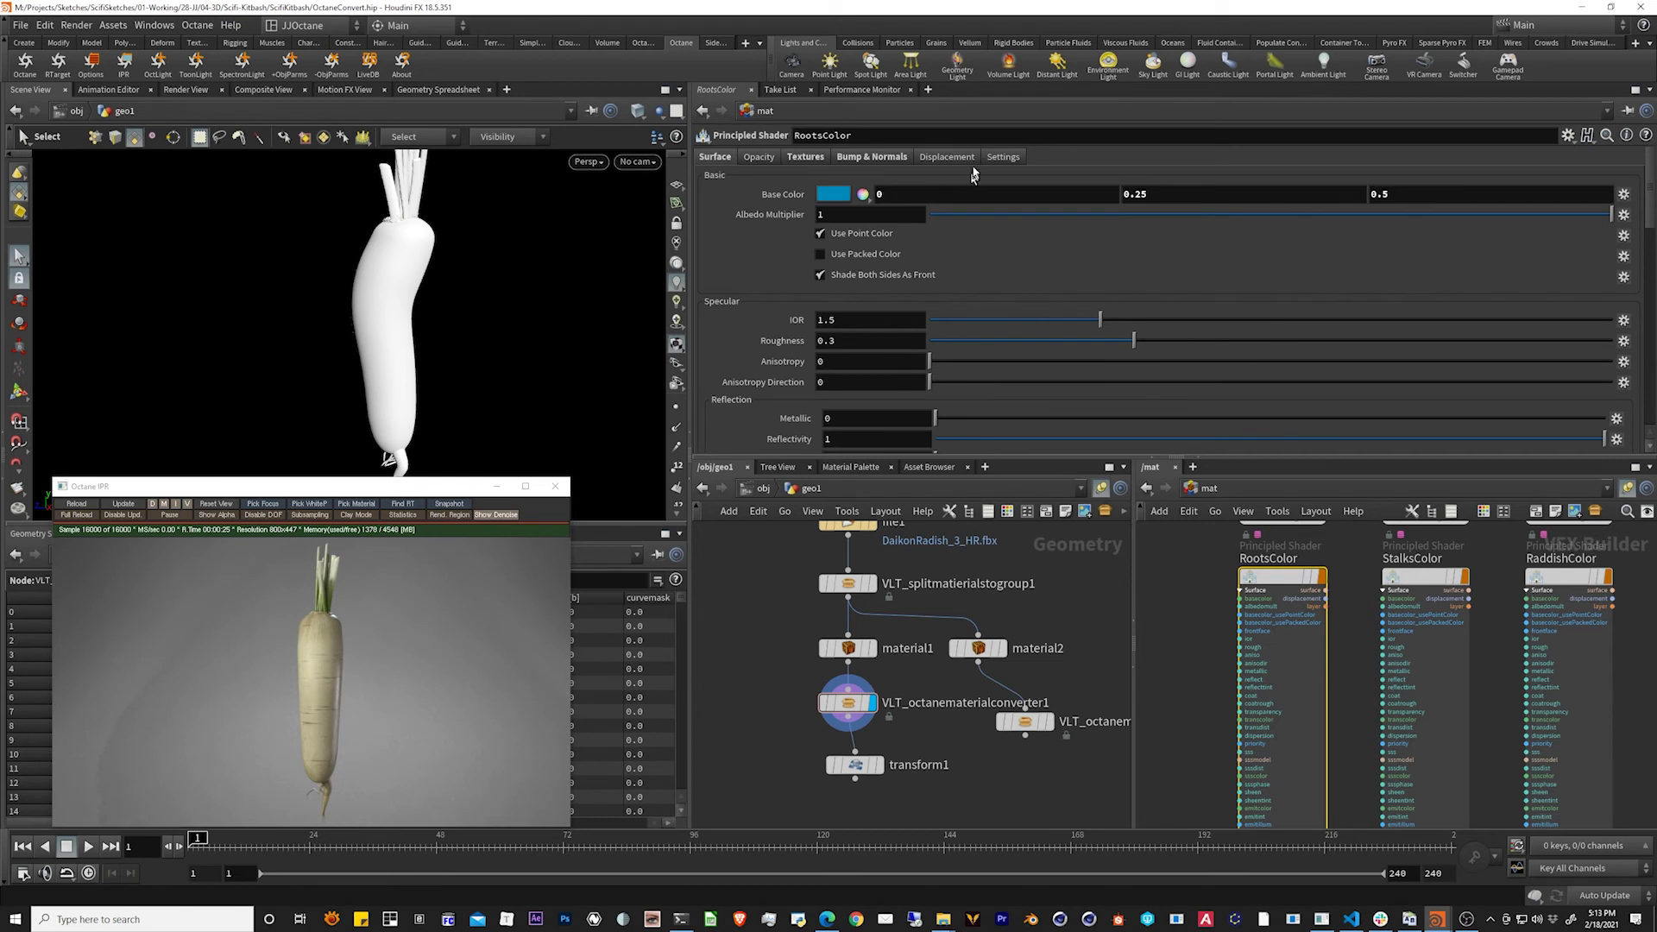
# Review the RootsColor shader's base bump and normal settings and its texture type options, keeping Normal selected
pyautogui.click(947, 156)
pyautogui.click(859, 156)
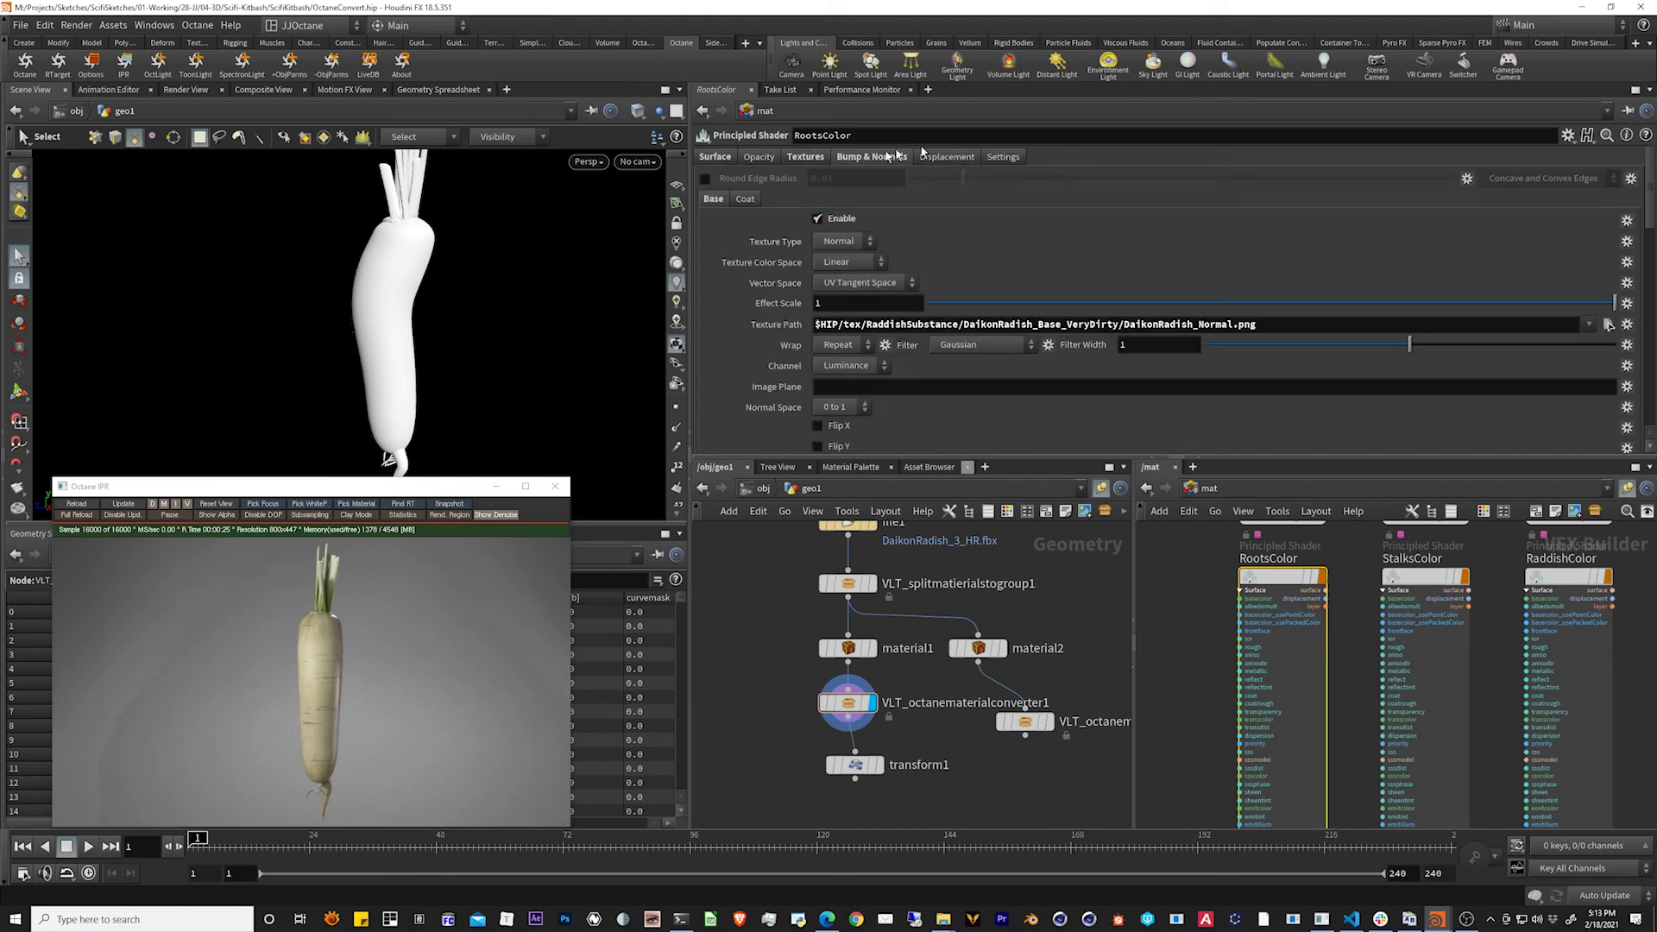
pyautogui.click(850, 245)
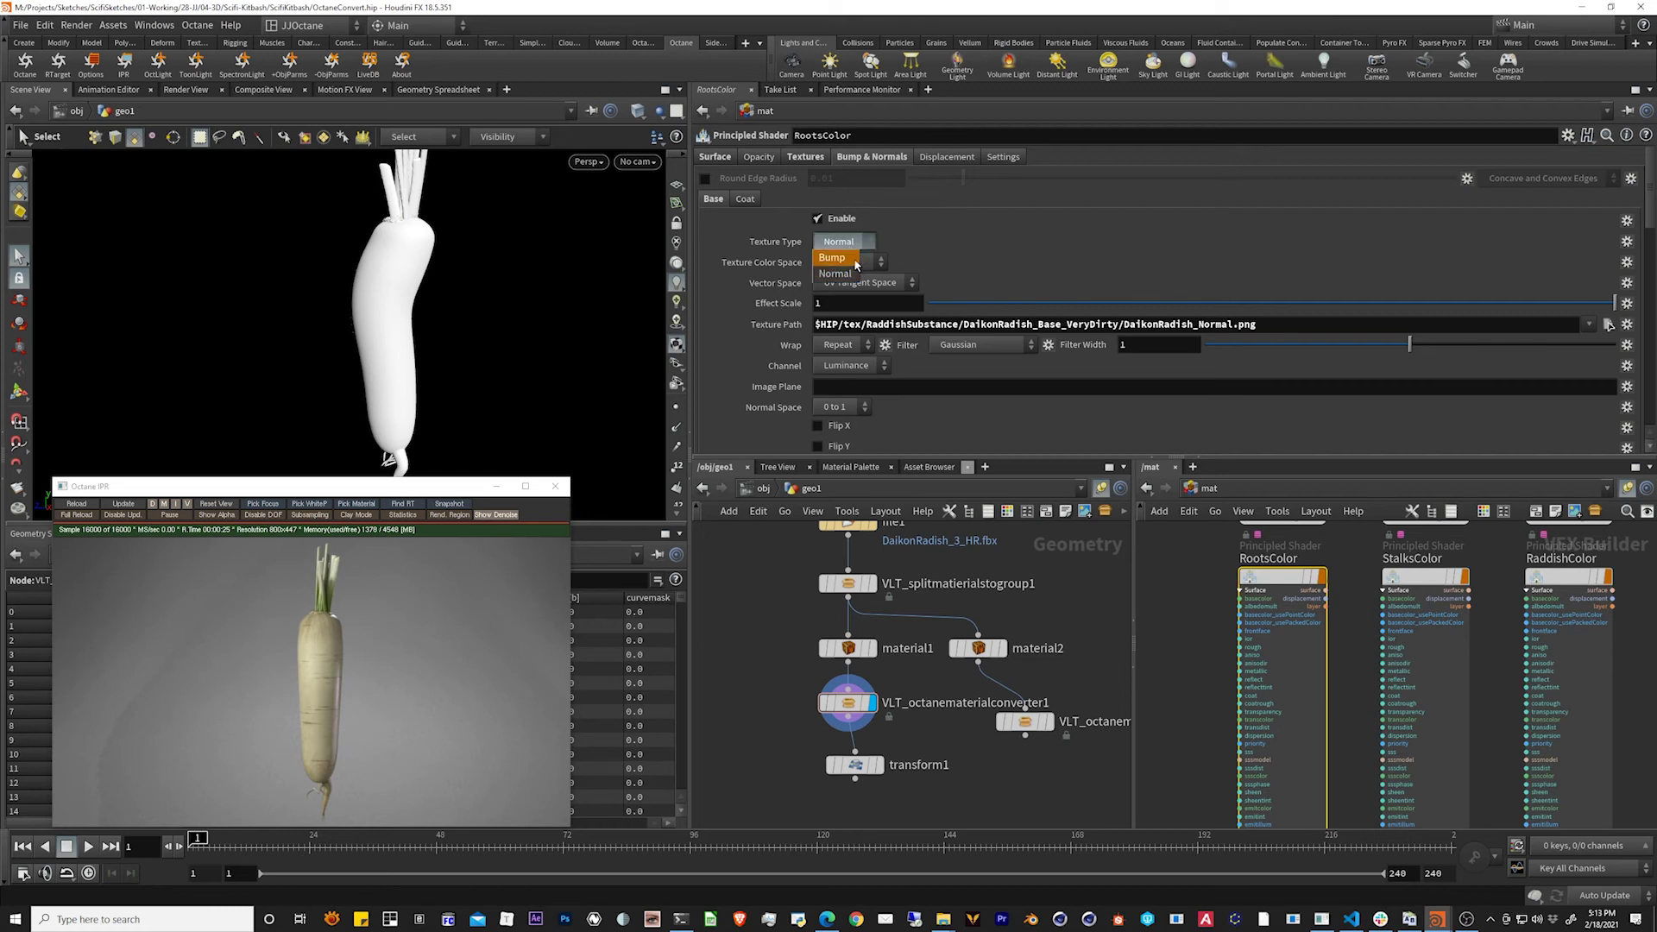
pyautogui.click(835, 273)
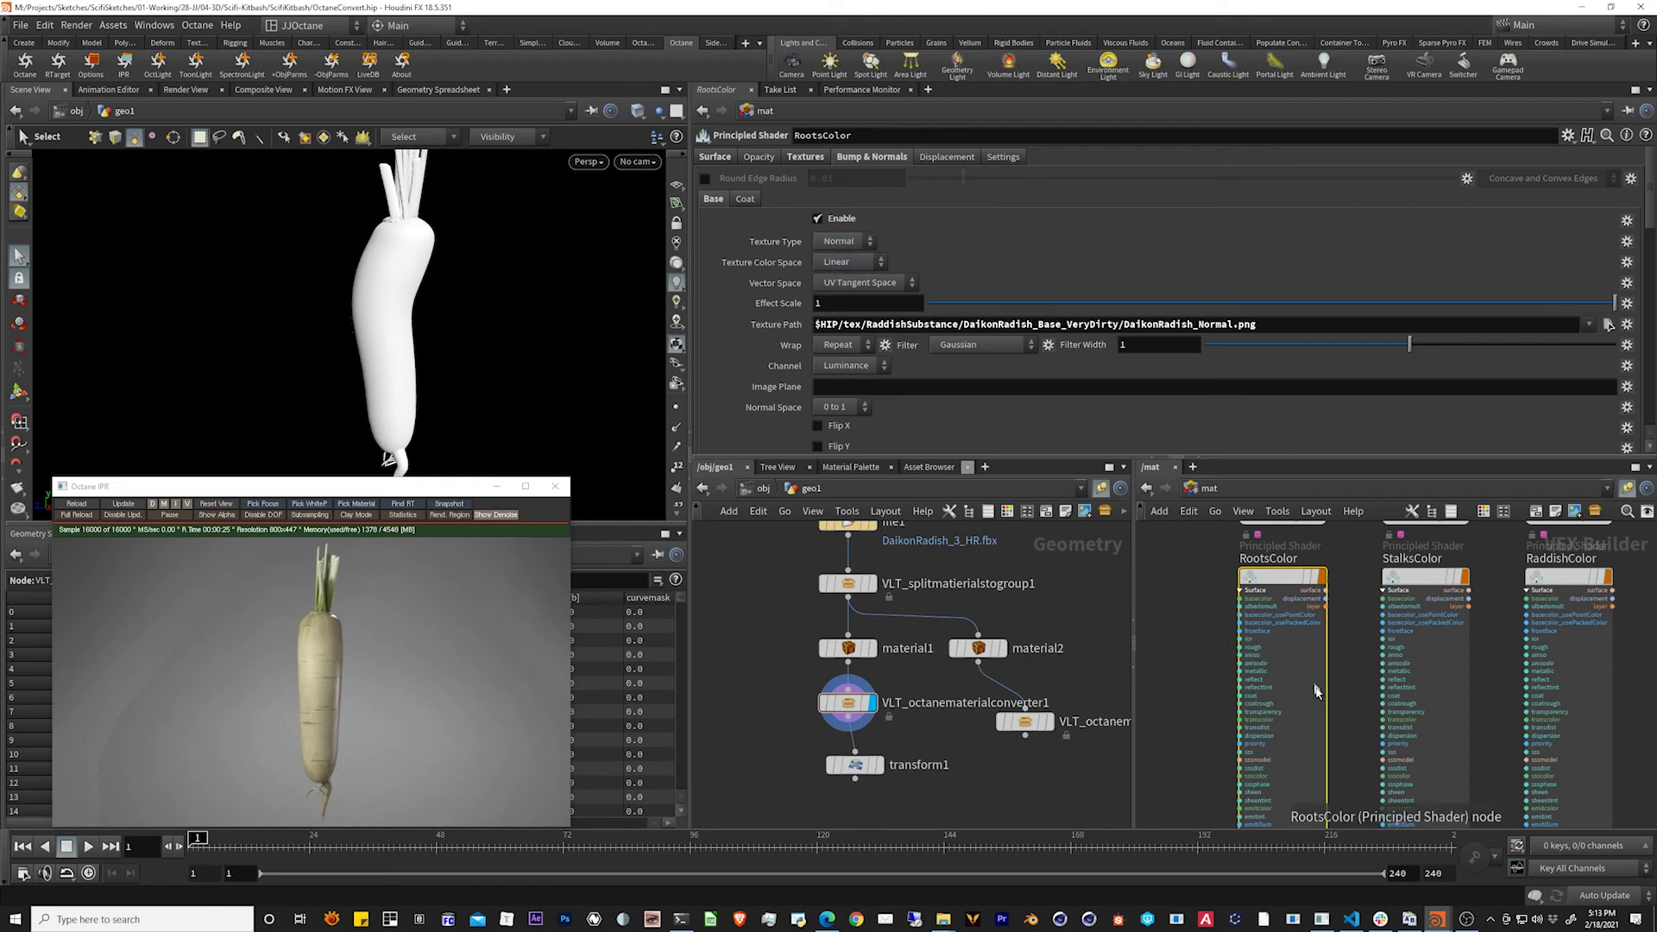
# Inspect how NT_TEX_IMAGE2 connects to the universal material inside Stalks_Octane, and return to the mat network
pyautogui.scroll(-3, 1316, 691)
pyautogui.doubleClick(1286, 700)
pyautogui.moveTo(1295, 738); pyautogui.dragTo(1144, 588, button='middle')
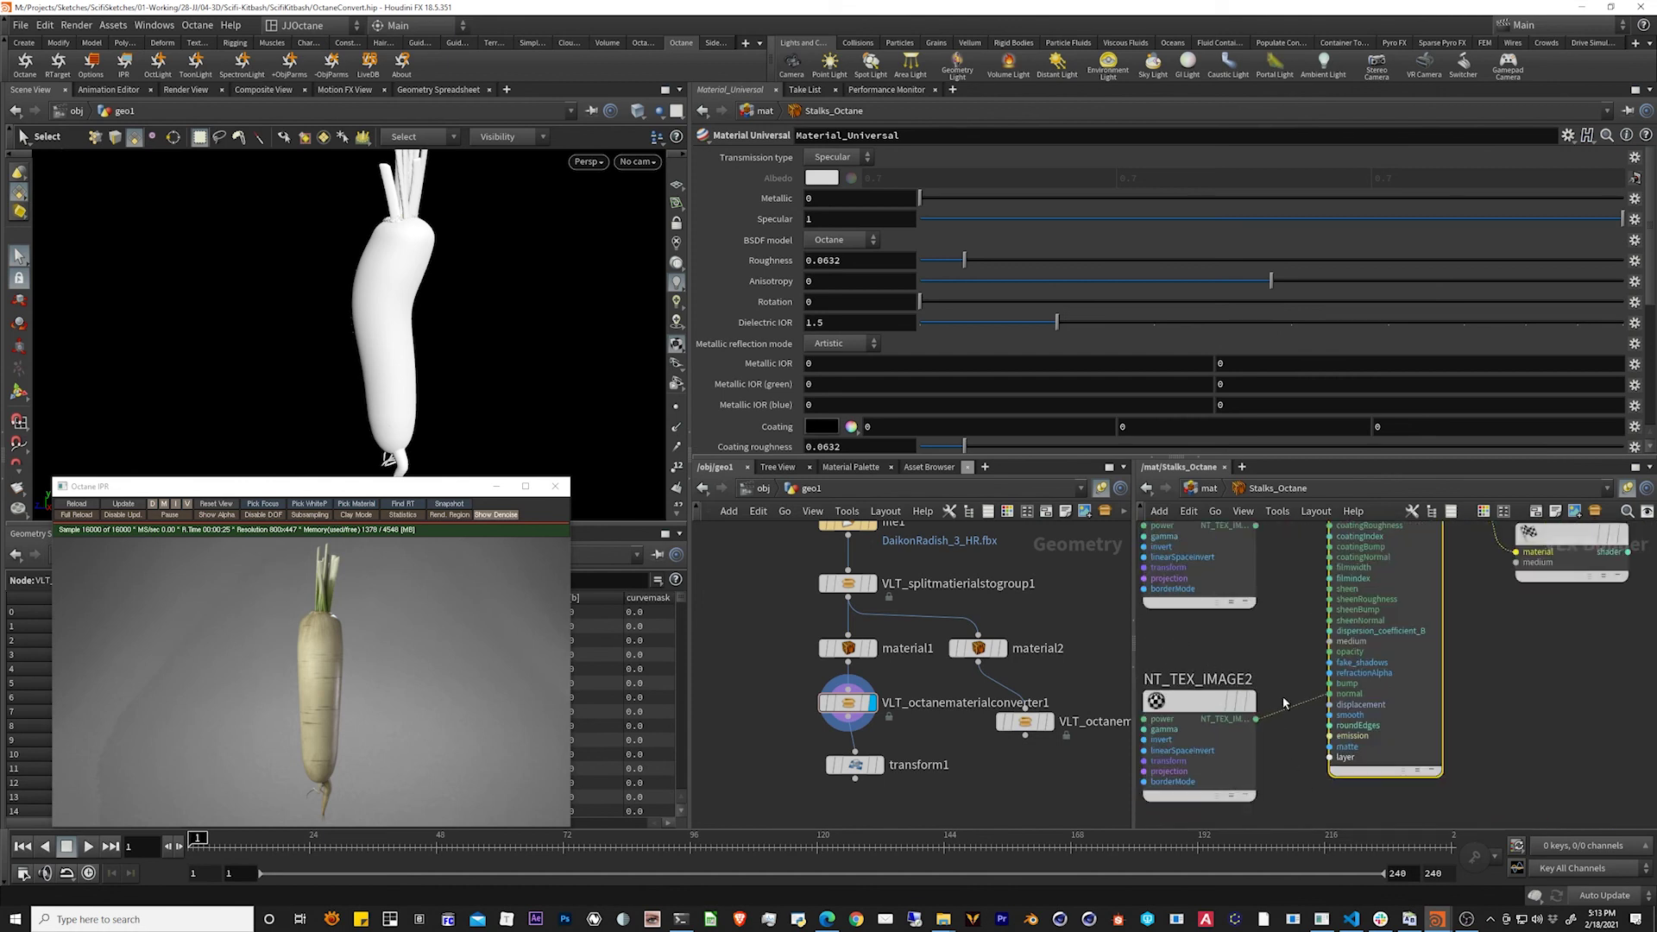
pyautogui.click(1210, 488)
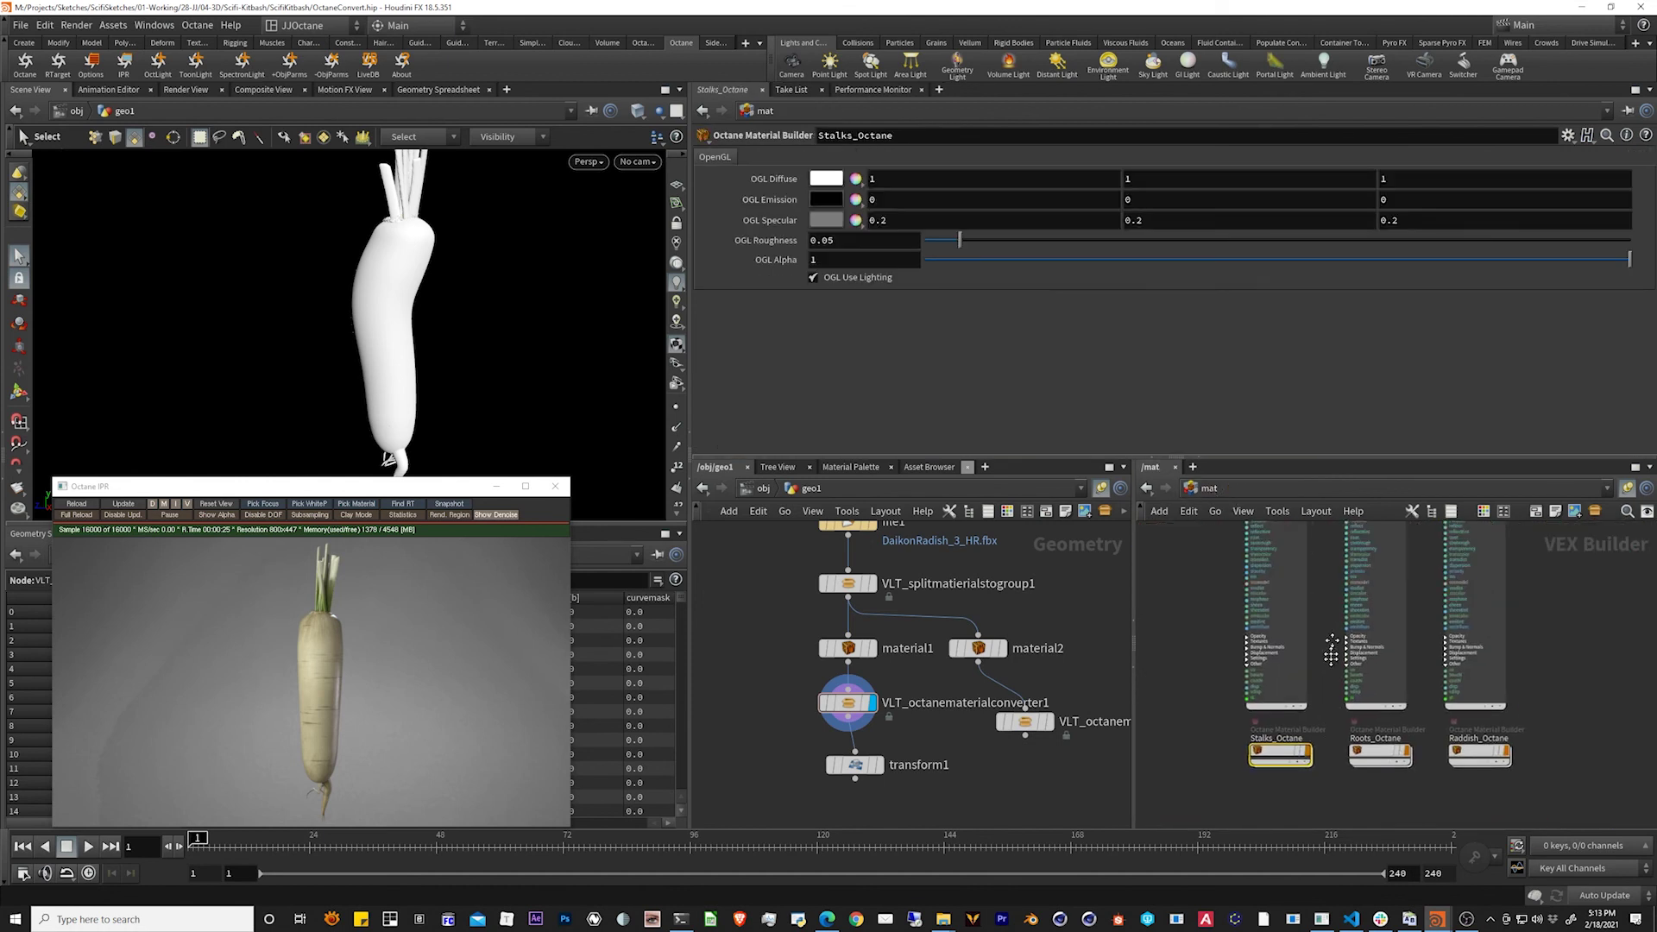
# Set the Stalks principled shader's base texture type to Bump and assign DaikonStalks_Roughness.png from the DaikonRadishStalksDesaturated folder as its texture
pyautogui.moveTo(1332, 654); pyautogui.dragTo(1324, 815, button='middle')
pyautogui.rightClick(1327, 818)
pyautogui.click(1332, 625)
pyautogui.moveTo(1332, 624); pyautogui.dragTo(1330, 817, button='middle')
pyautogui.click(1380, 612)
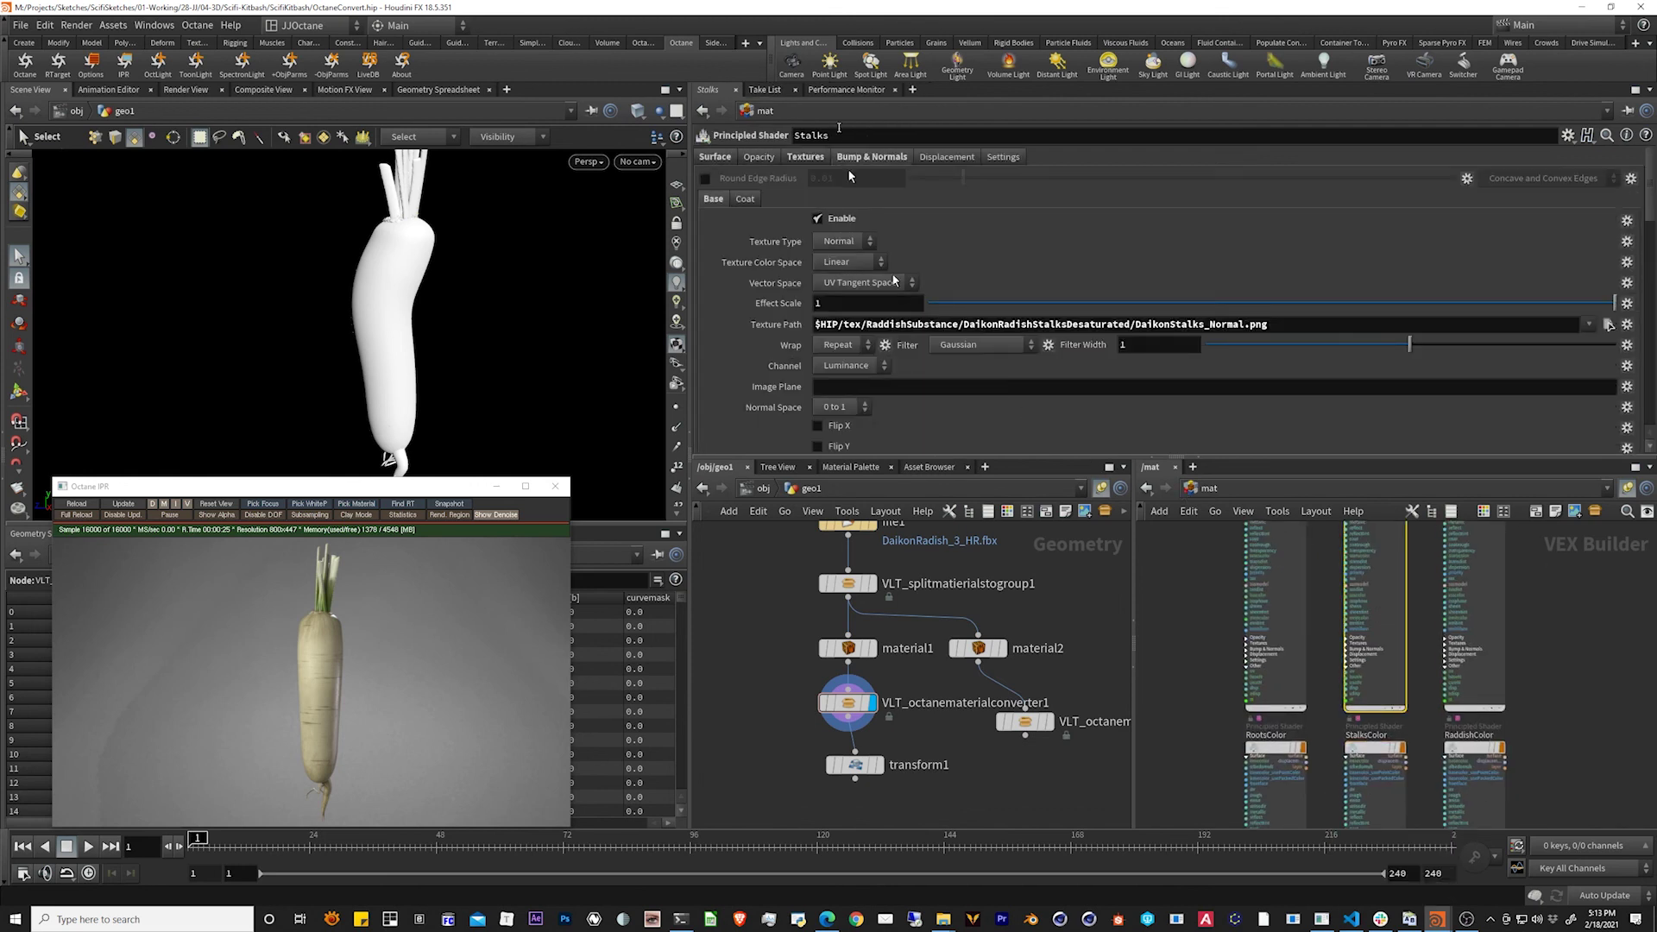
pyautogui.click(843, 241)
pyautogui.click(842, 228)
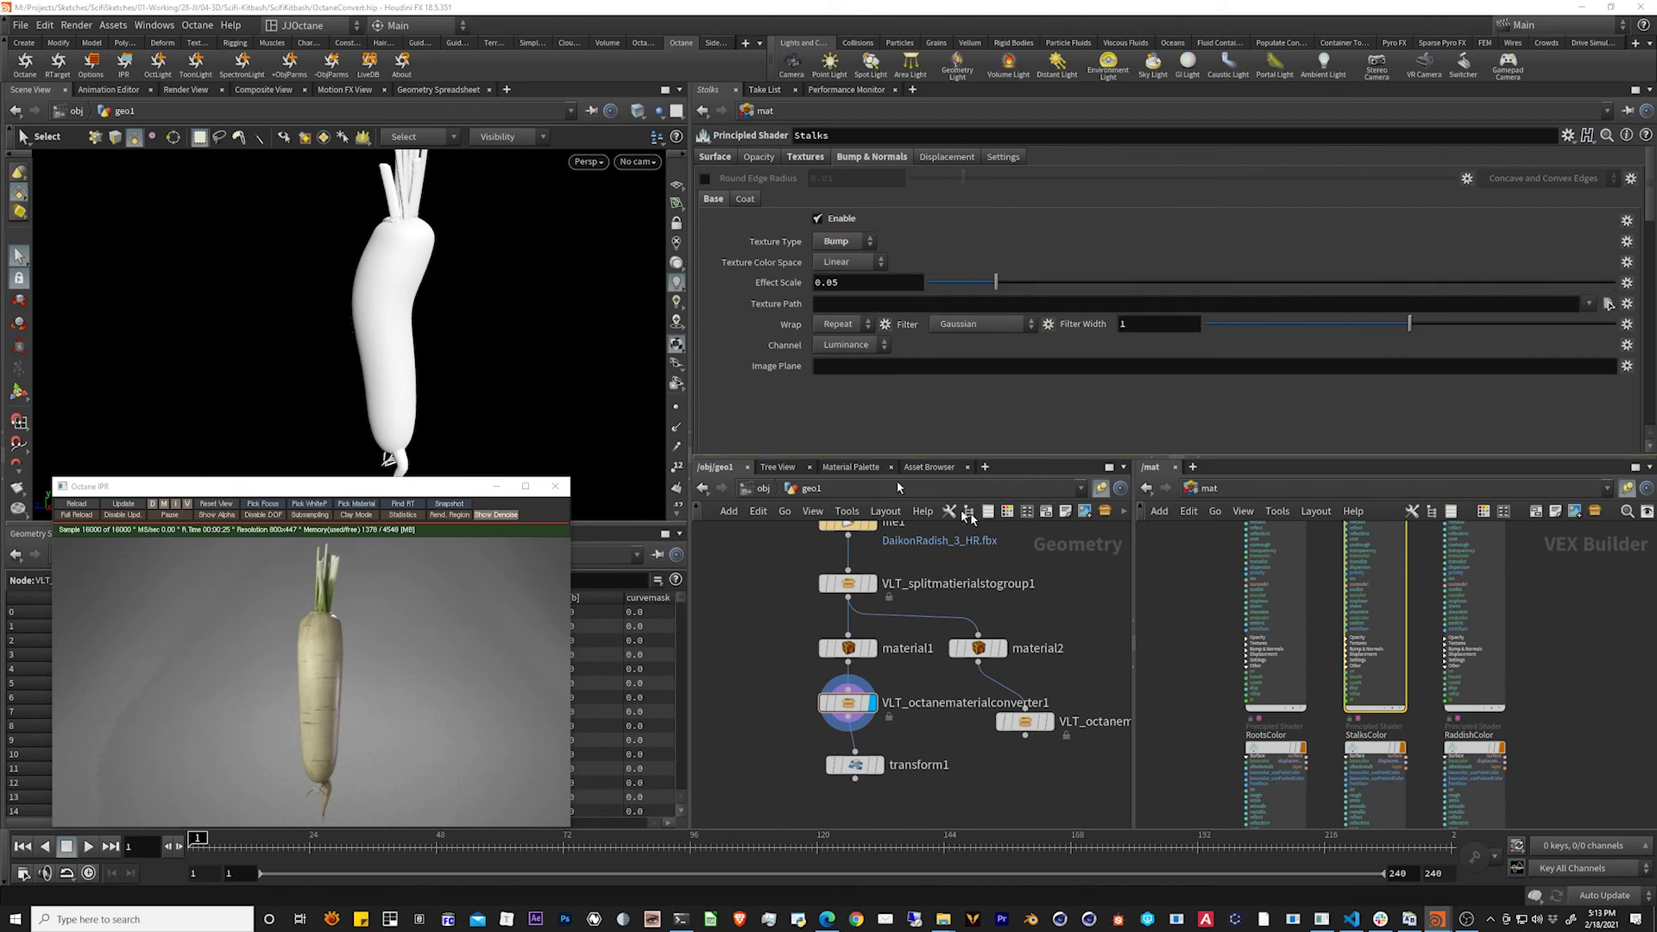
pyautogui.click(1589, 303)
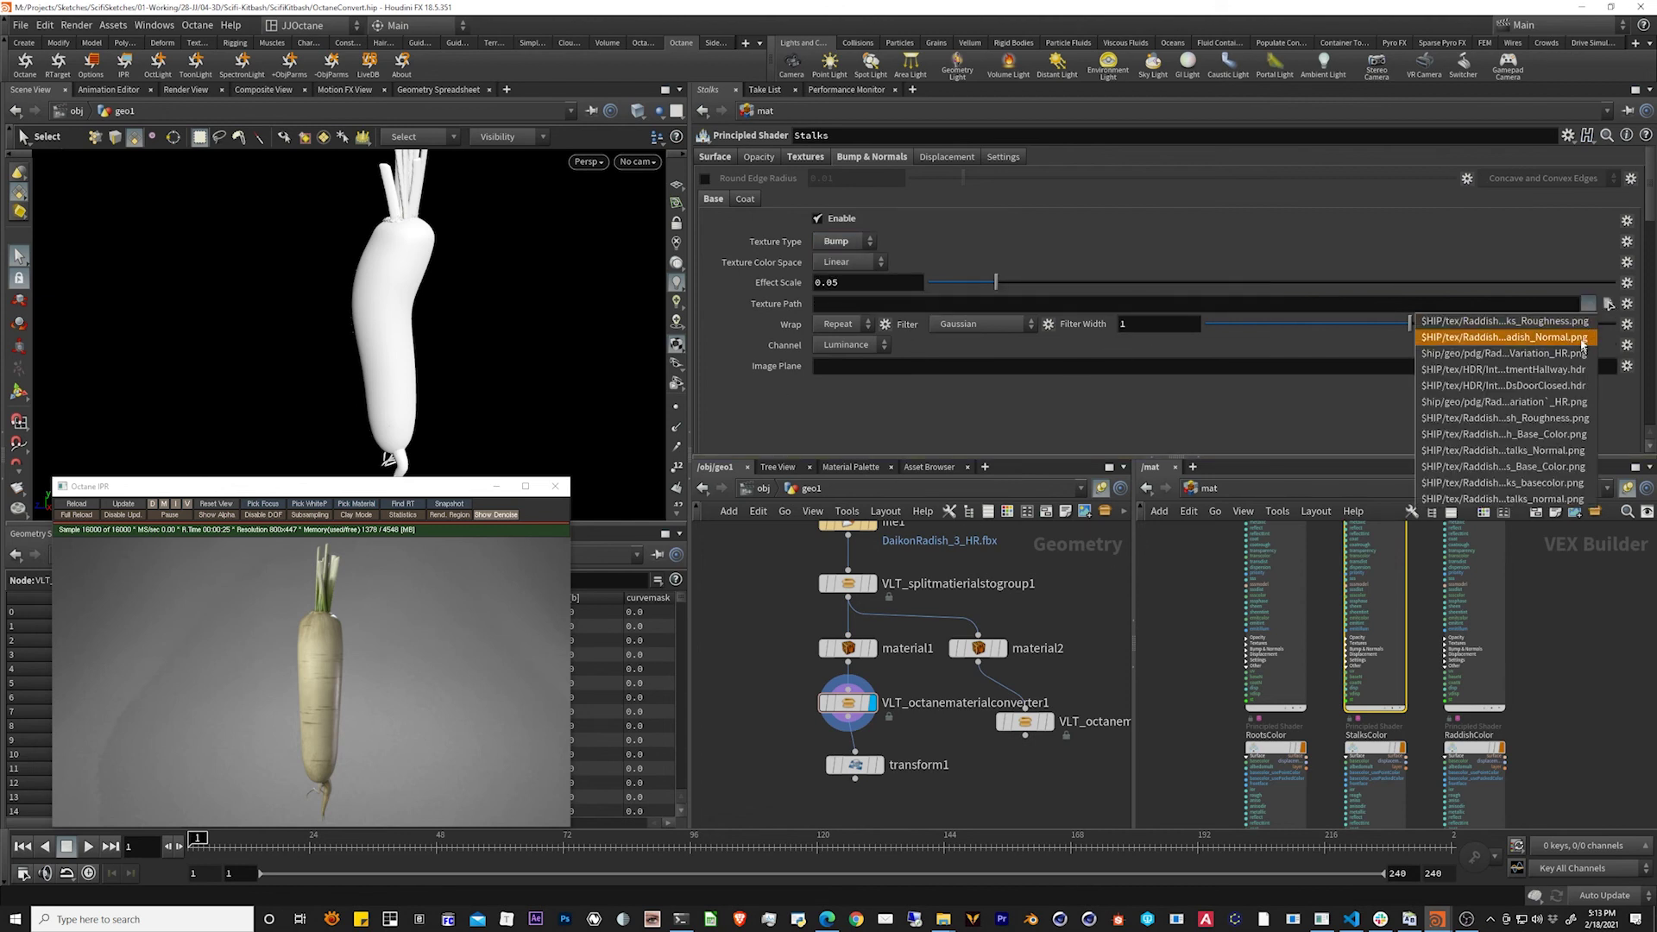
pyautogui.click(1546, 321)
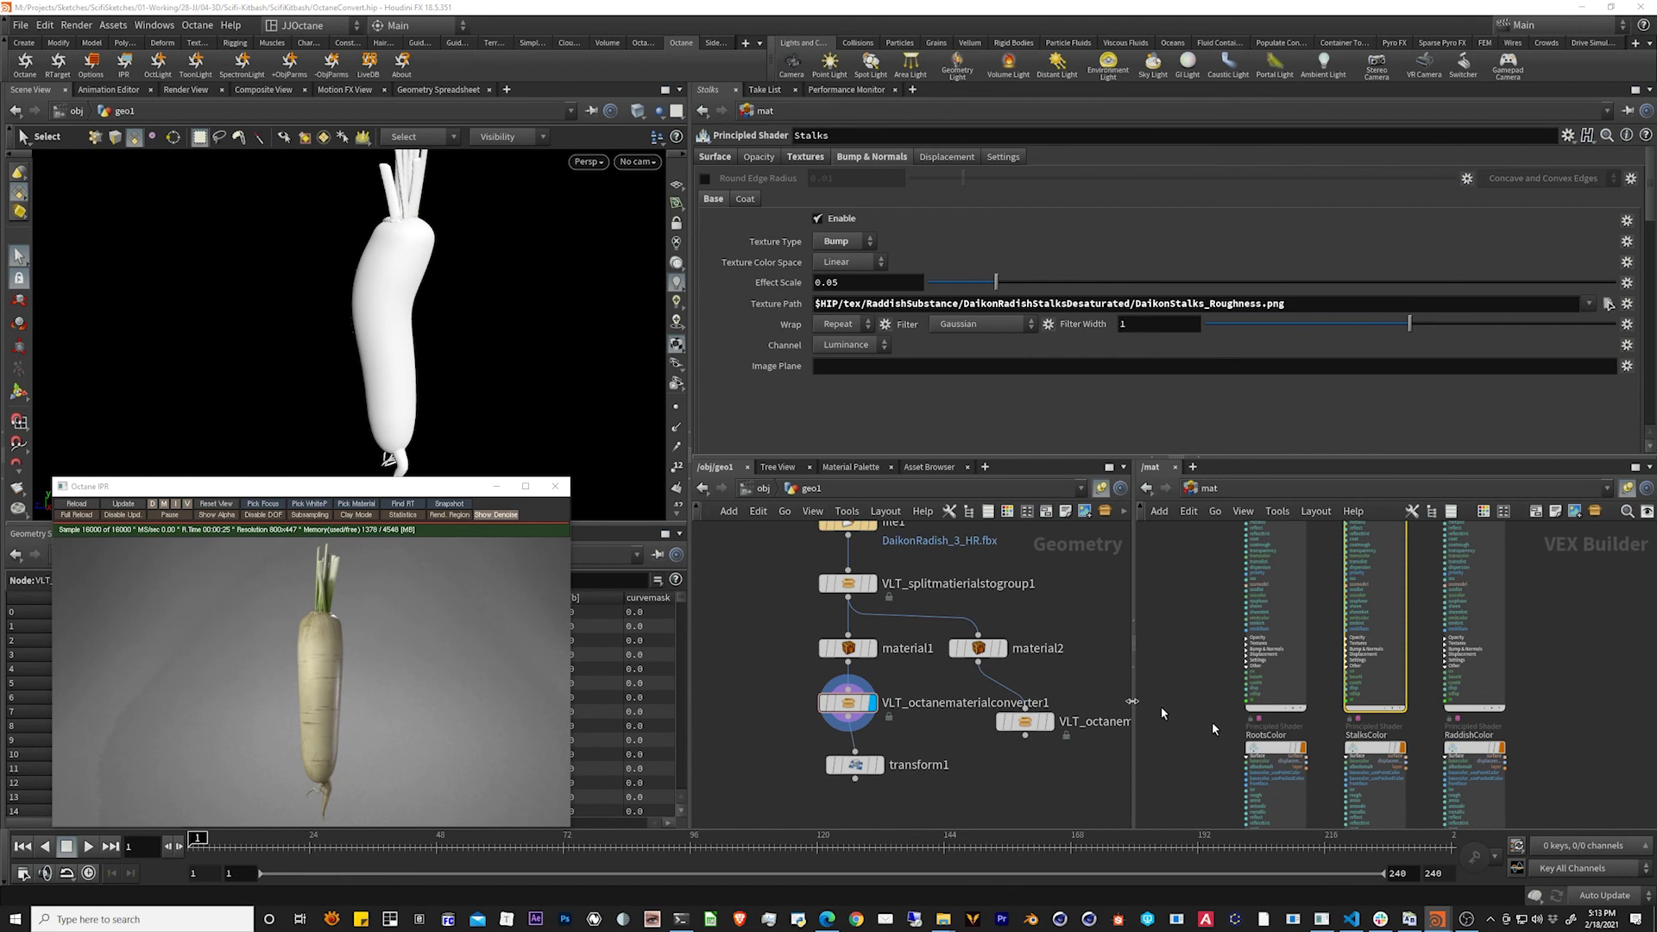
# Process the materials again with VLT_octanematerialconverter1 to regenerate the Octane materials from the changed shader
pyautogui.scroll(-2, 1226, 732)
pyautogui.click(849, 703)
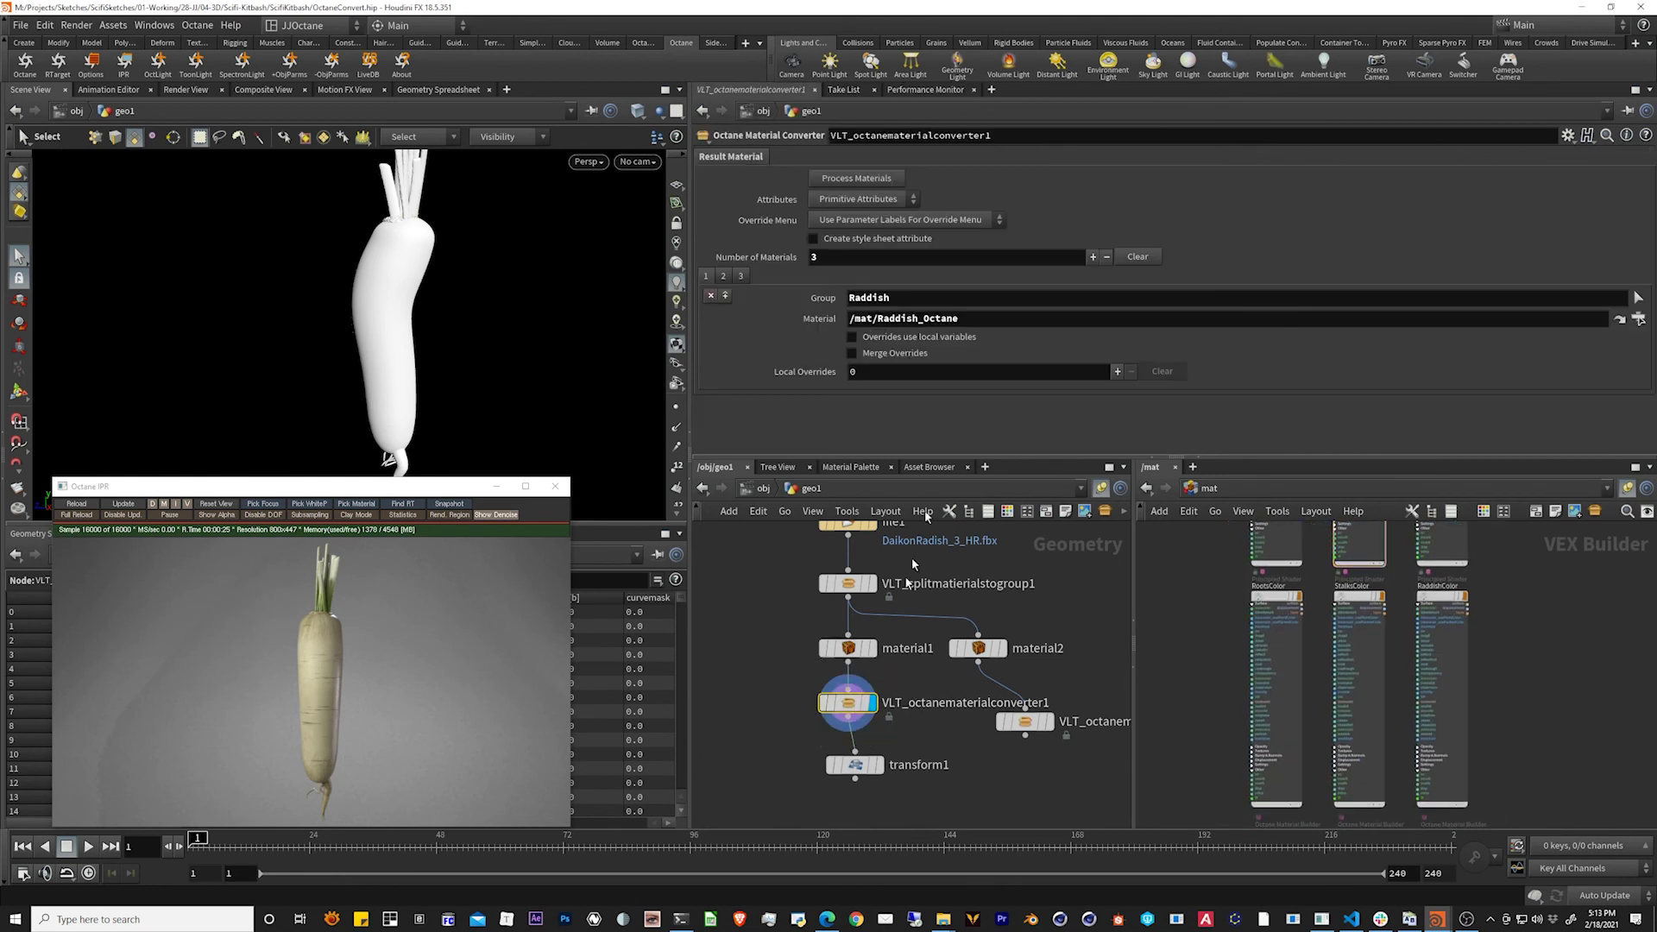
pyautogui.moveTo(1207, 705); pyautogui.dragTo(1223, 512, button='middle')
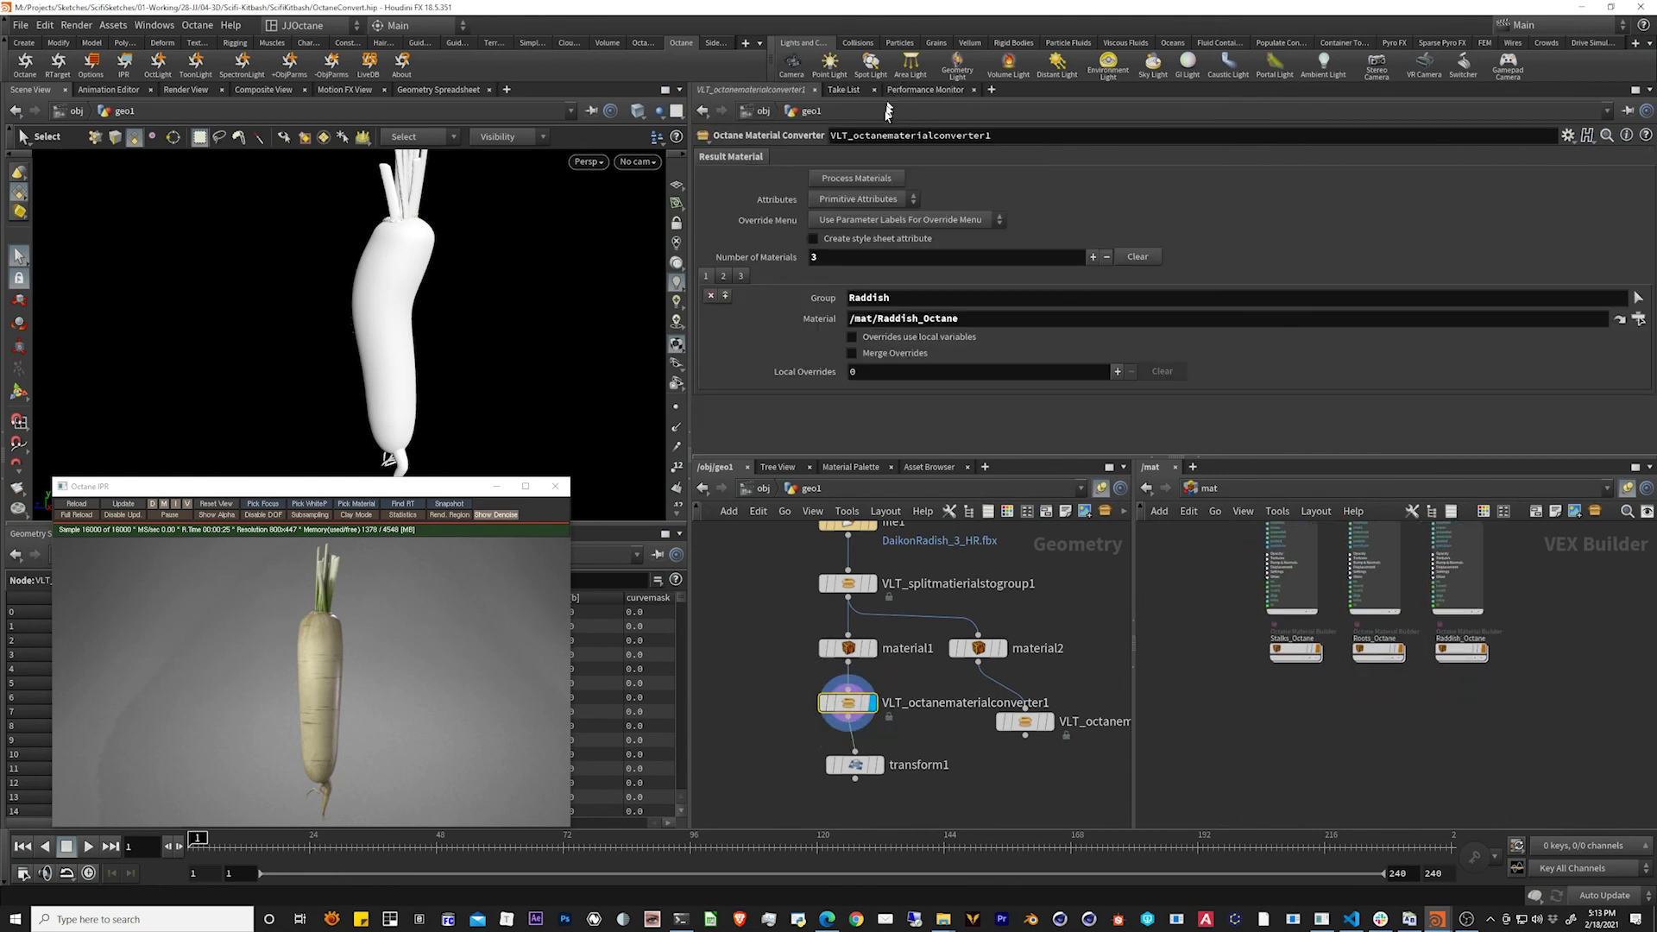
pyautogui.click(864, 180)
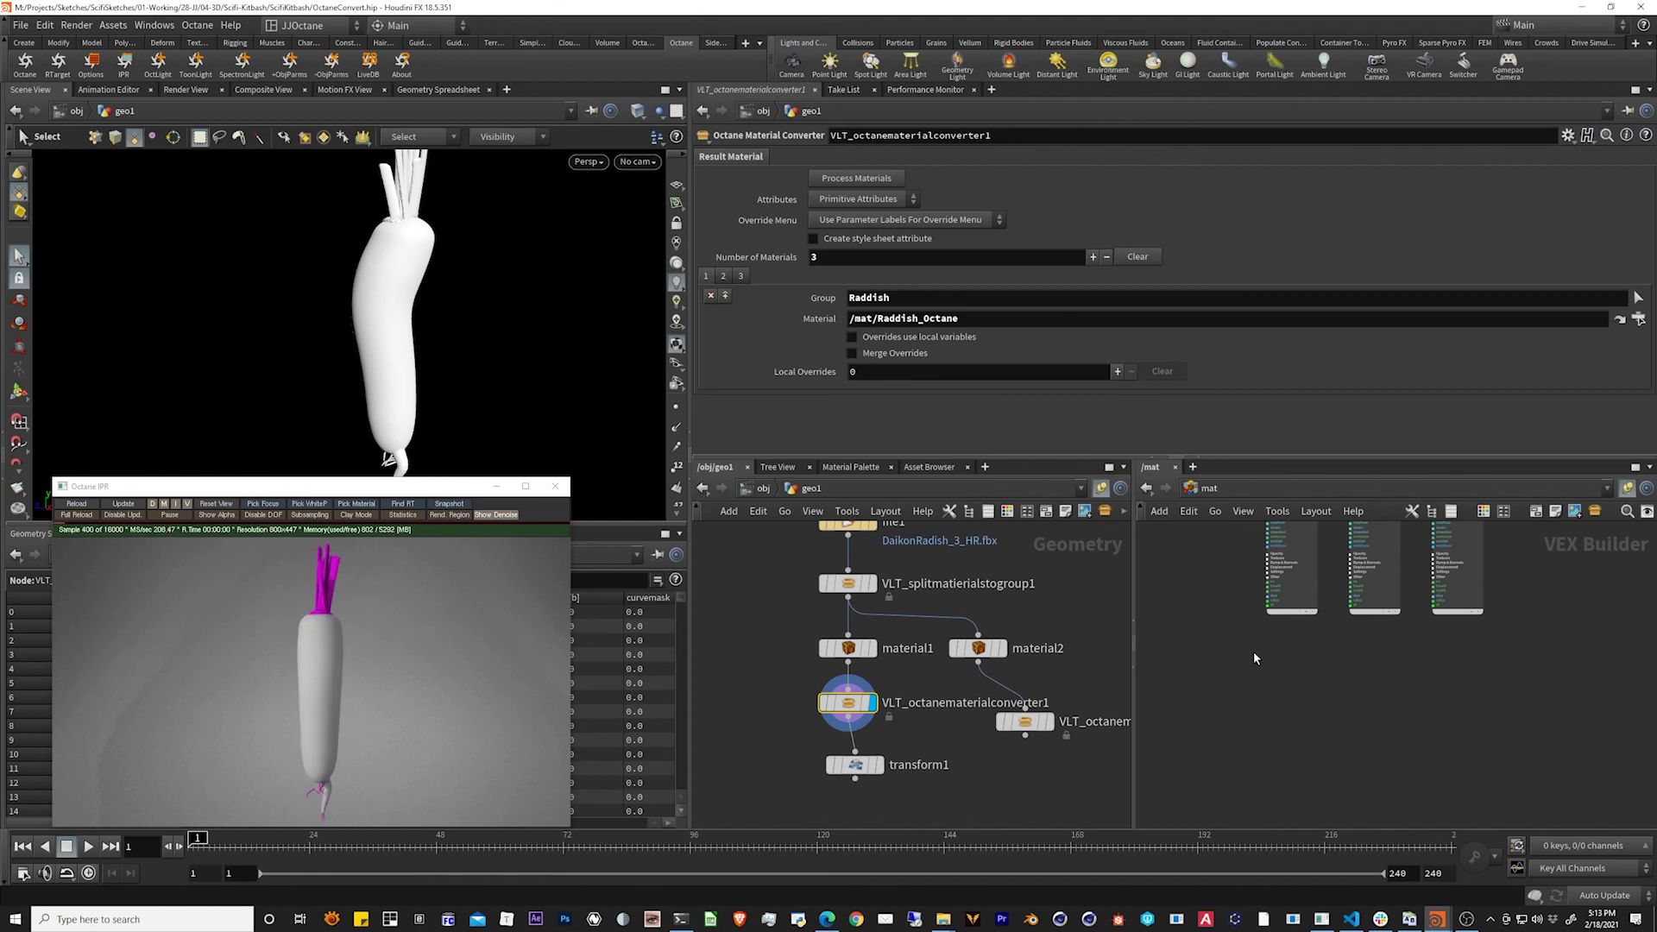
# Lay out all nodes in the mat network and open Stalks_Octane to check which universal material input NT_TEX_IMAGE2 feeds
pyautogui.scroll(-2, 1351, 674)
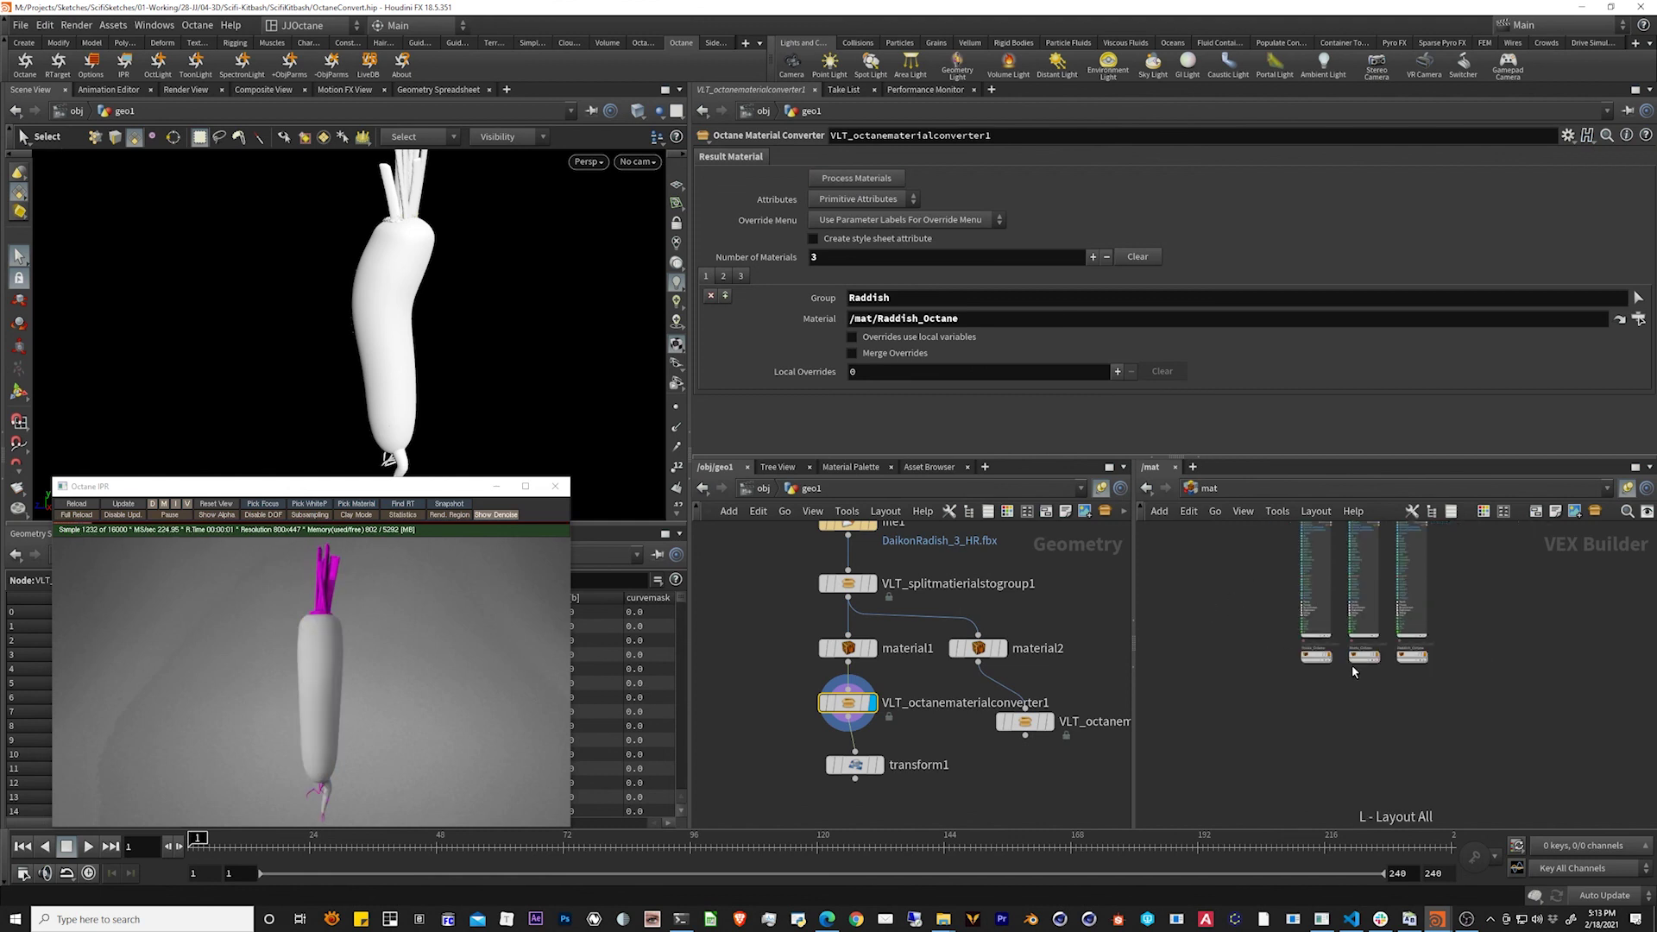
pyautogui.scroll(3, 1351, 665)
pyautogui.moveTo(1349, 687); pyautogui.dragTo(1344, 761, button='middle')
pyautogui.click(1245, 674)
pyautogui.doubleClick(1245, 674)
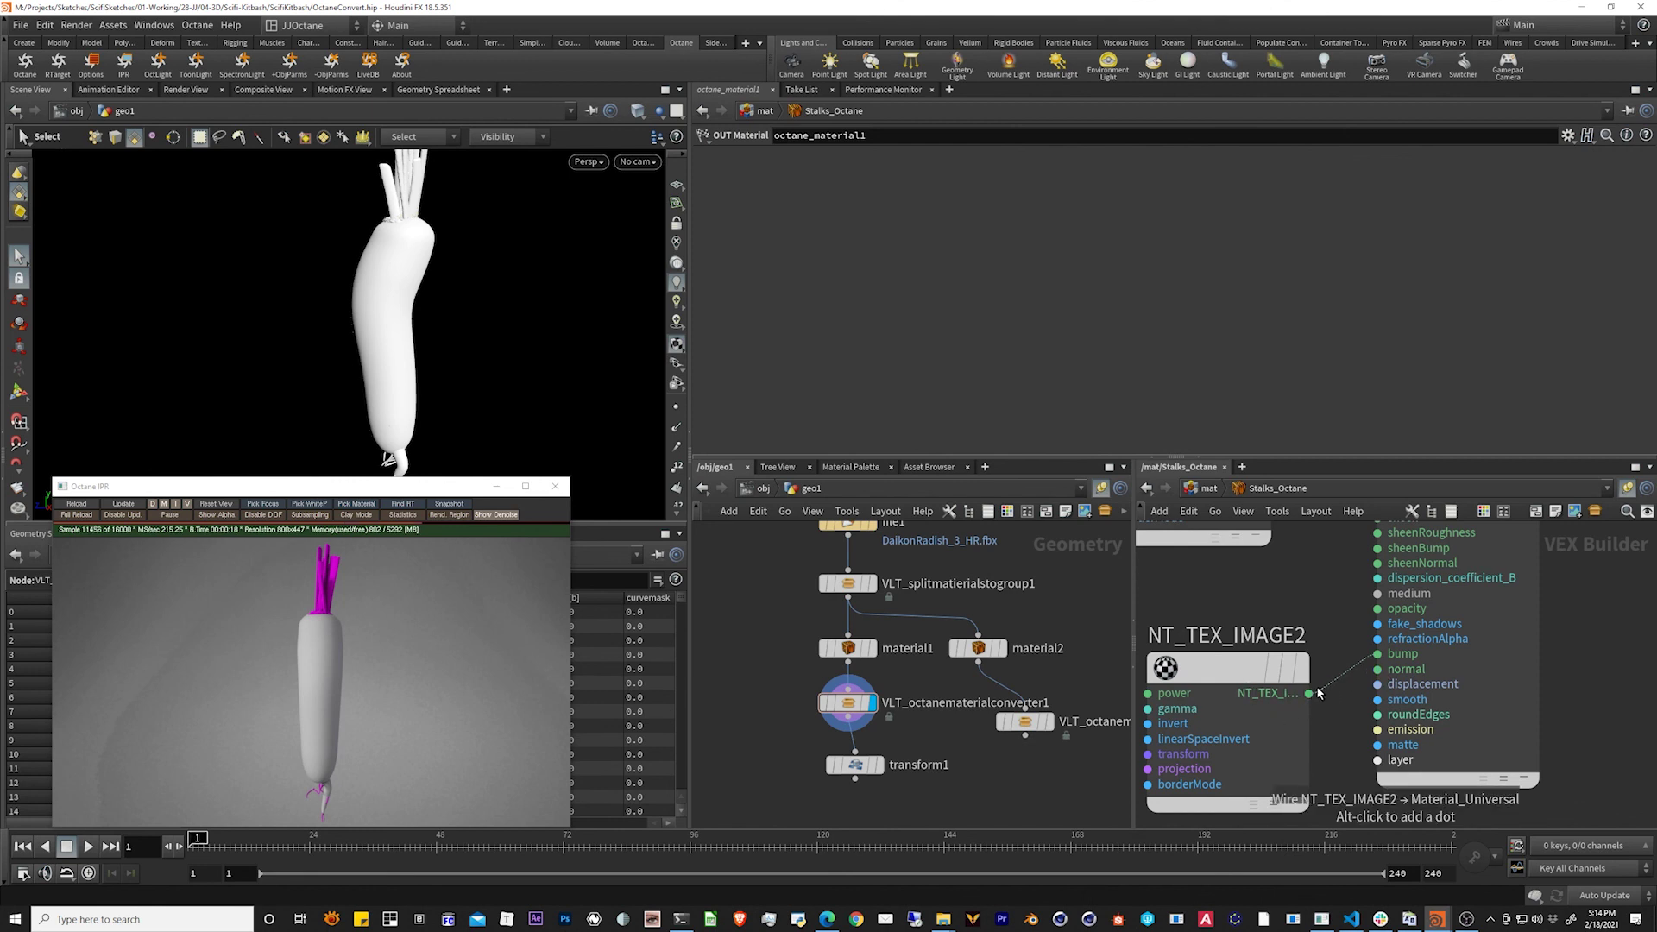
pyautogui.press('h')
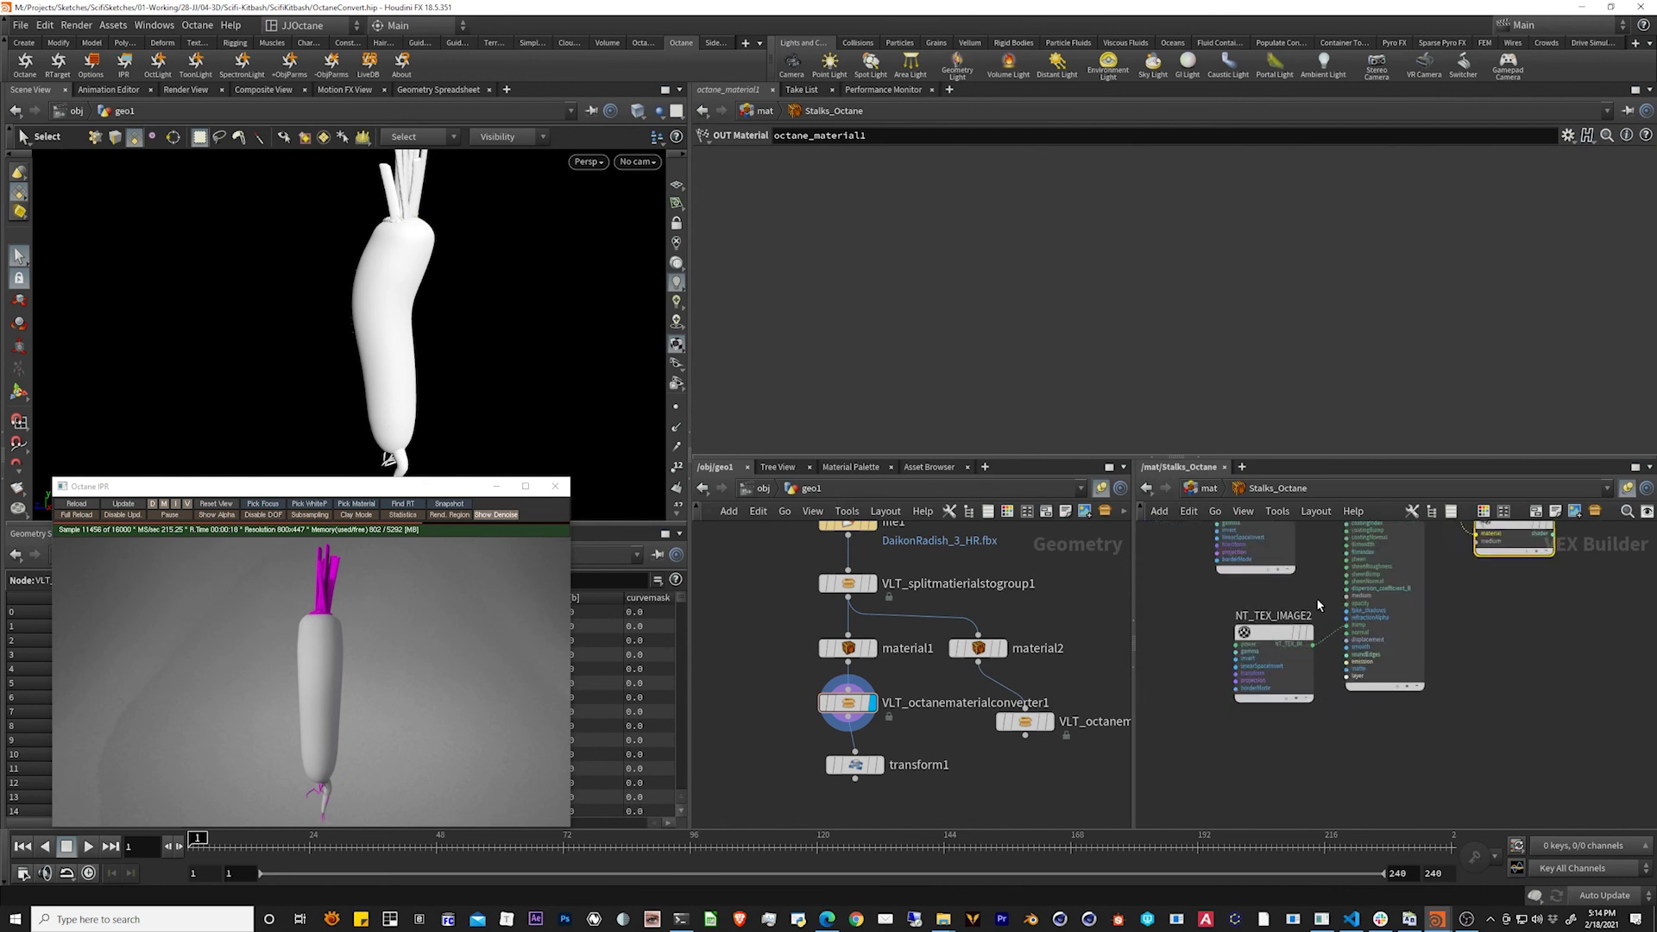